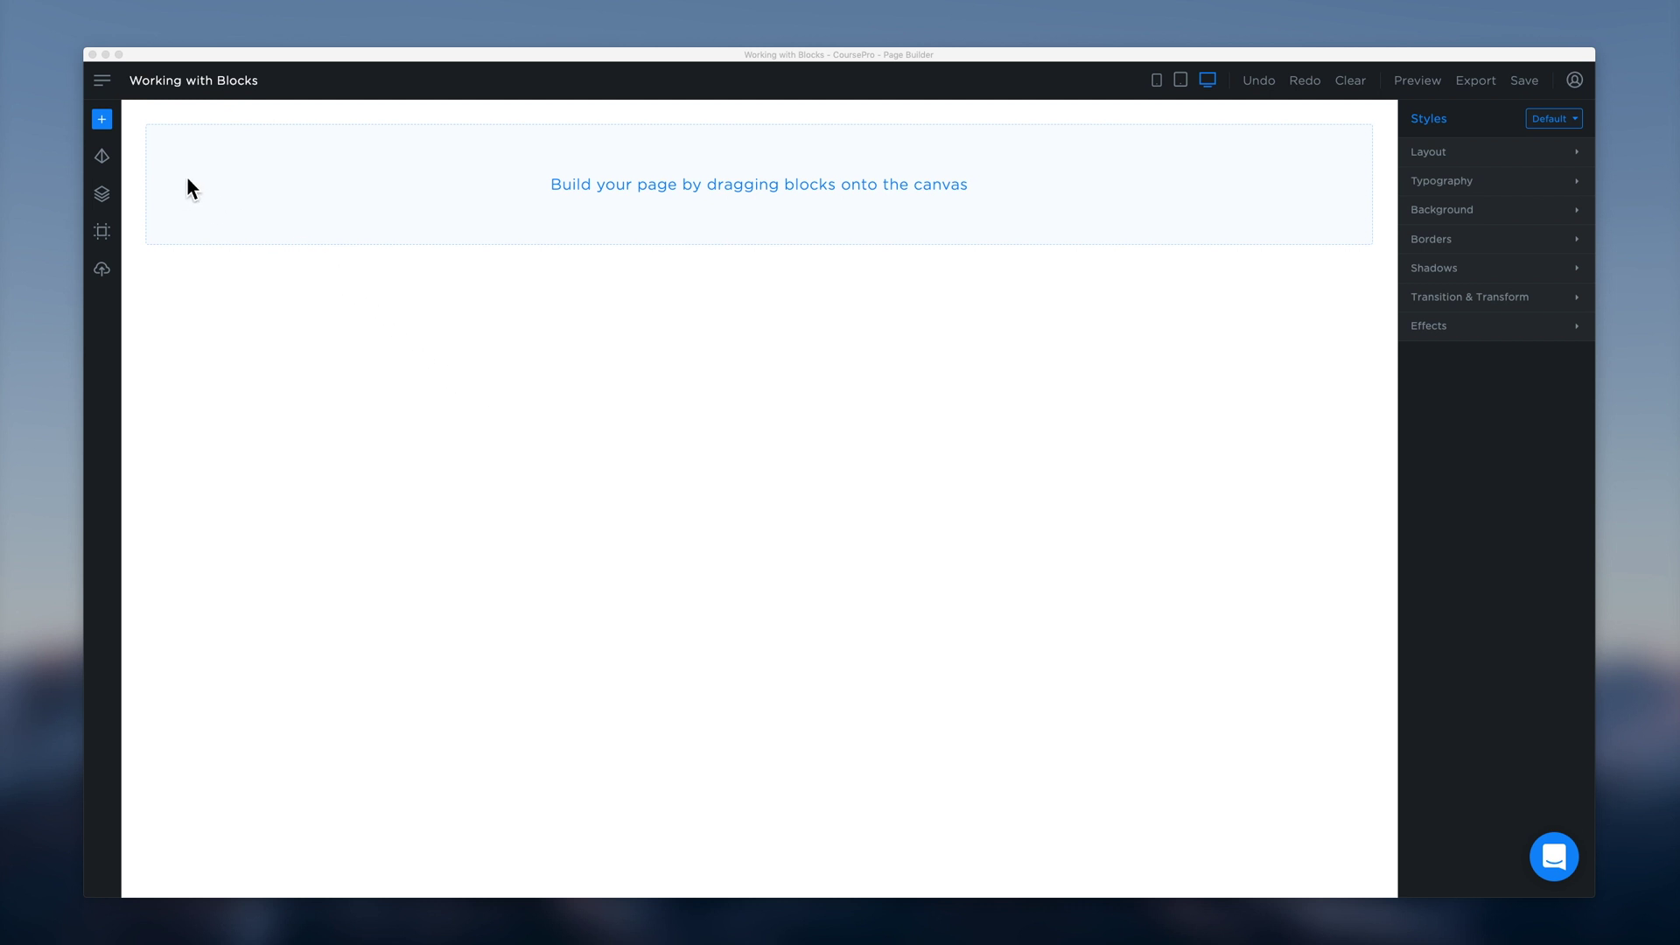
# Add the Hero #2 block from the Hero Banners category to the empty canvas
pyautogui.click(115, 128)
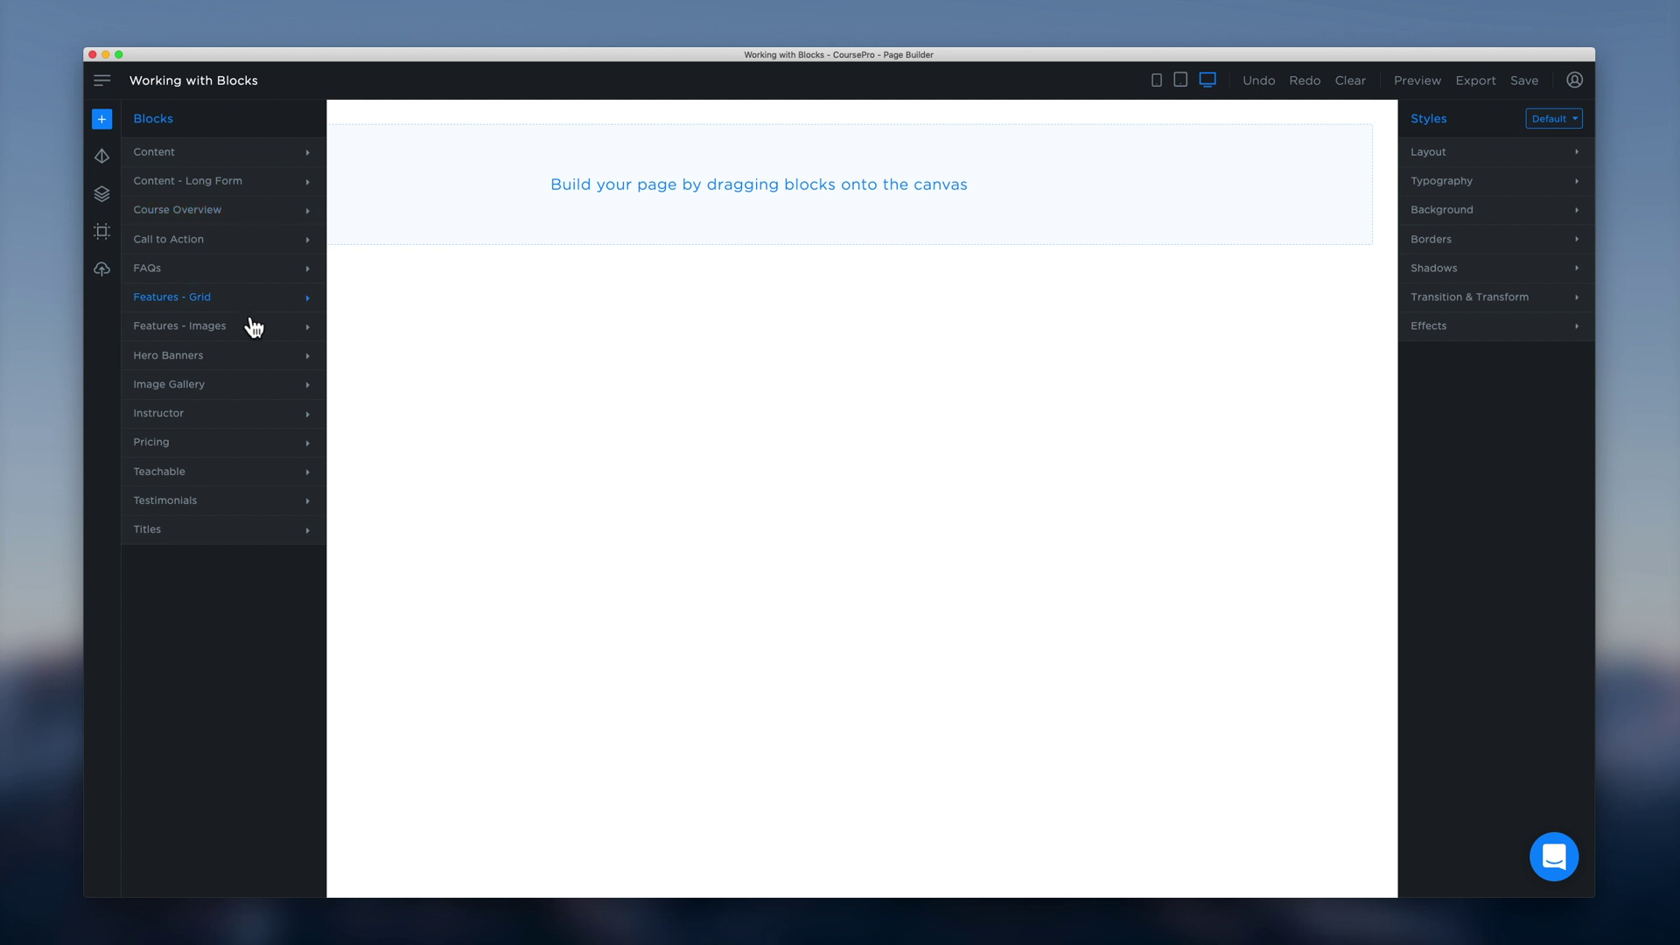
pyautogui.click(251, 368)
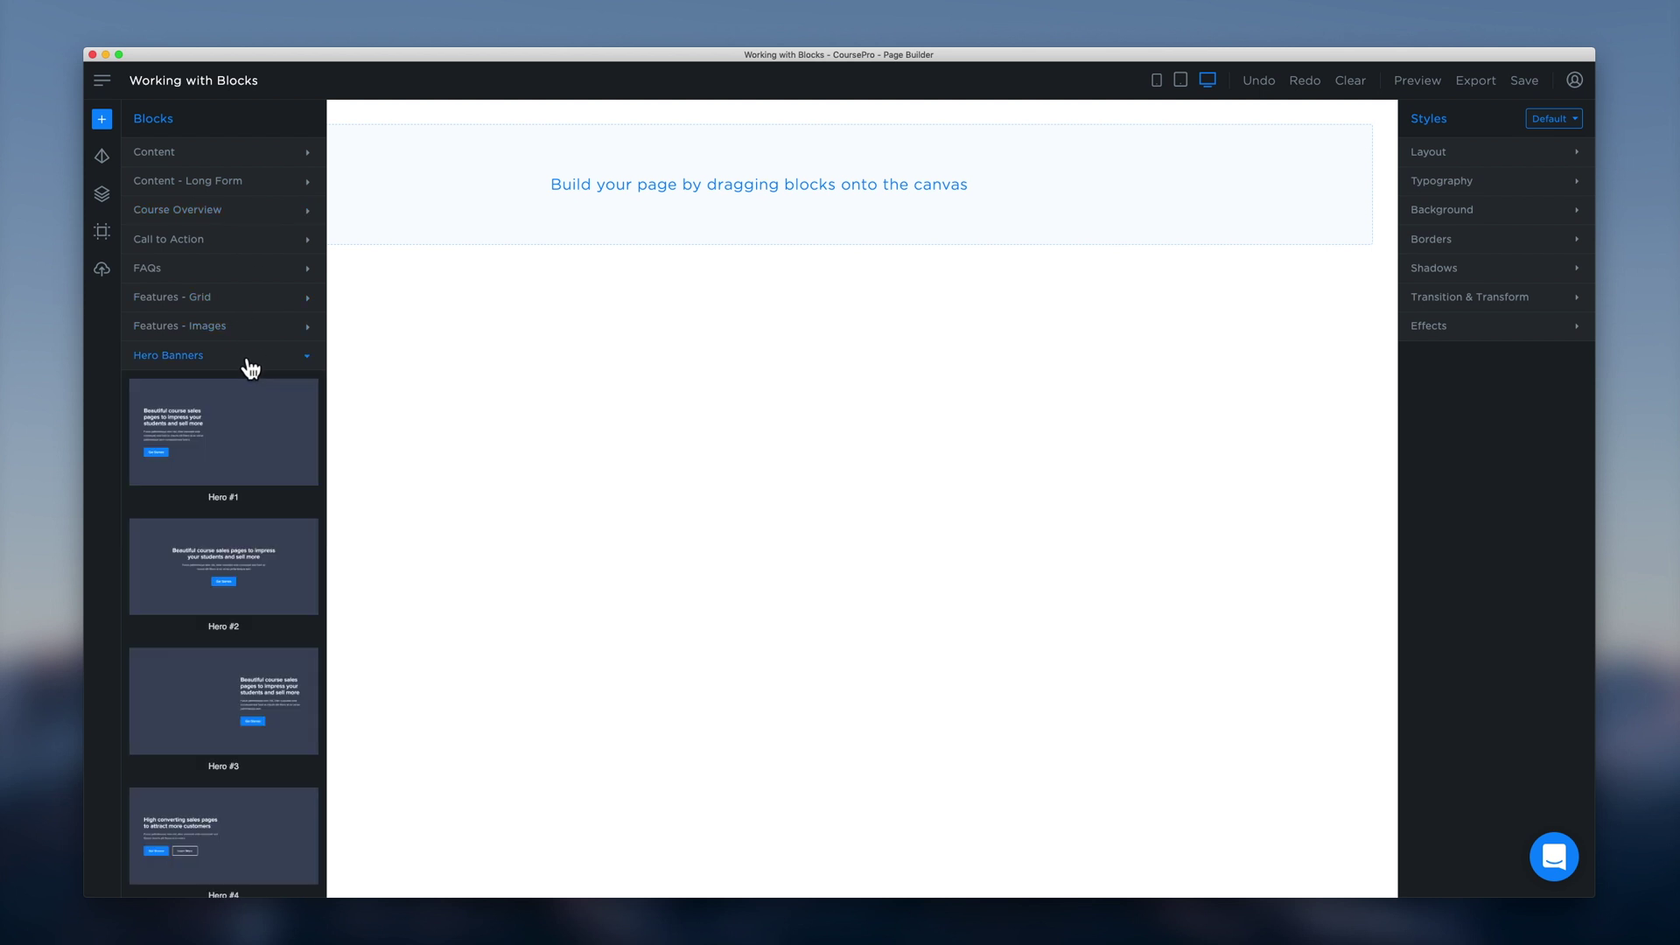
pyautogui.scroll(-3, 245, 361)
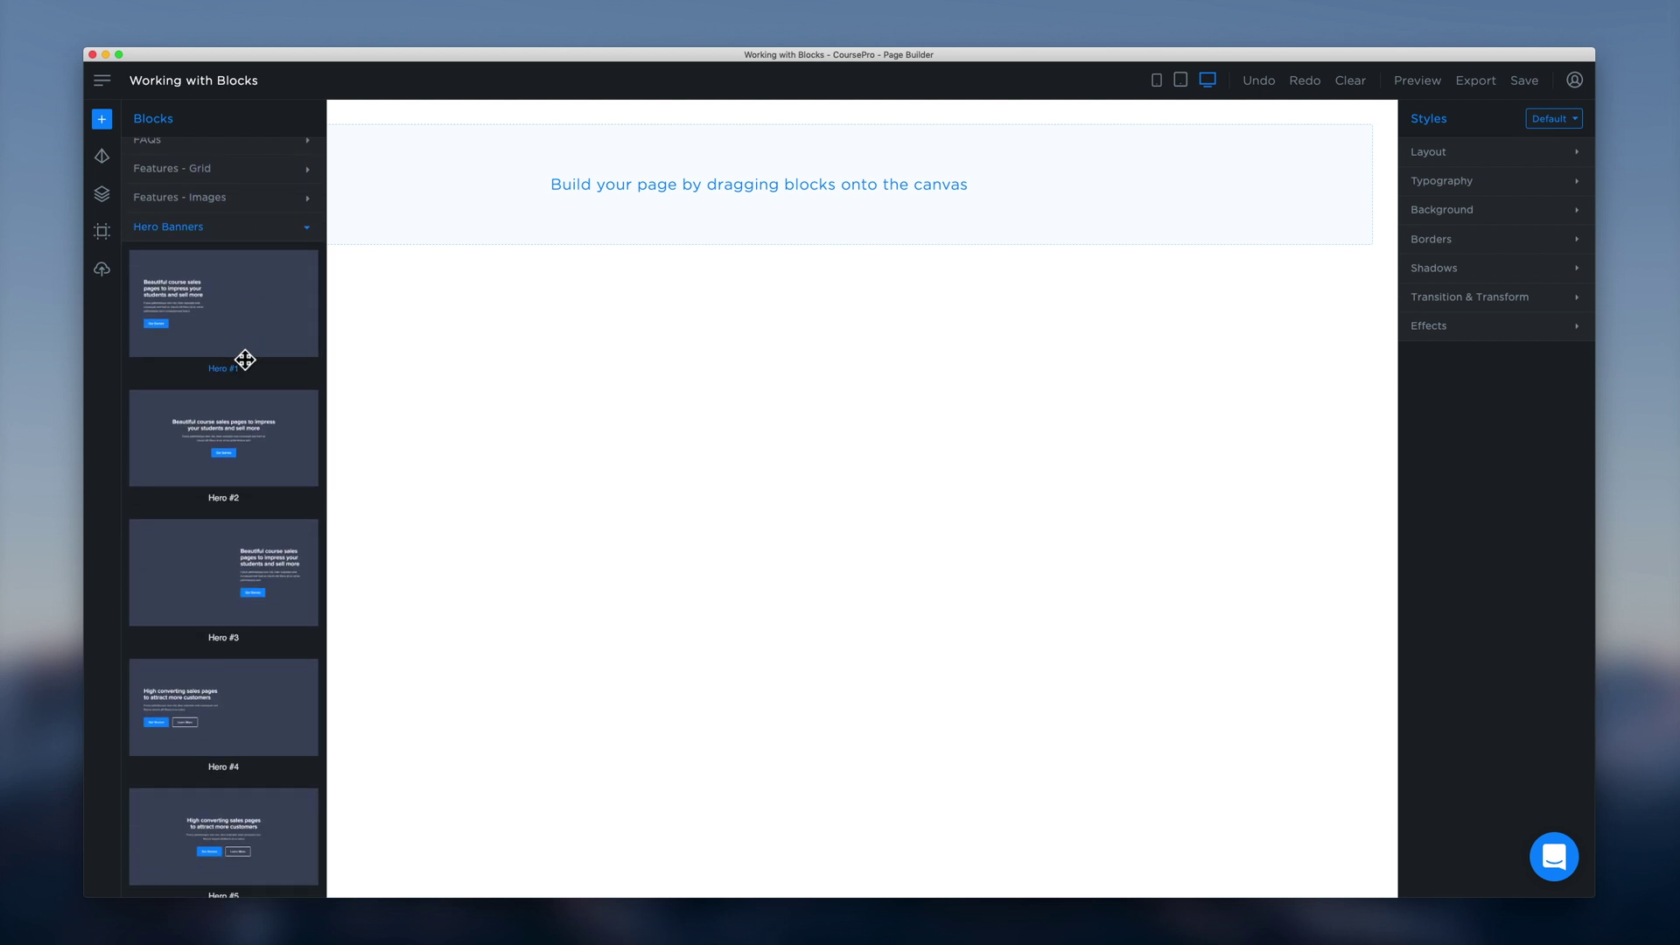
pyautogui.scroll(-3, 245, 361)
pyautogui.scroll(-2, 245, 360)
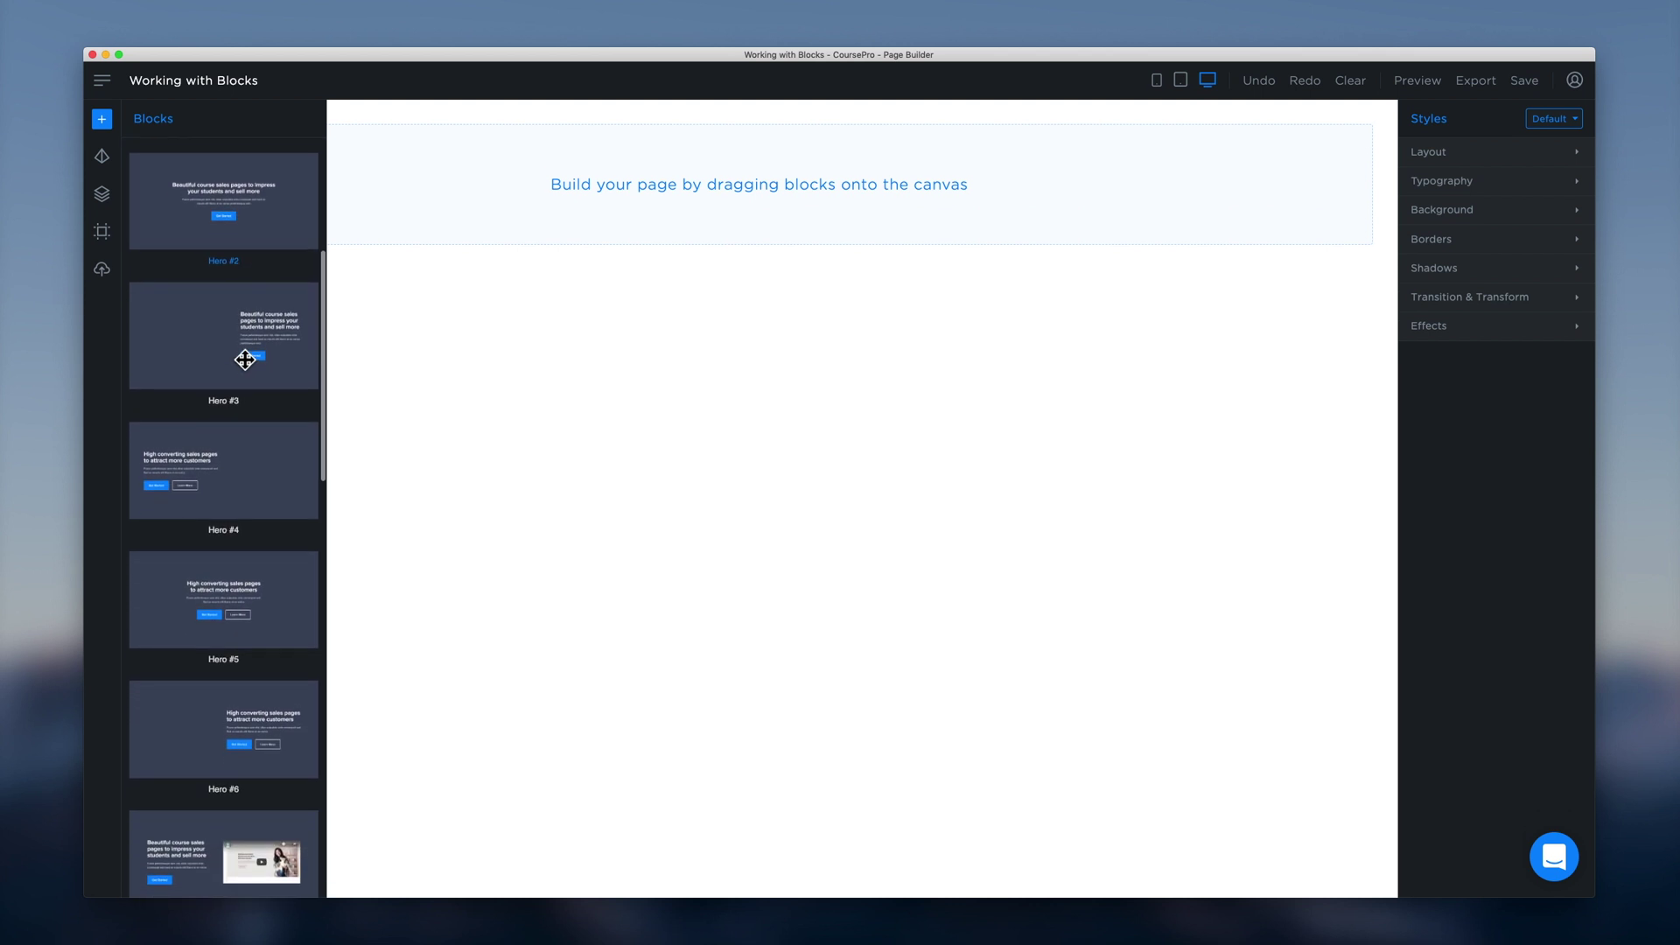
pyautogui.scroll(-7, 246, 360)
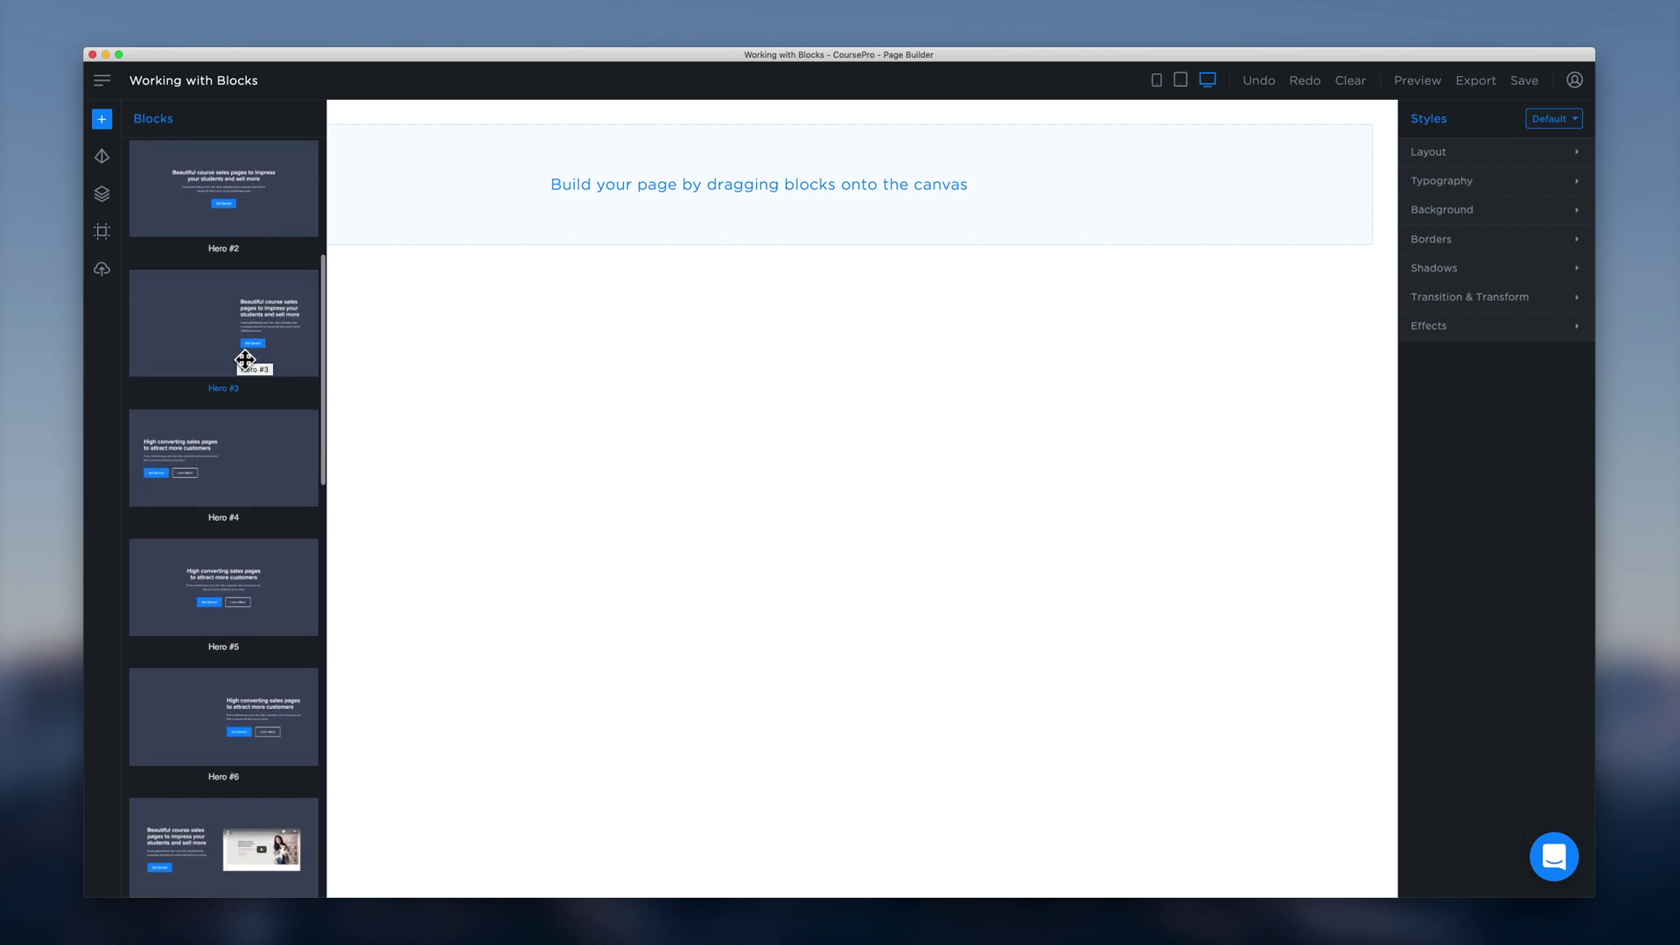
pyautogui.scroll(-5, 245, 359)
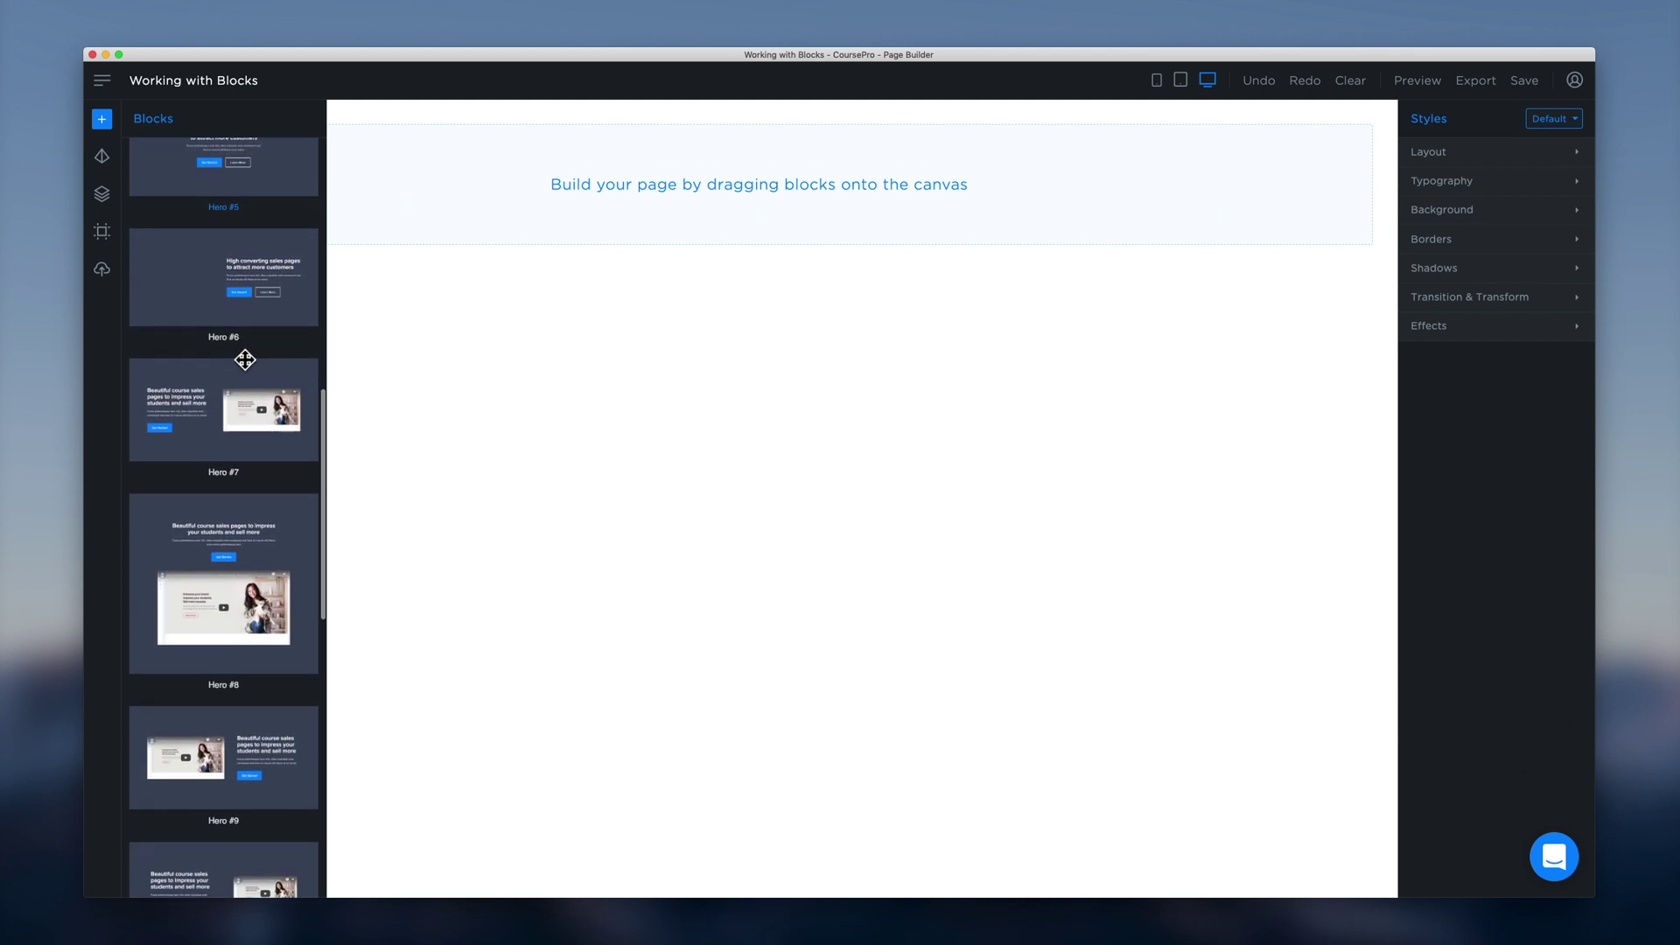
pyautogui.scroll(4, 245, 360)
pyautogui.scroll(12, 245, 360)
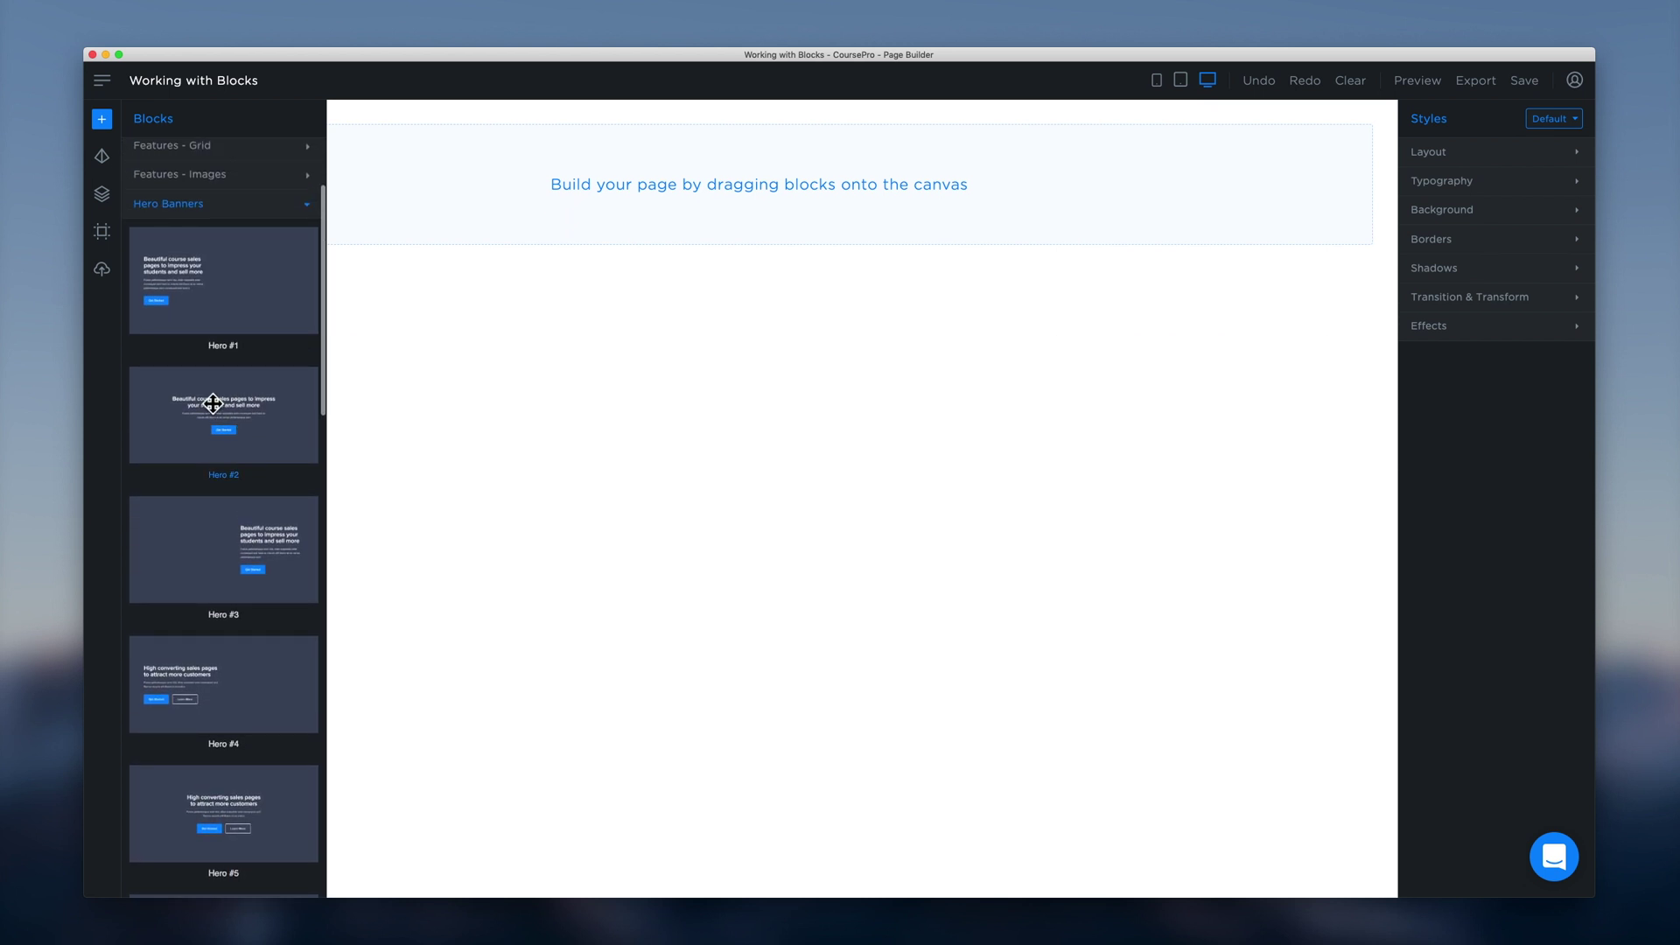
pyautogui.moveTo(232, 394); pyautogui.dragTo(587, 244)
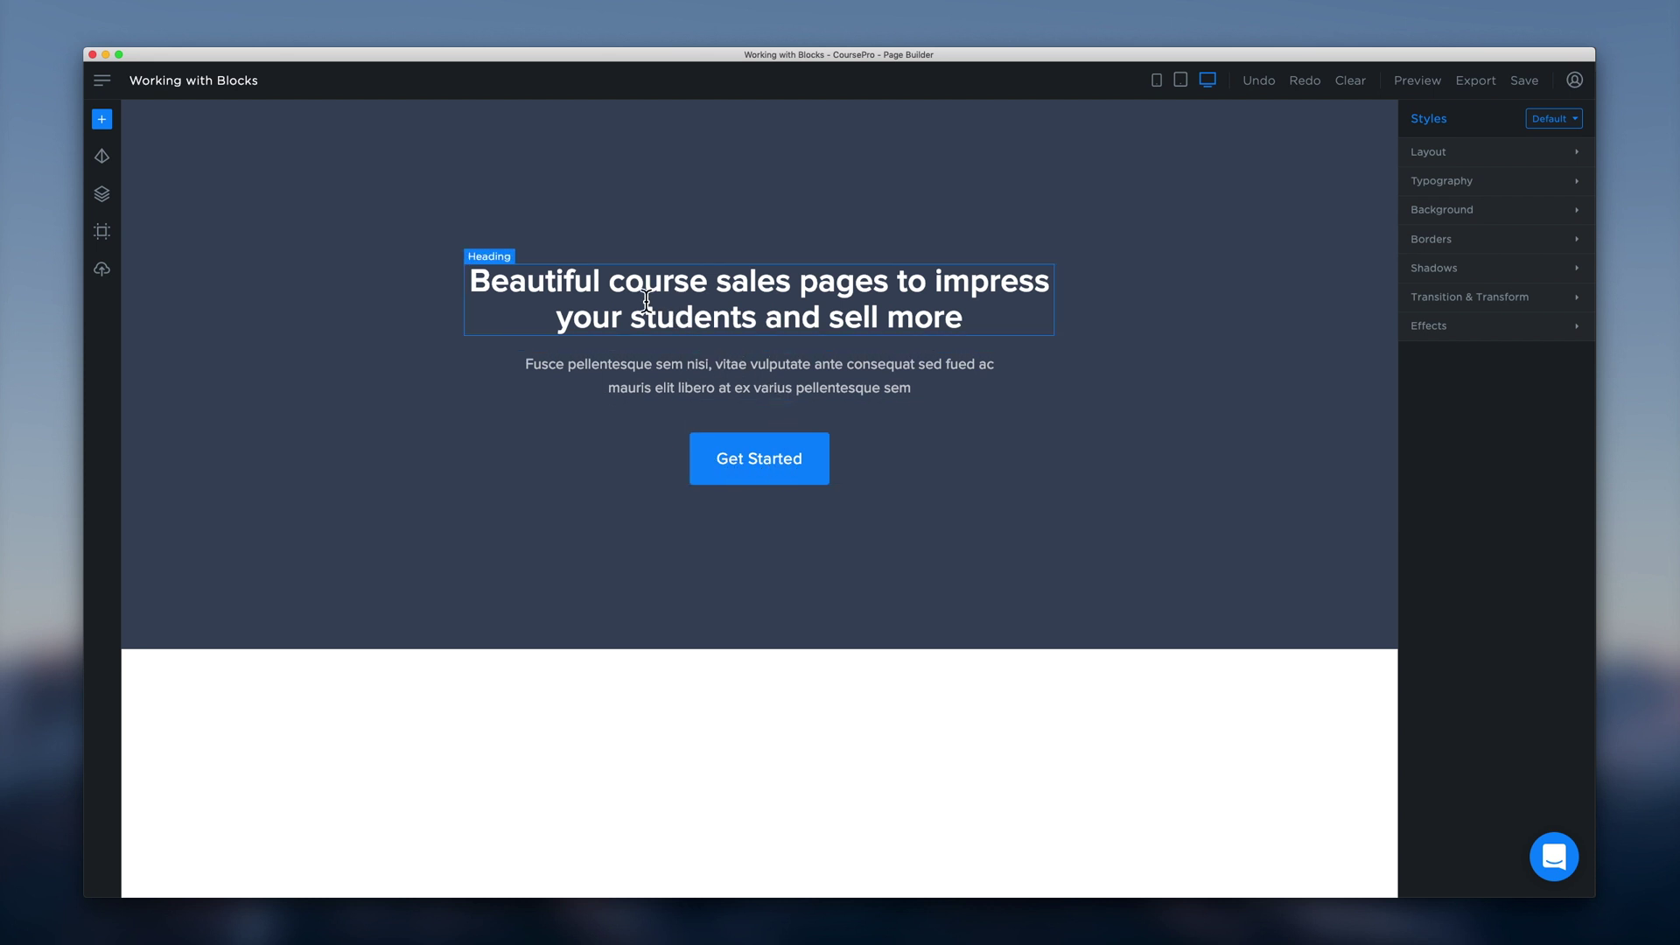
# Select the hero block's heading and look over its layout style settings
pyautogui.click(581, 311)
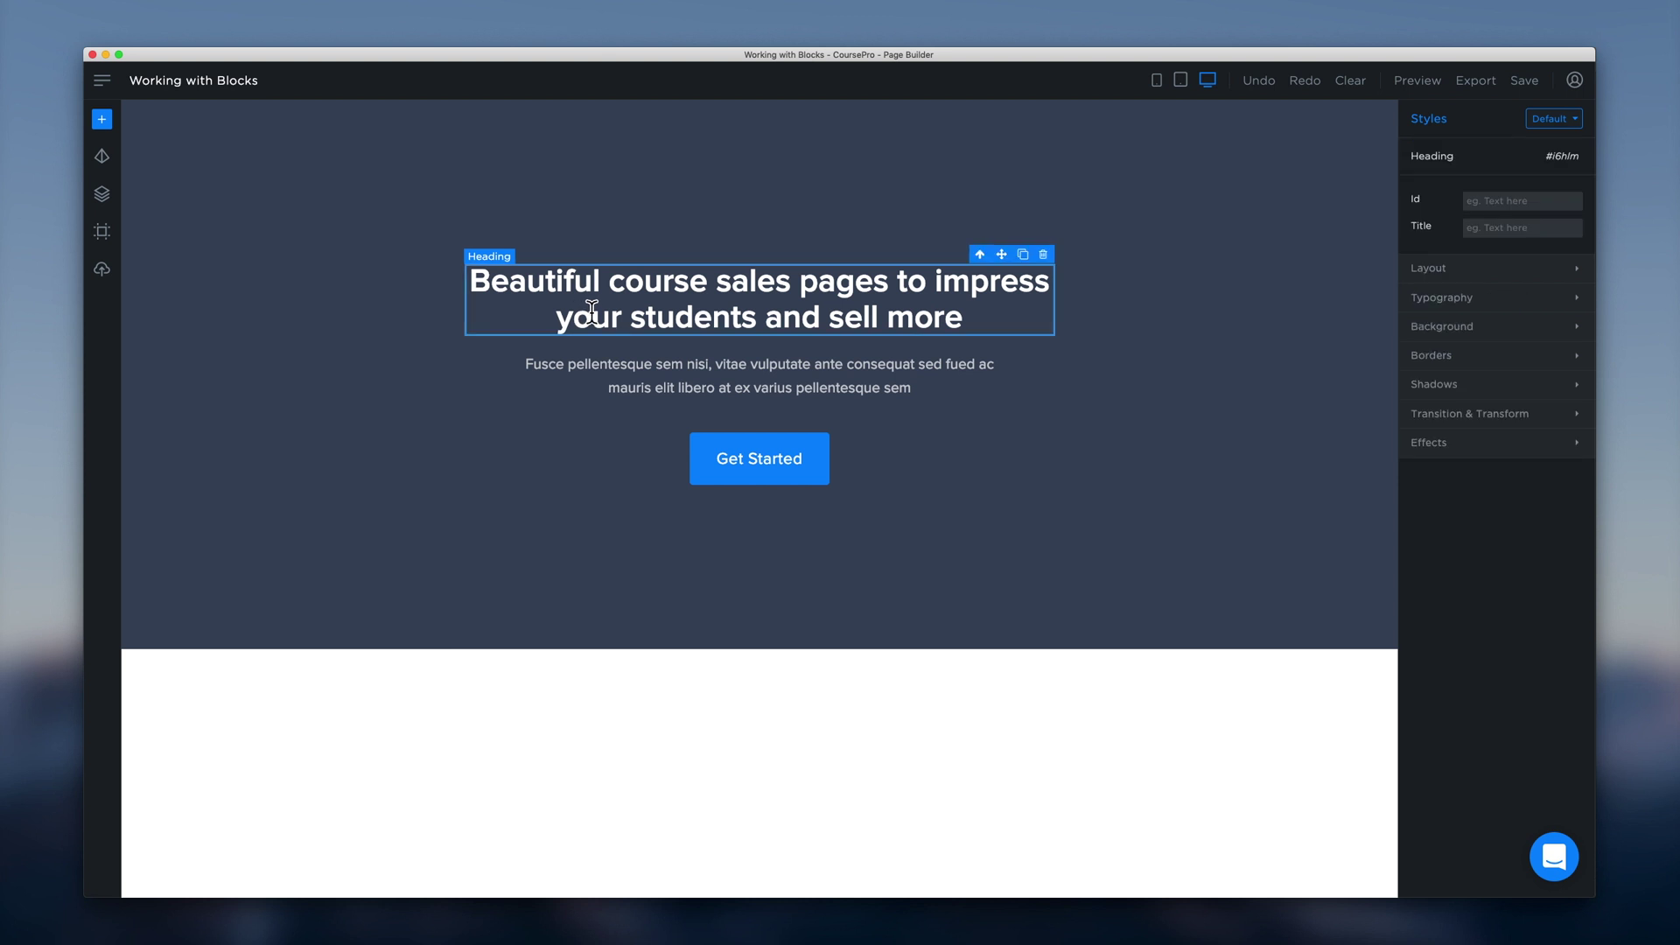
pyautogui.doubleClick(1422, 156)
pyautogui.click(1487, 283)
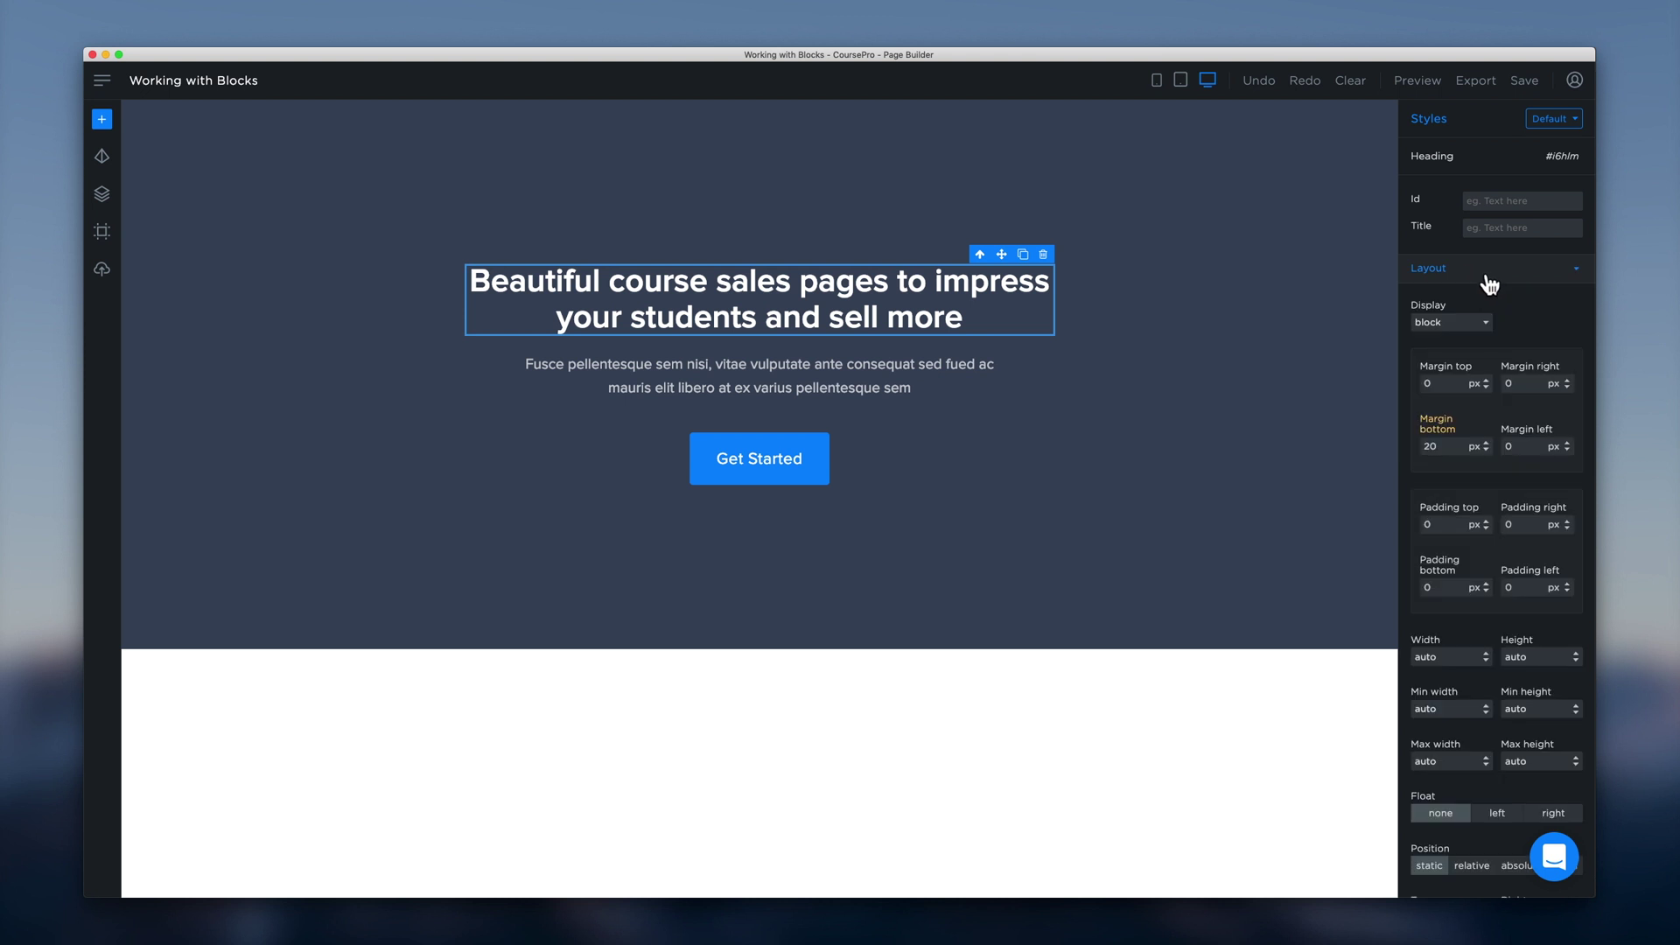
pyautogui.click(1490, 286)
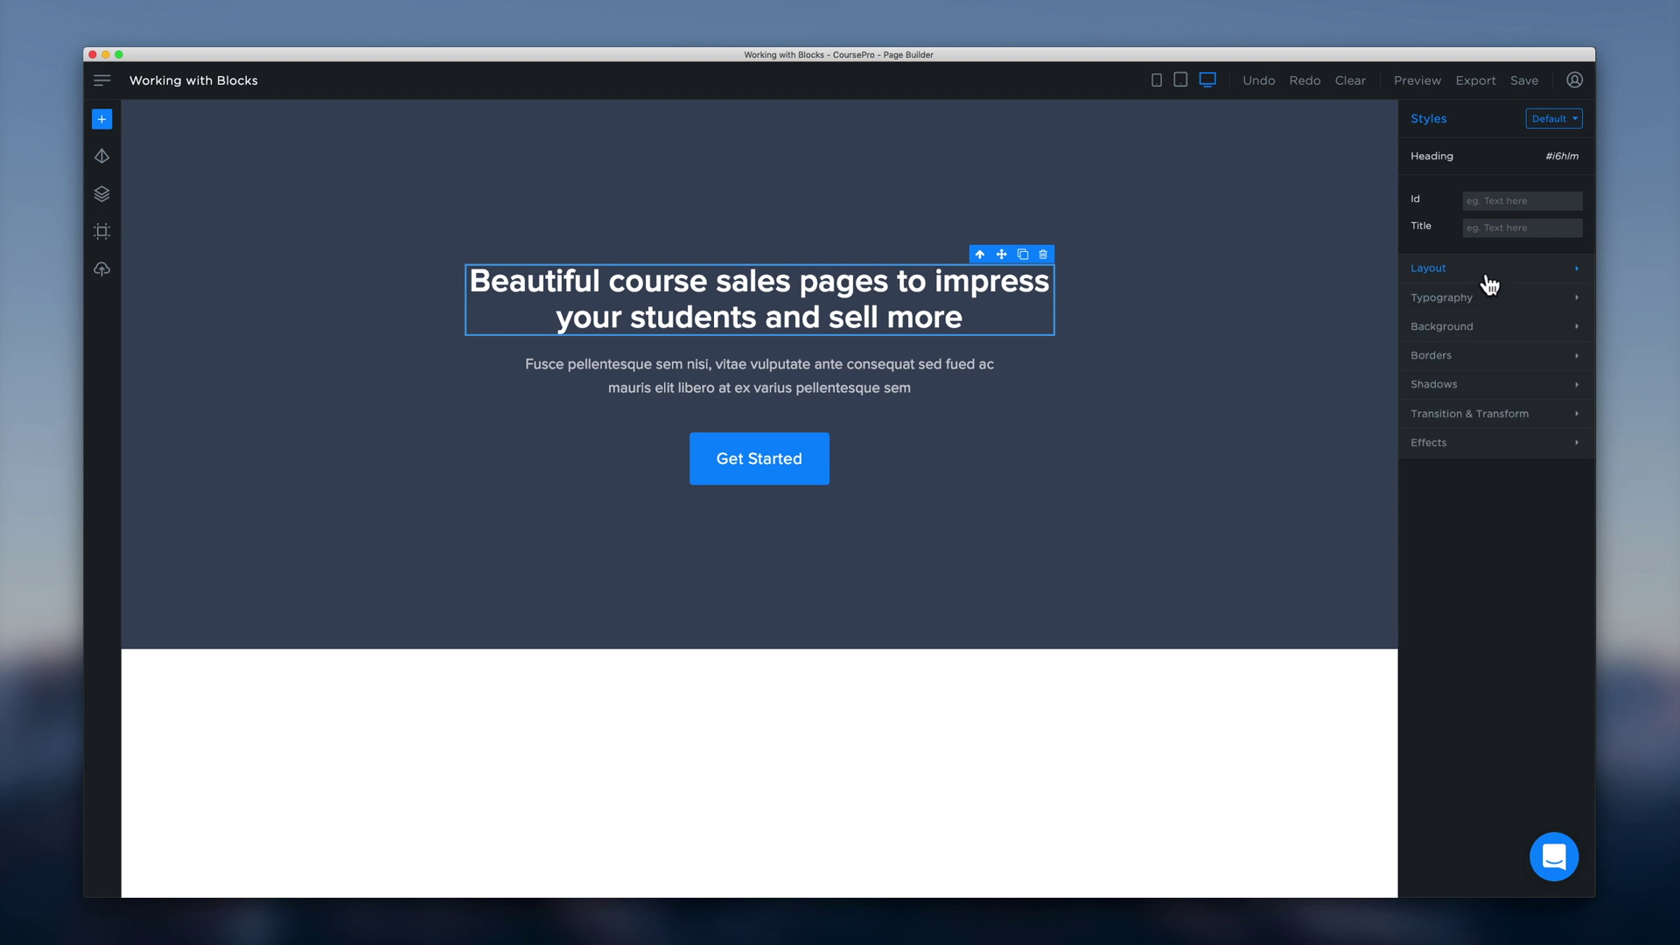
# Give the parent box around the heading the teal background color #1dbbd6
pyautogui.click(993, 266)
pyautogui.click(1505, 331)
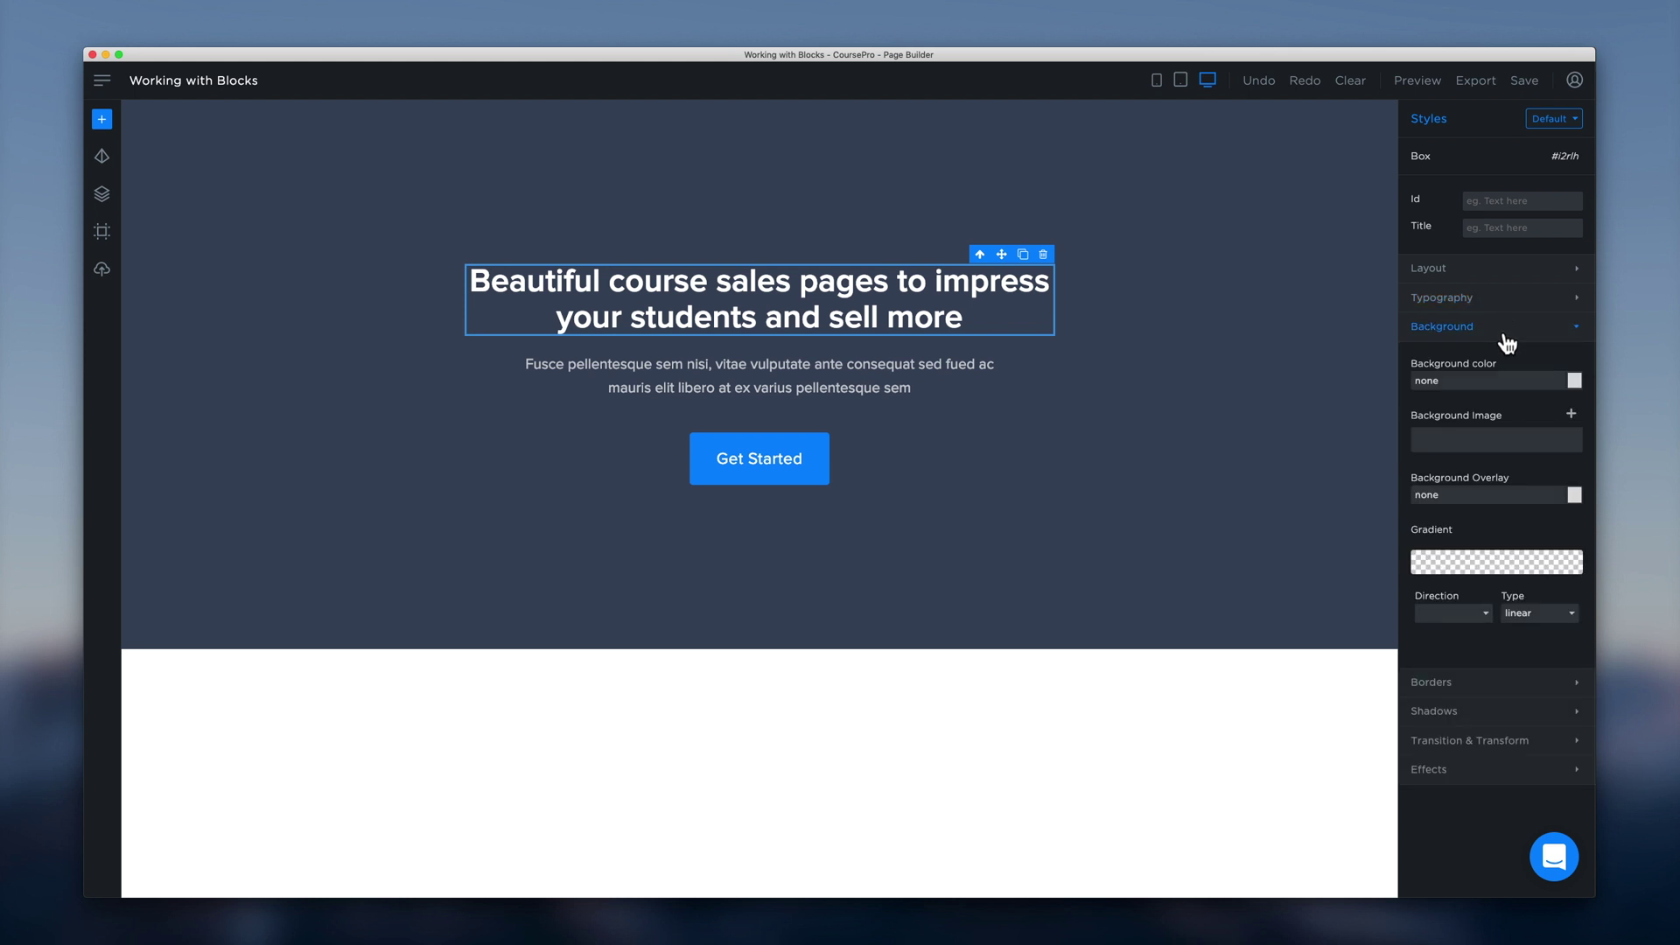
pyautogui.click(1574, 379)
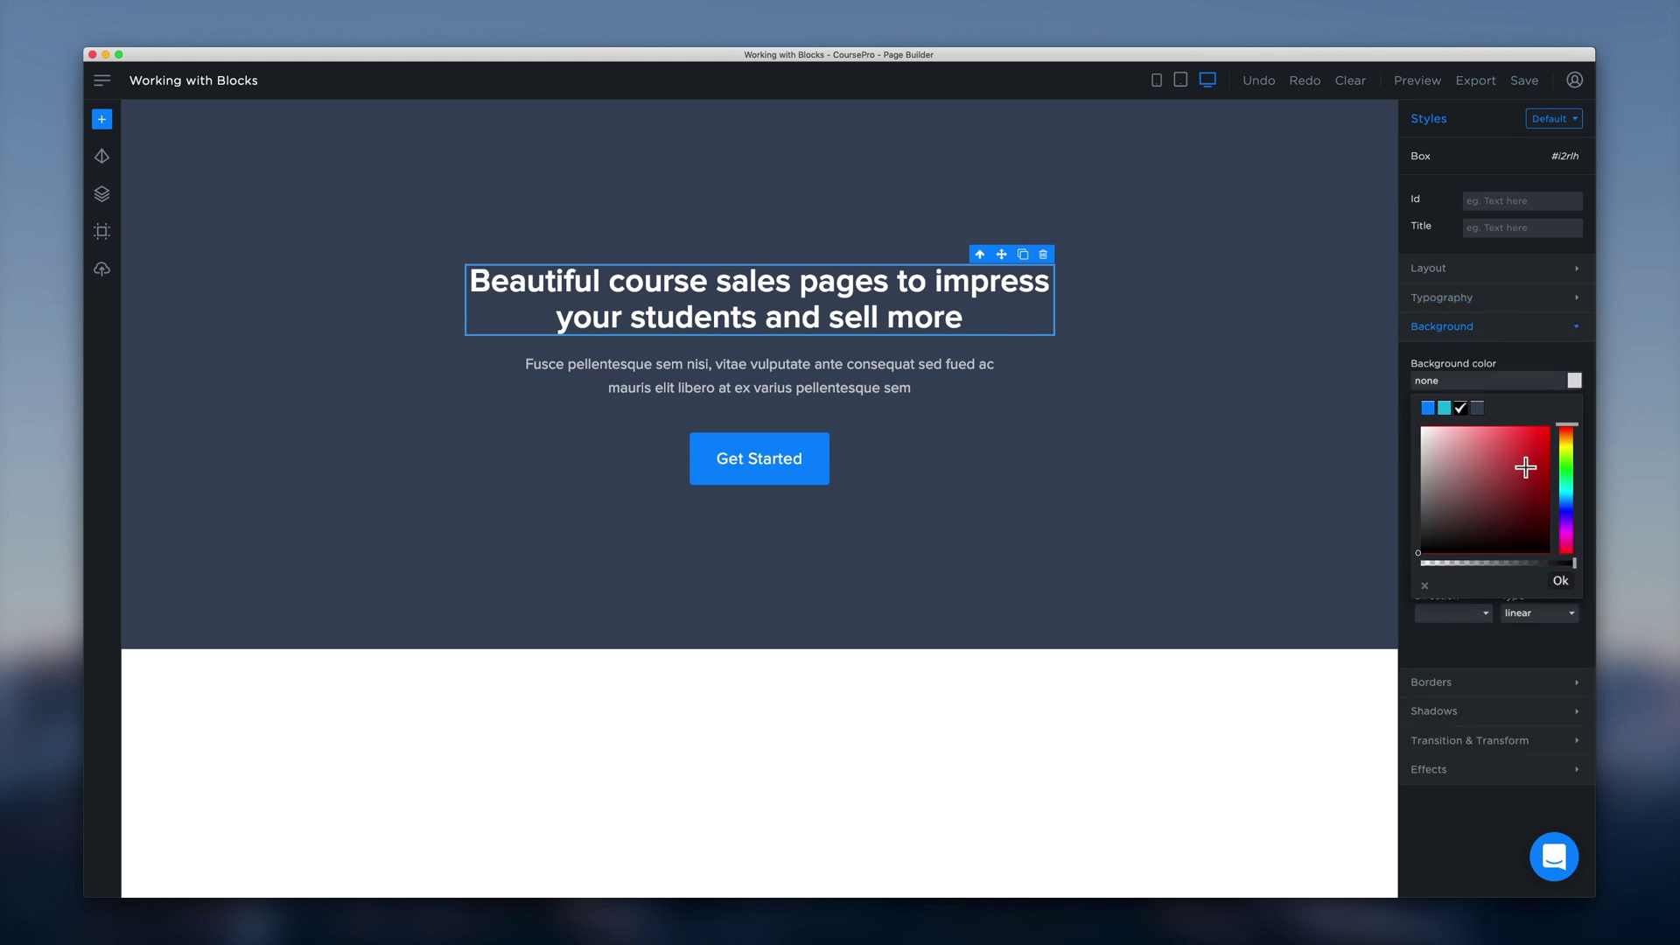
pyautogui.click(1507, 466)
pyautogui.click(1507, 471)
pyautogui.click(1444, 409)
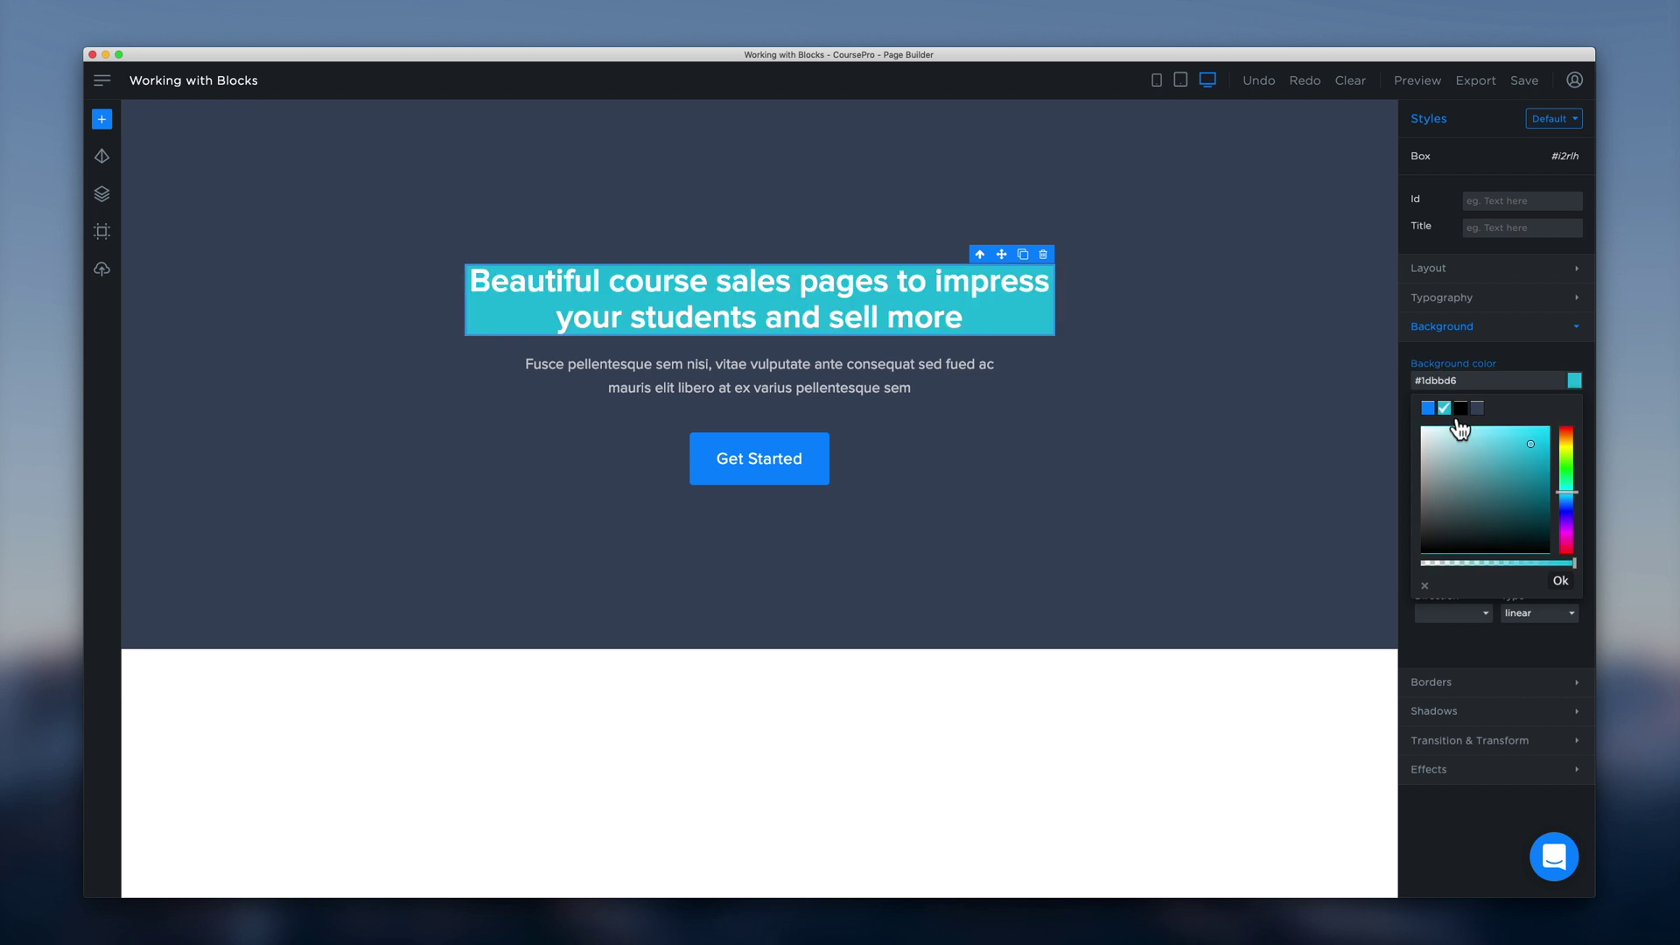
pyautogui.click(1562, 583)
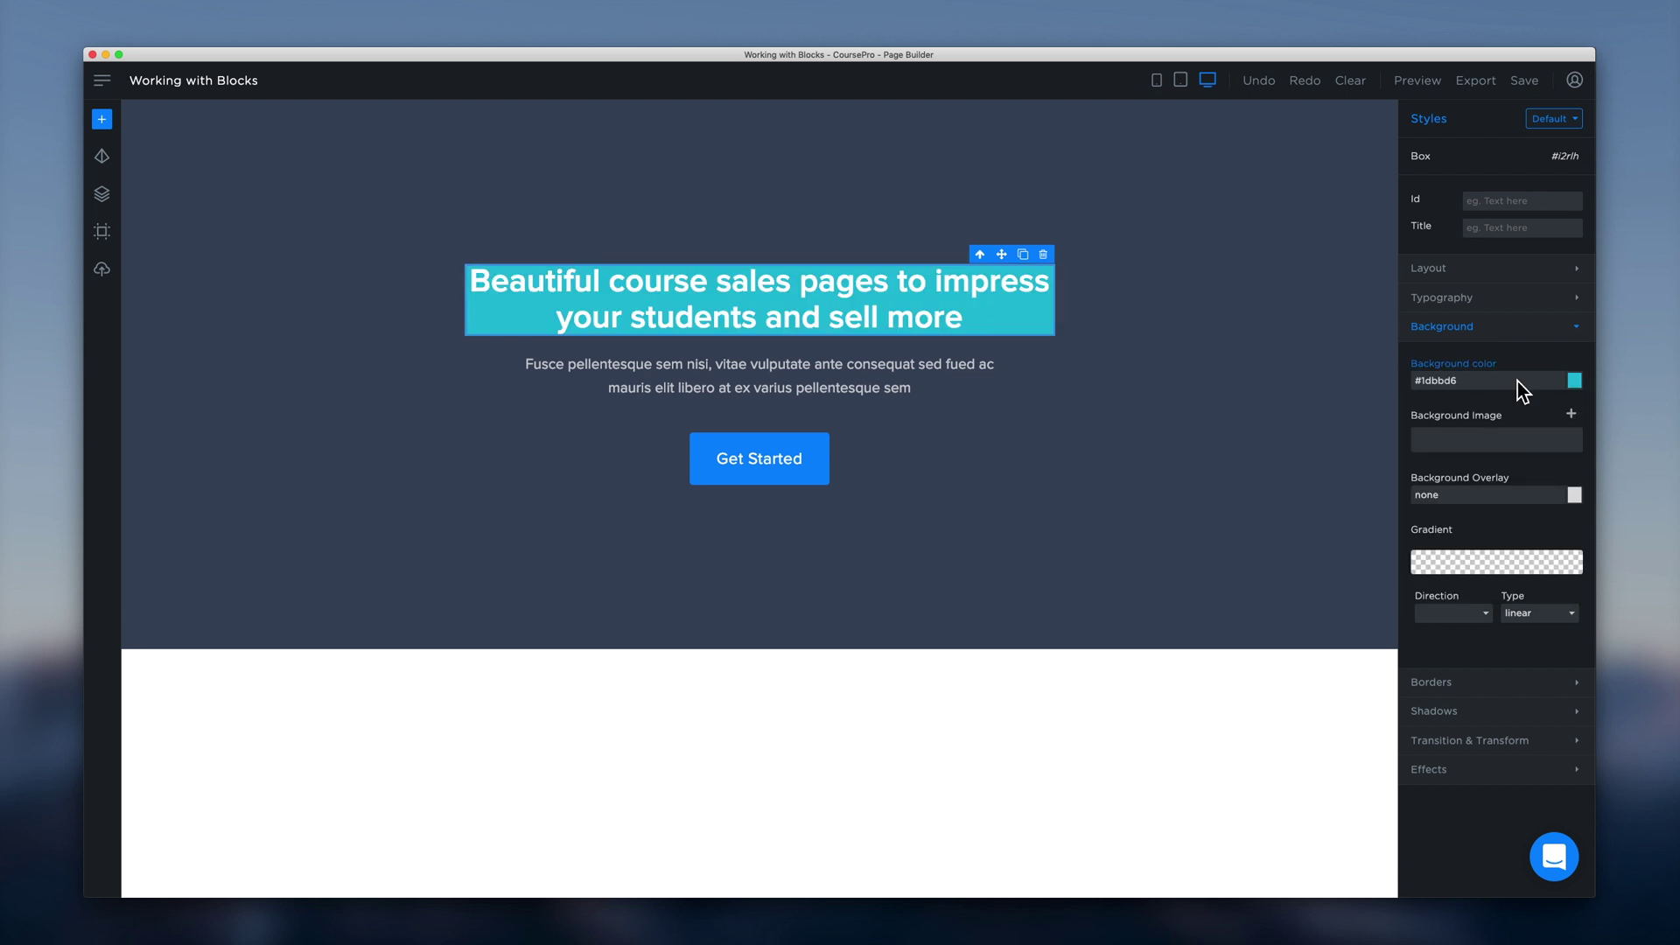
# Set the heading box's padding to 30 px on all four sides
pyautogui.click(1481, 279)
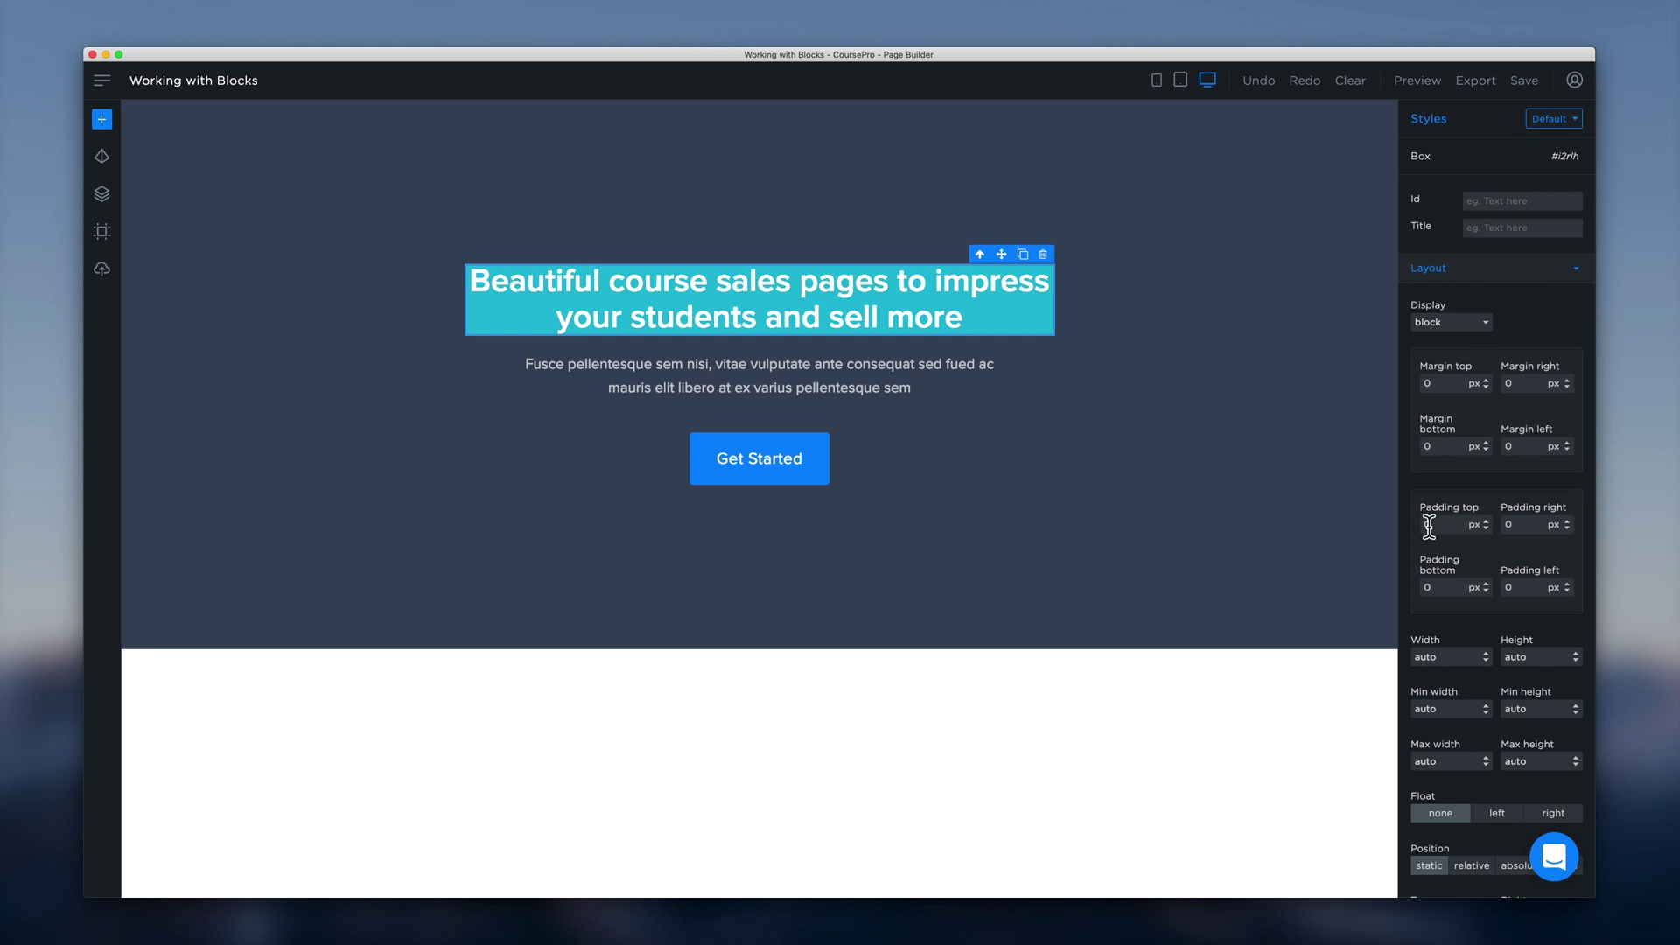
pyautogui.write('3-0')
pyautogui.press('Return')
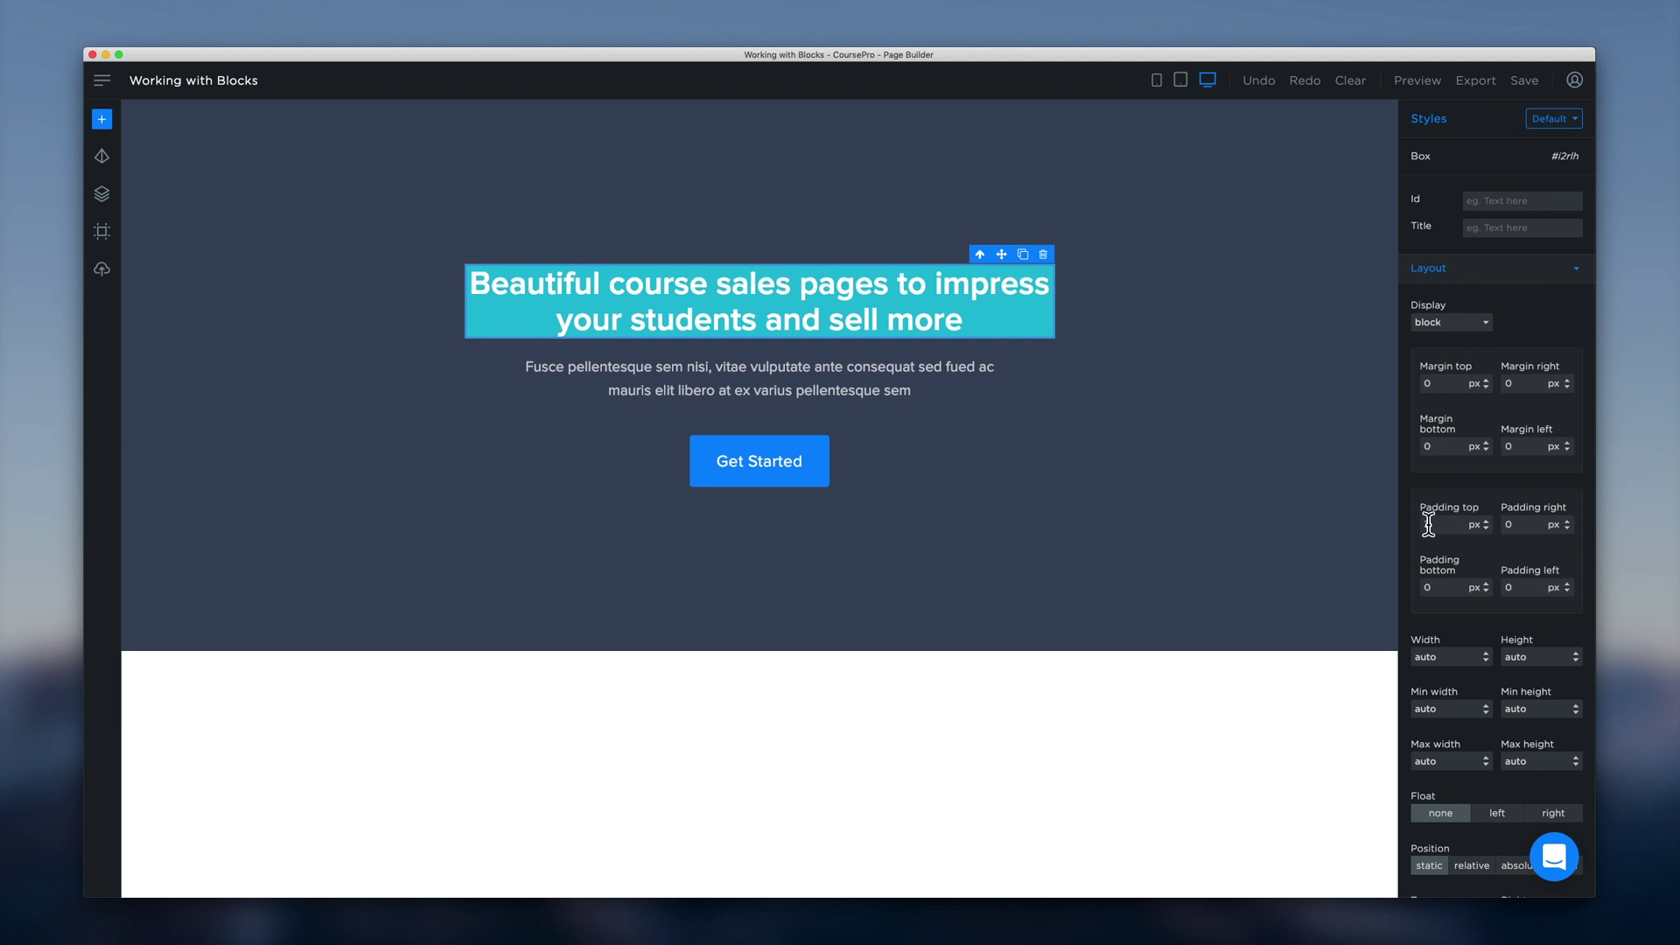
pyautogui.moveTo(1444, 525); pyautogui.dragTo(1405, 527)
pyautogui.write('30')
pyautogui.press('Return')
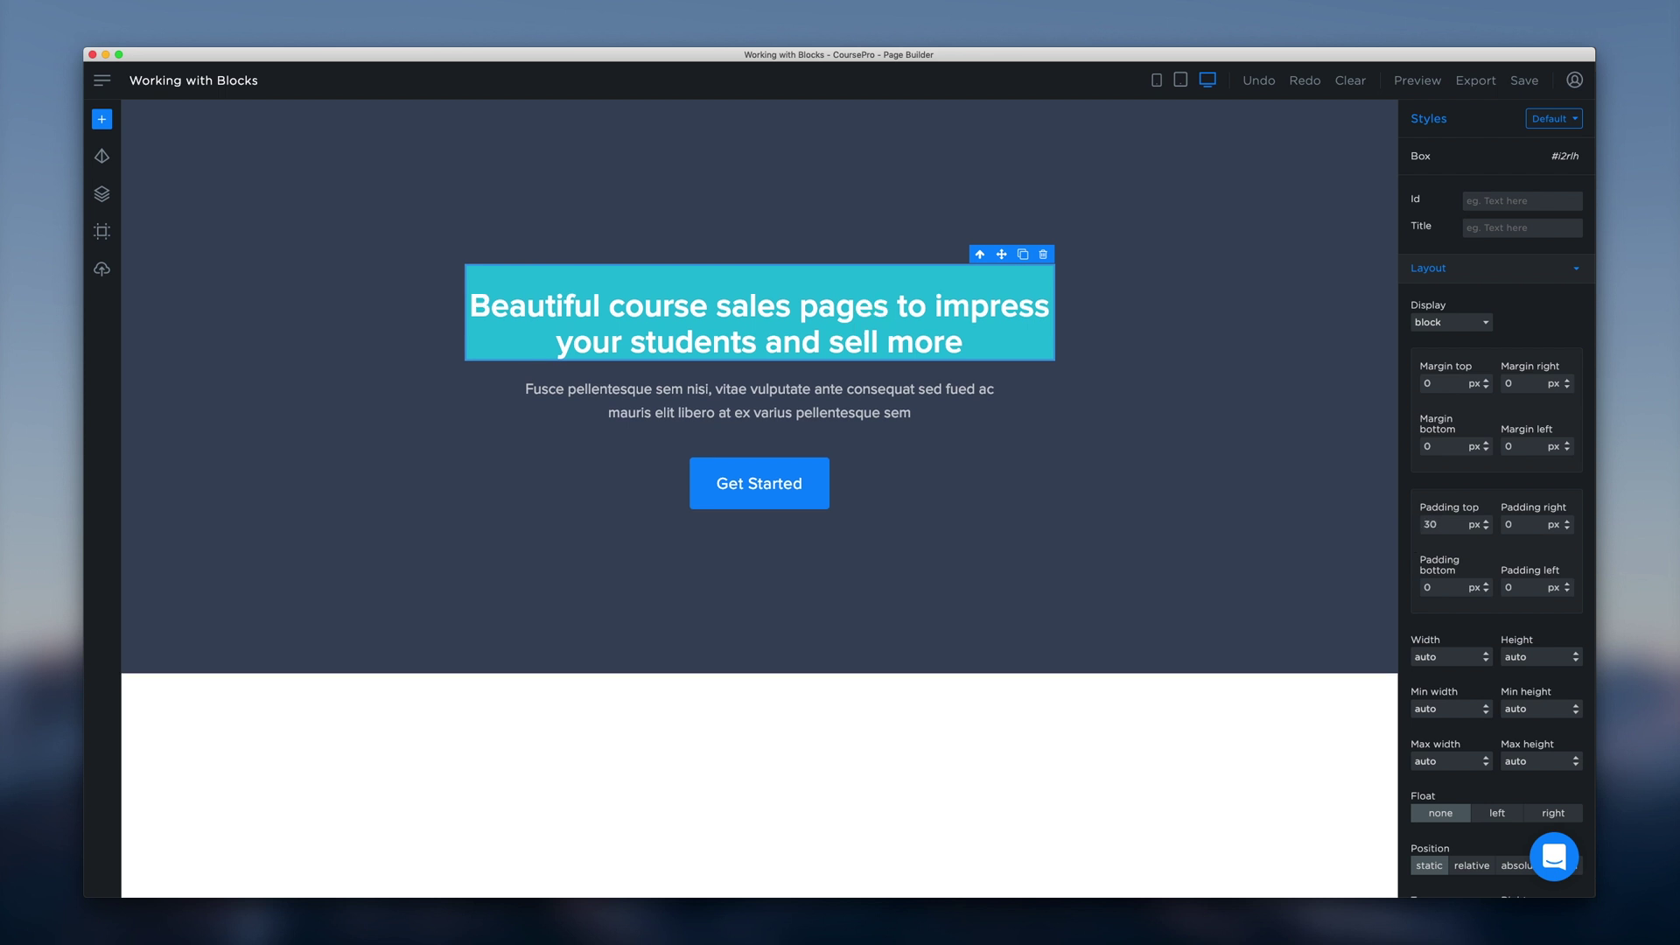
pyautogui.write('30')
pyautogui.press('Tab')
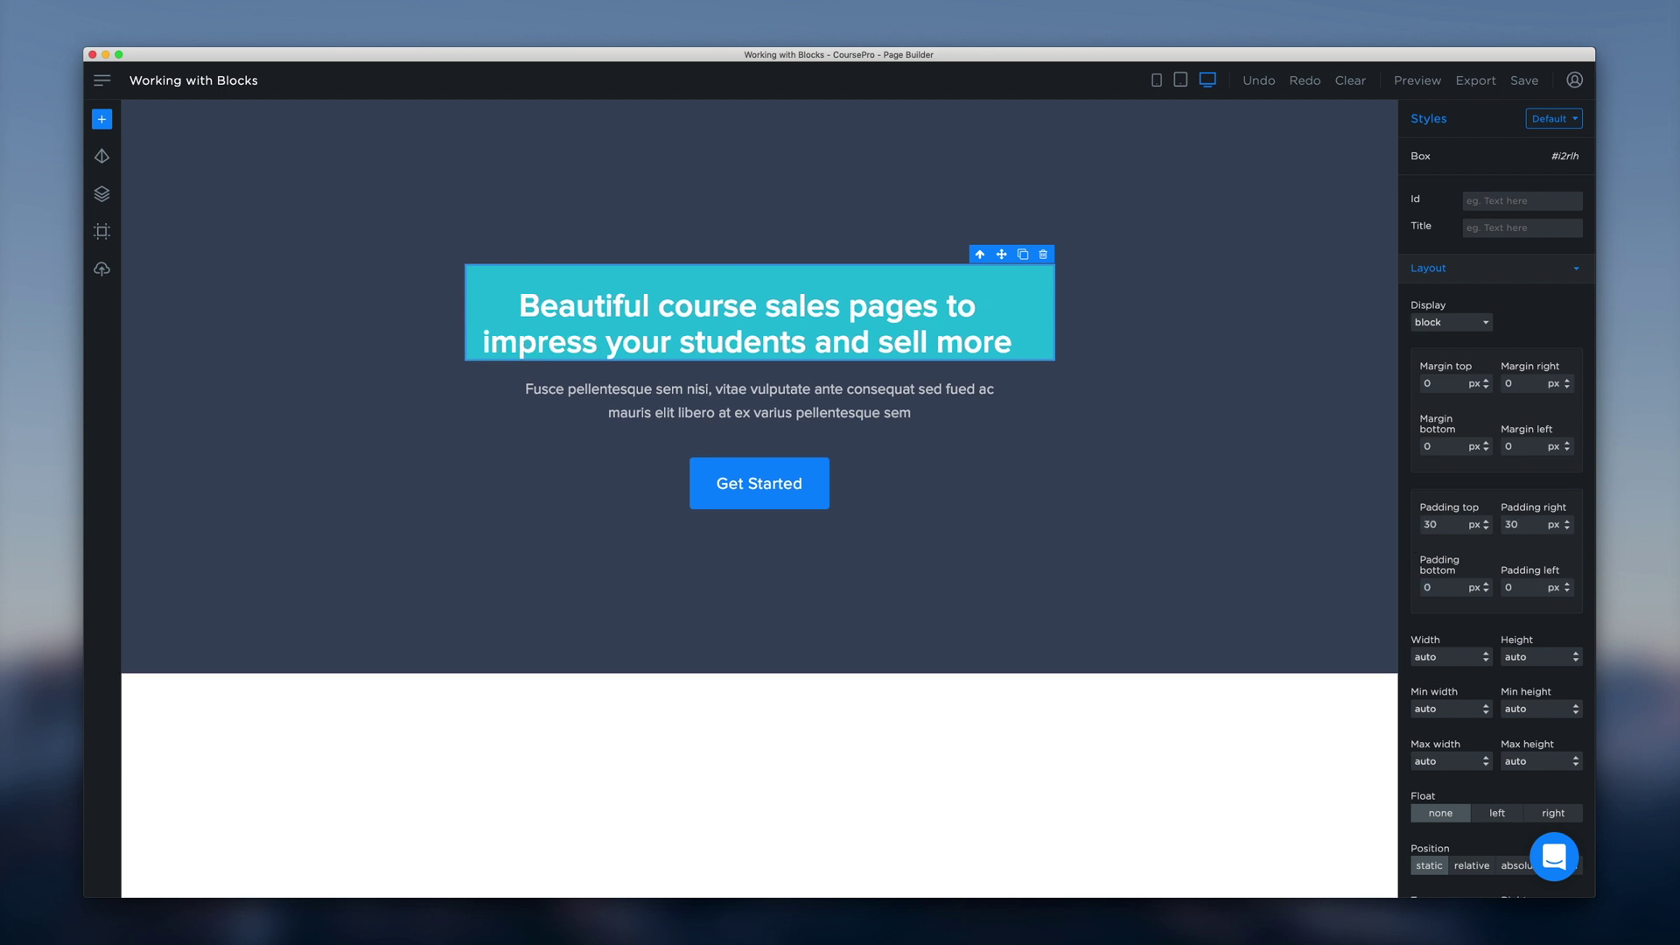
pyautogui.press('Tab')
pyautogui.write('30')
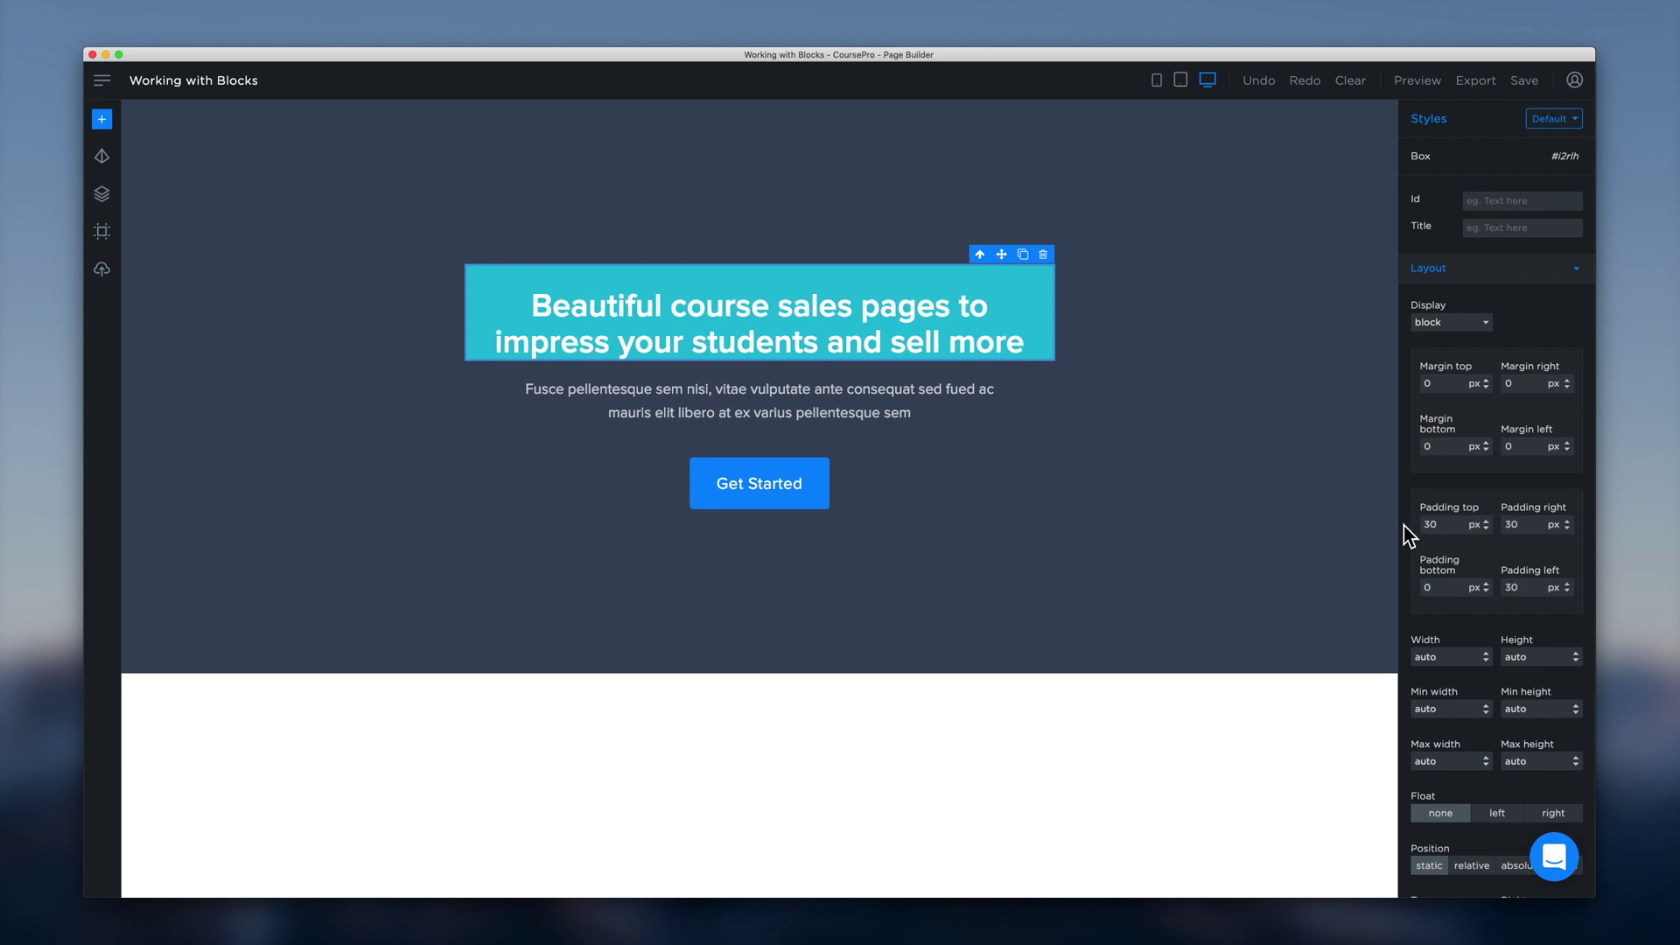
pyautogui.write('30')
# Set the bottom margin of the heading inside the teal box to 0 px
pyautogui.click(963, 346)
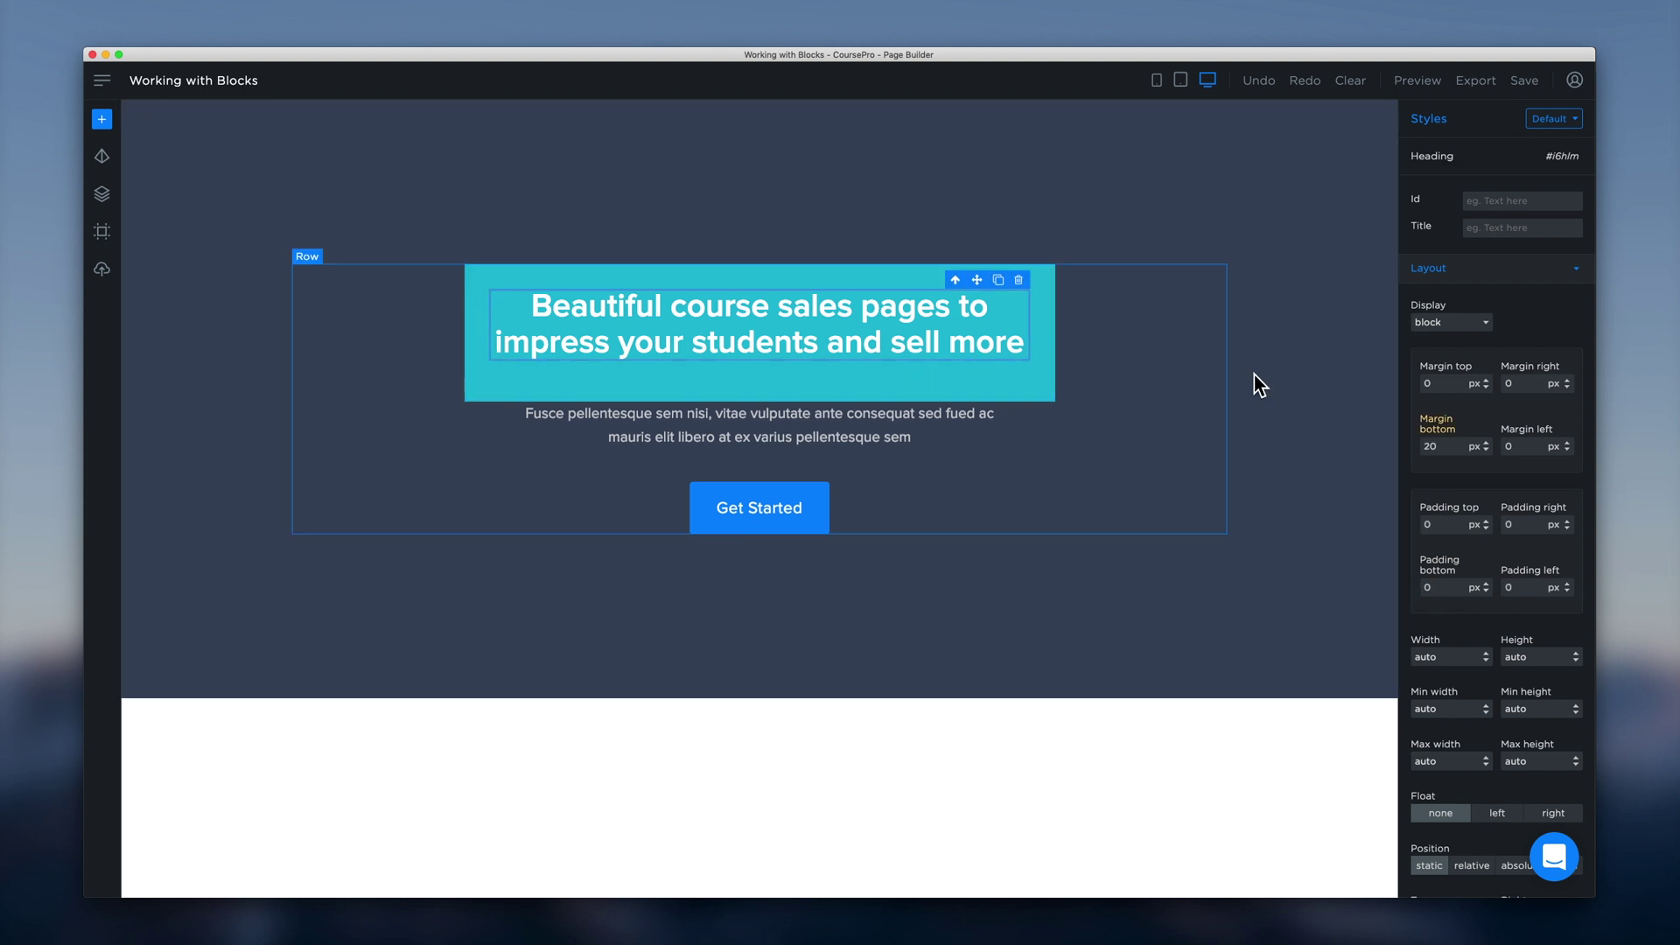
pyautogui.doubleClick(1430, 446)
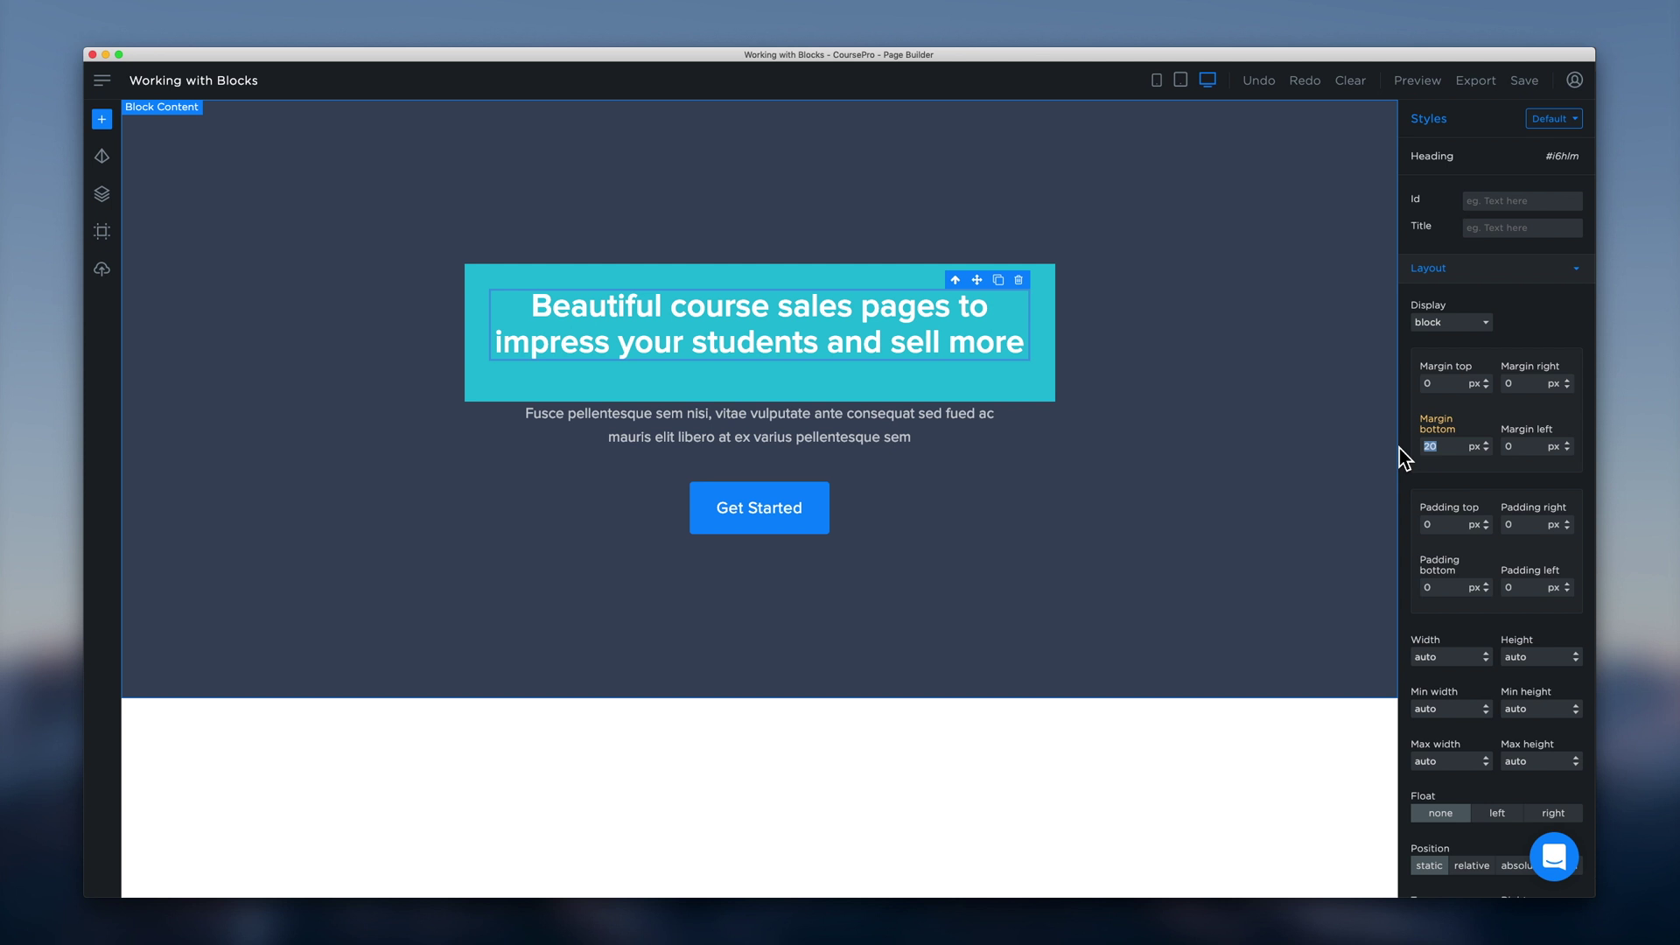
pyautogui.write('30')
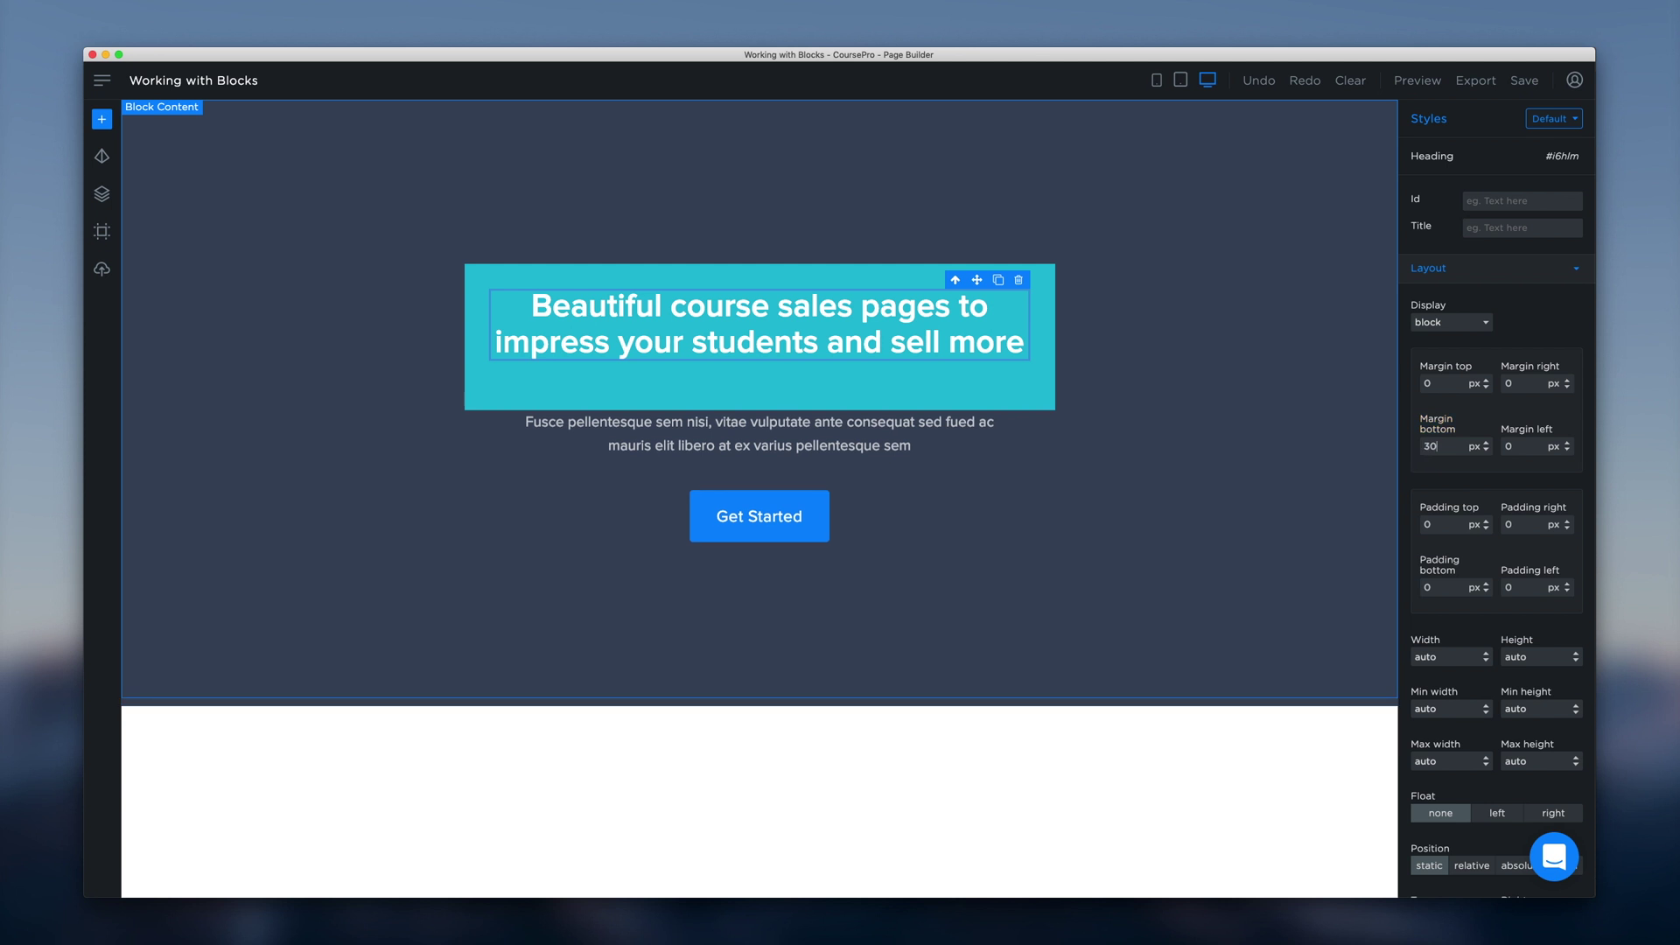
pyautogui.press('BackSpace')
pyautogui.press('BackSpace')
pyautogui.write('0')
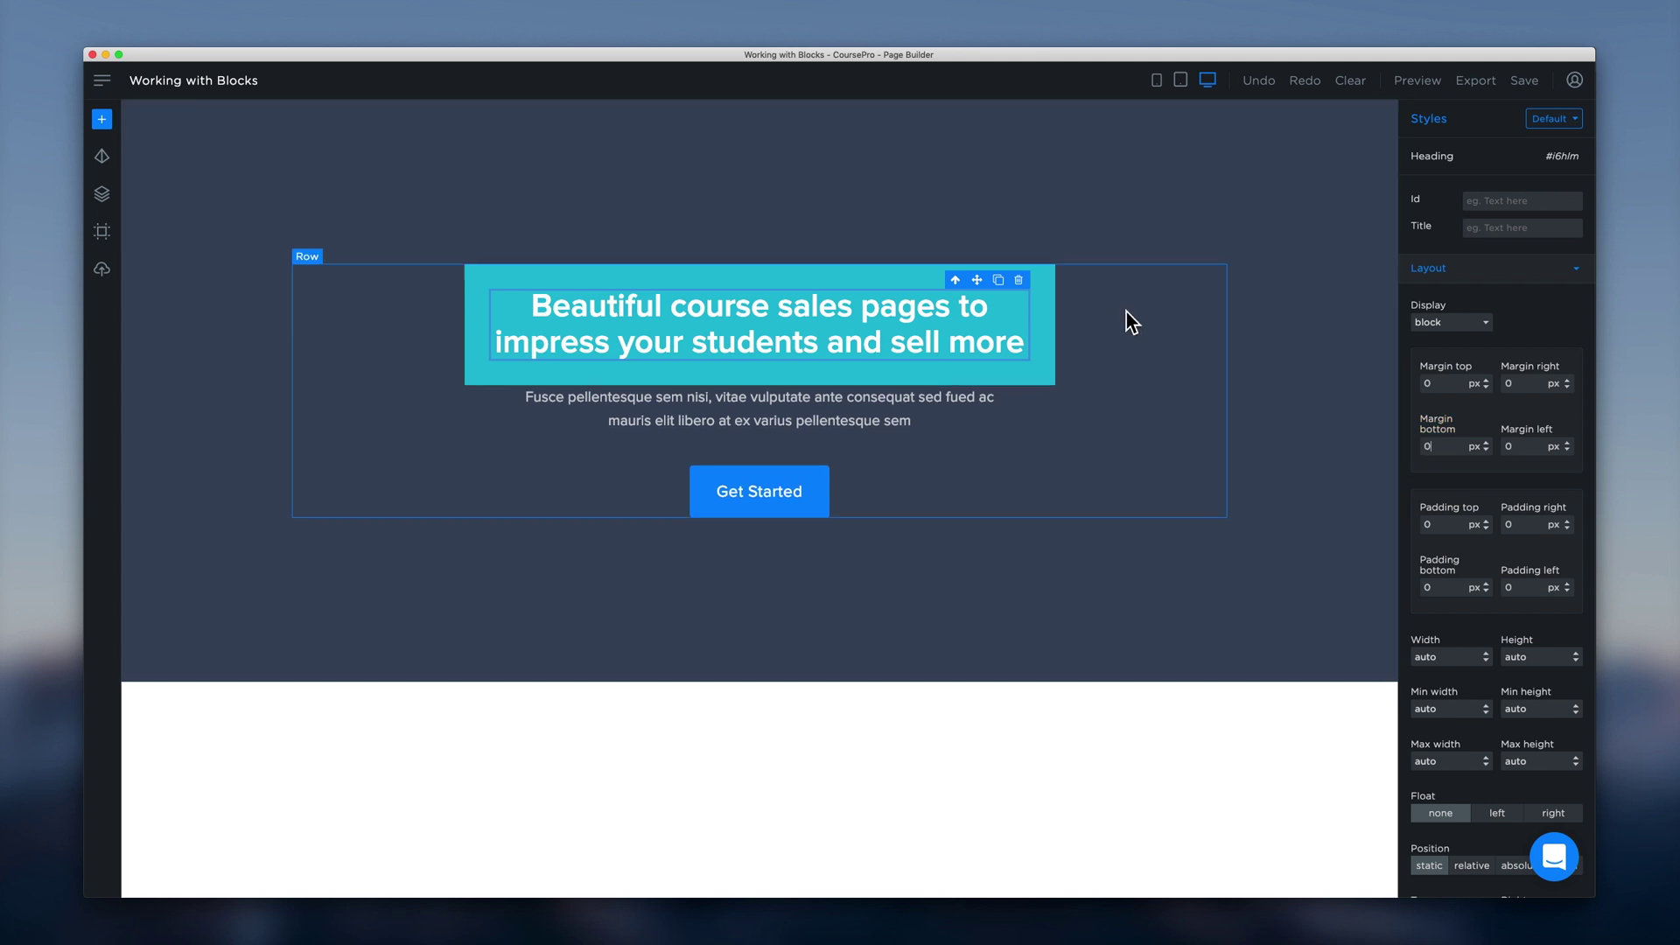
# Set the bottom margin of the teal box around the heading to 30 px
pyautogui.click(1050, 287)
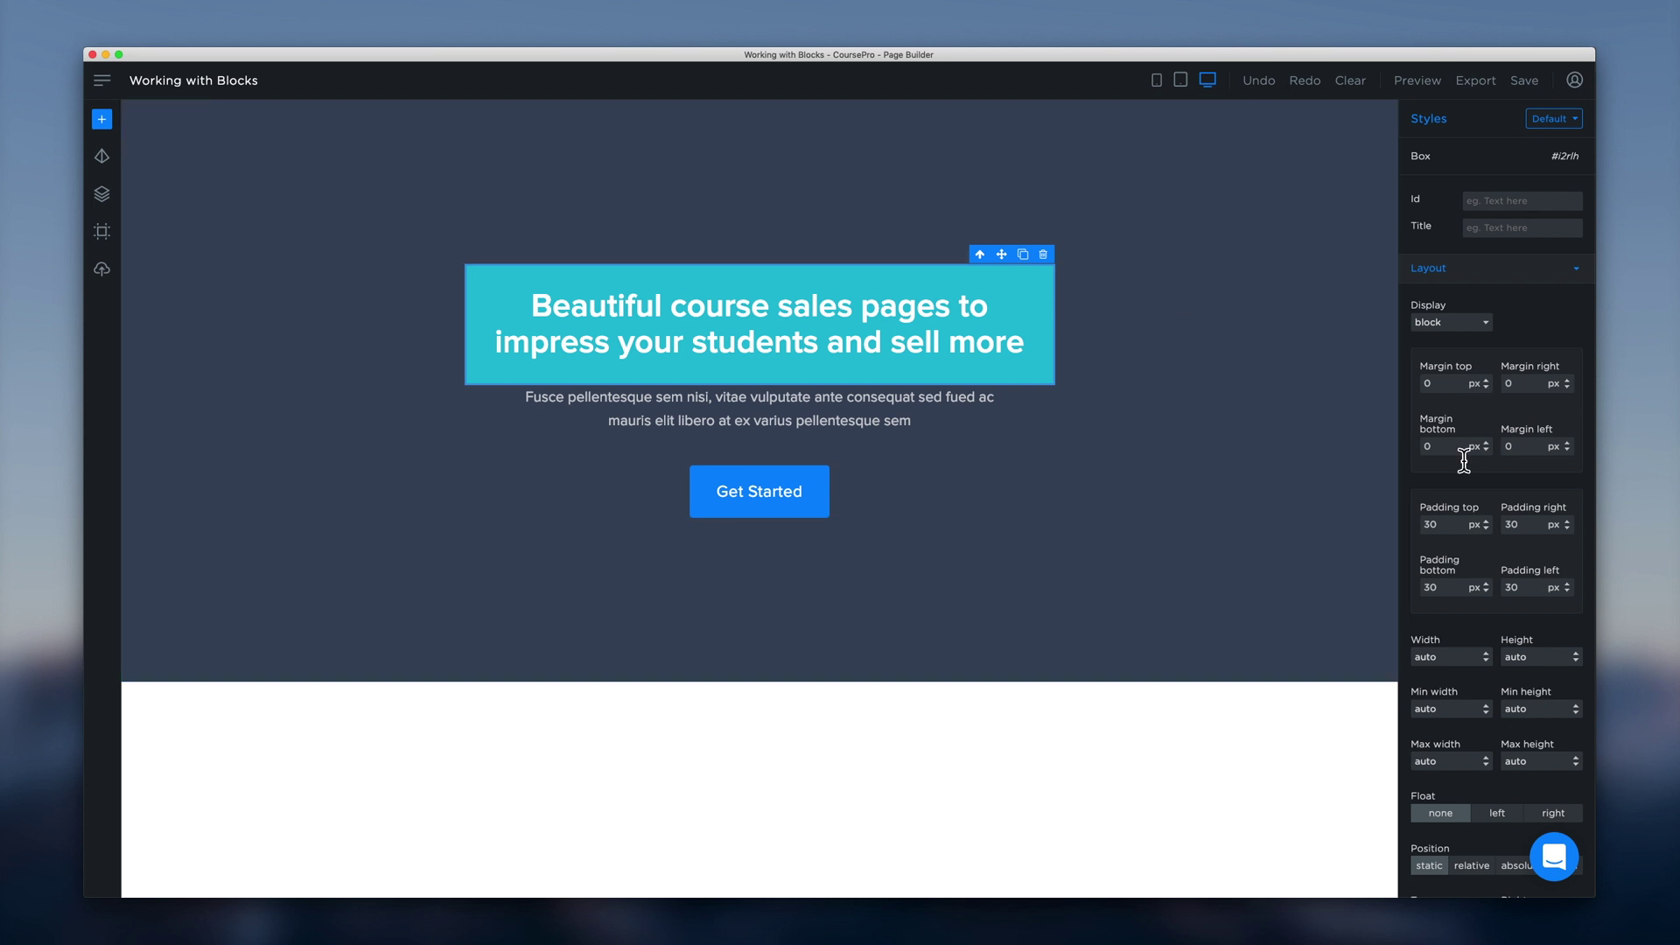
pyautogui.doubleClick(1422, 446)
pyautogui.write('30')
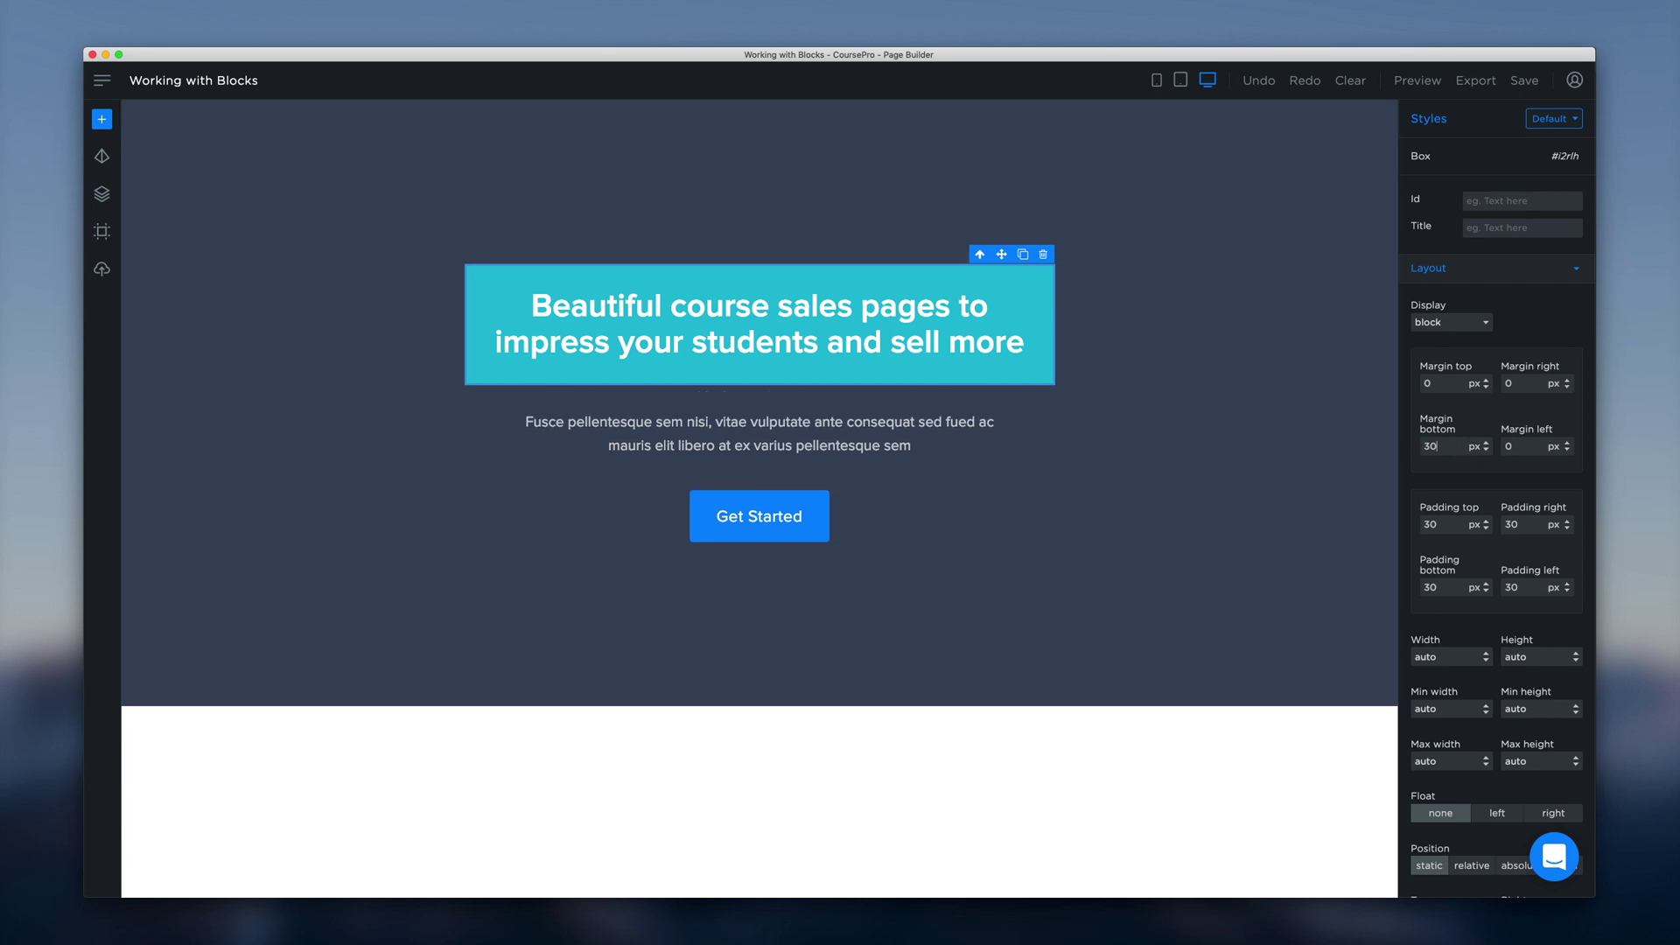
# Move the teal heading box below the Get Started button and back above the paragraph text
pyautogui.click(1145, 352)
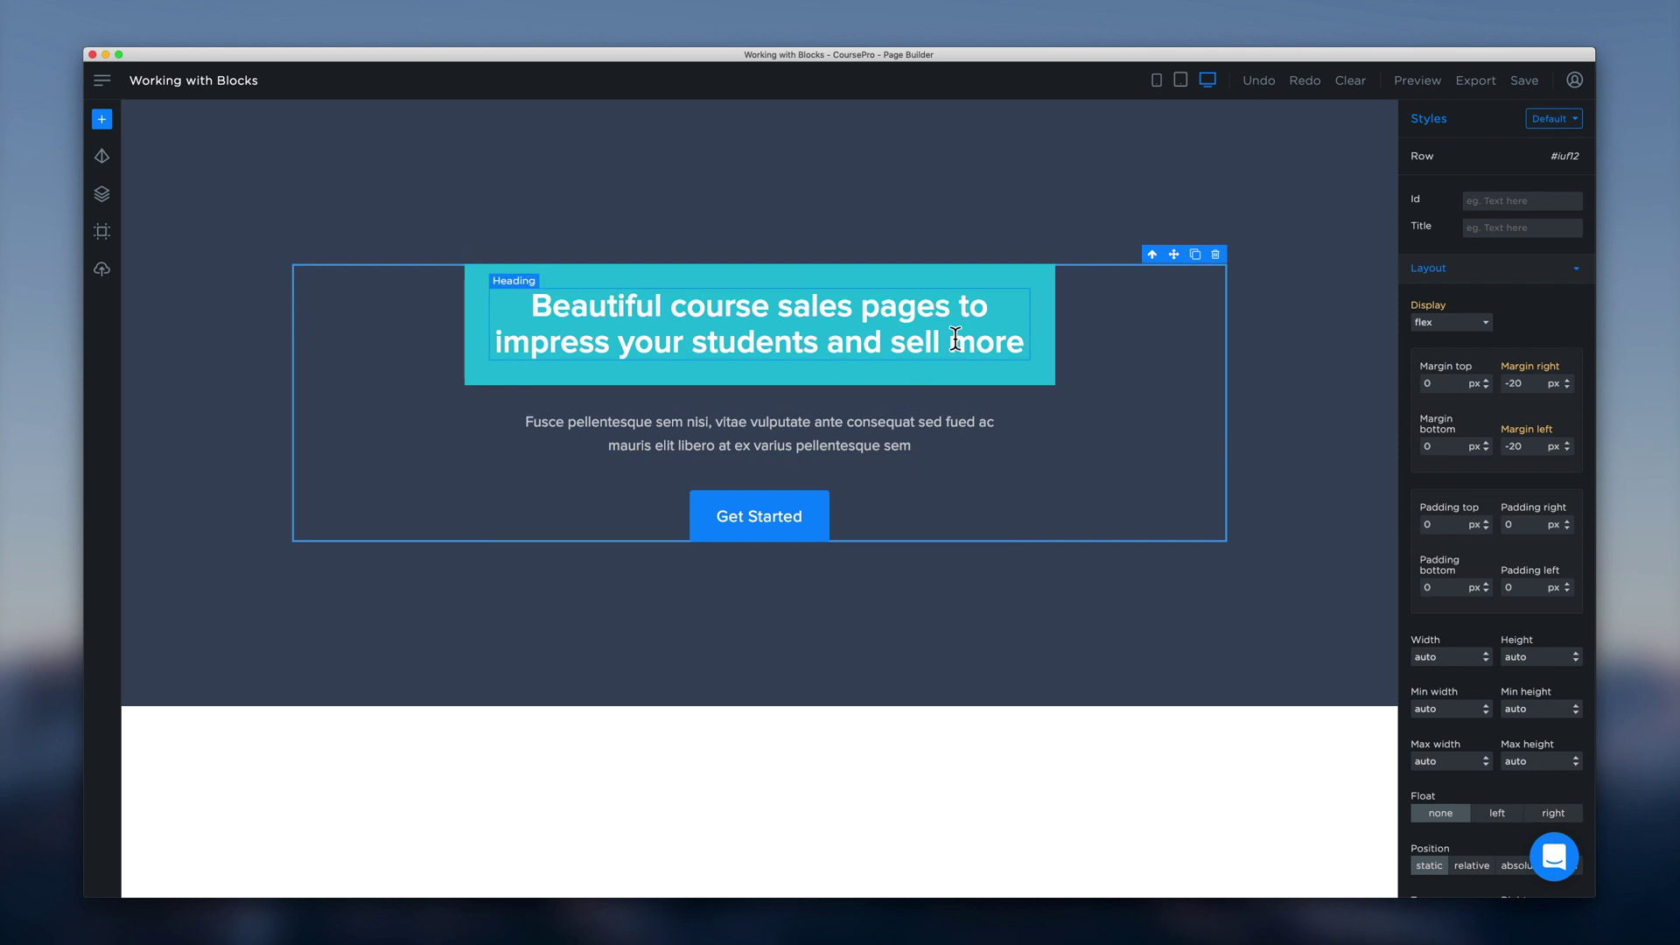
pyautogui.click(1021, 375)
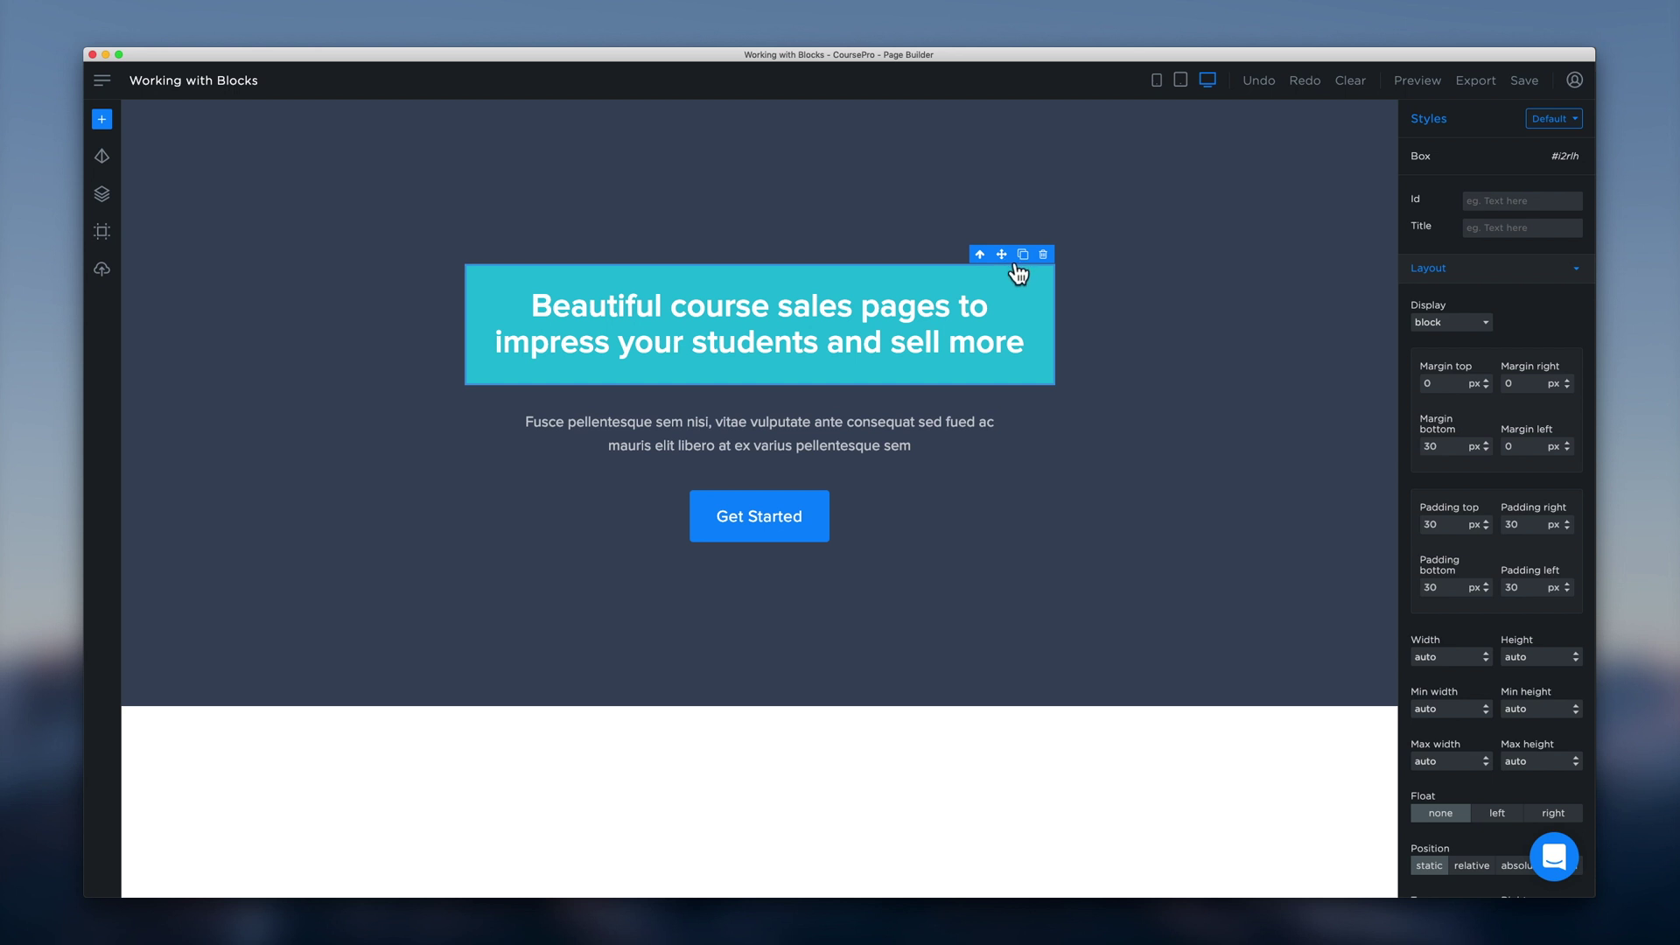
pyautogui.moveTo(1003, 255)
pyautogui.mouseDown()
pyautogui.moveTo(890, 506)
pyautogui.moveTo(840, 562)
pyautogui.moveTo(806, 560)
pyautogui.mouseUp()
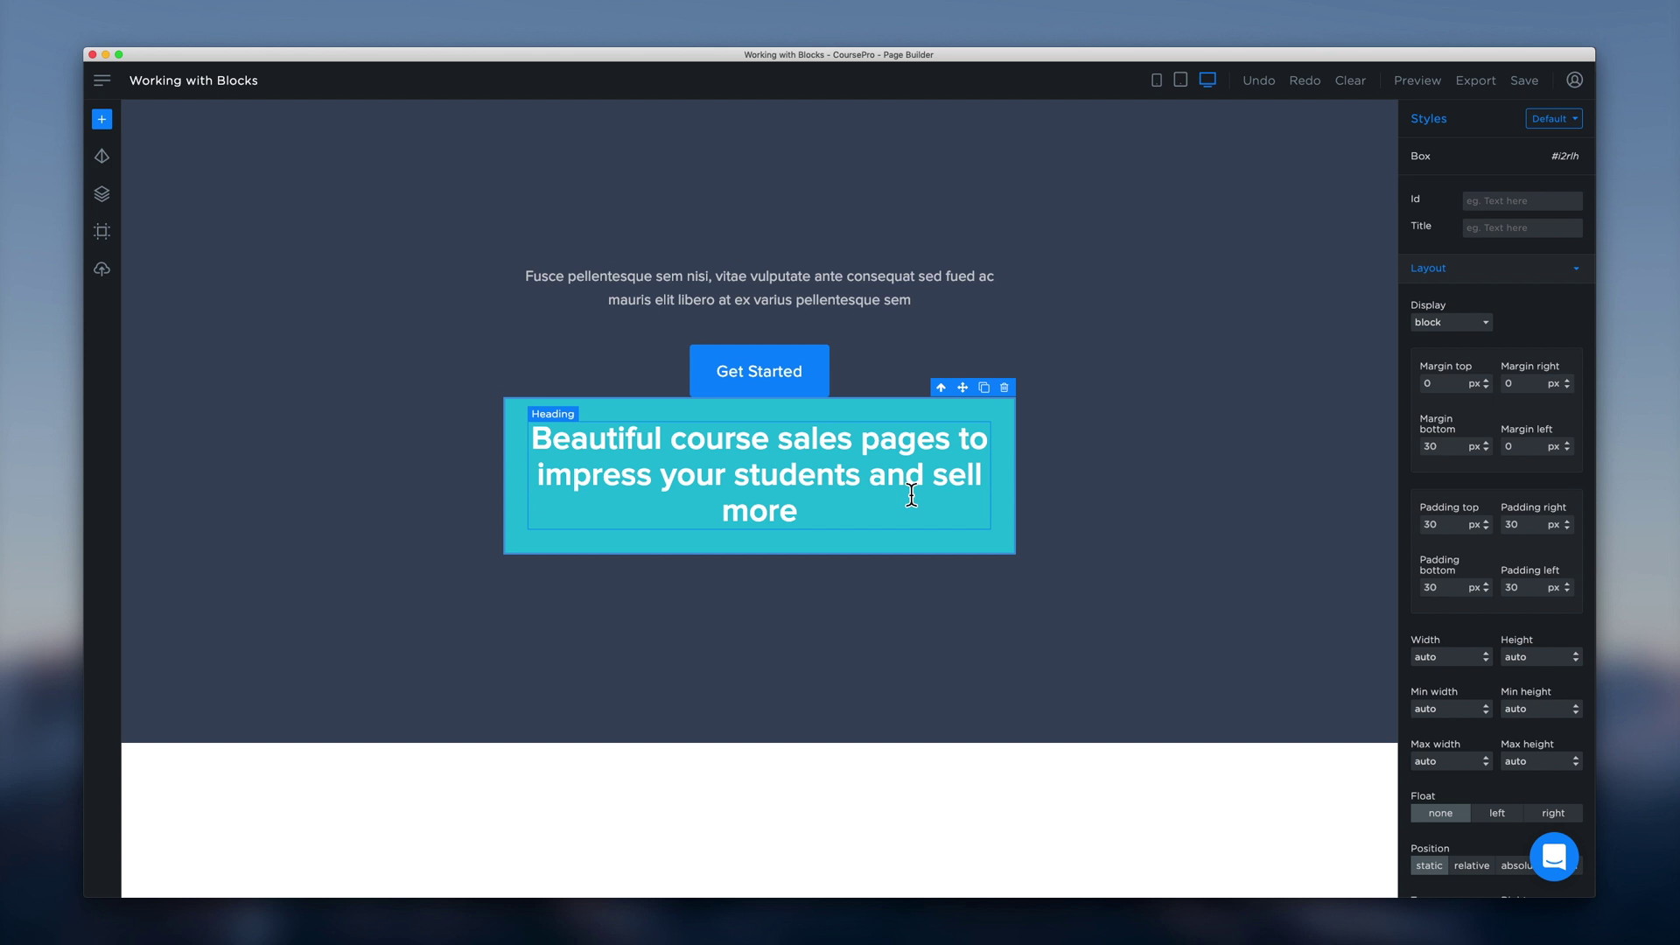
pyautogui.moveTo(962, 387); pyautogui.dragTo(963, 283)
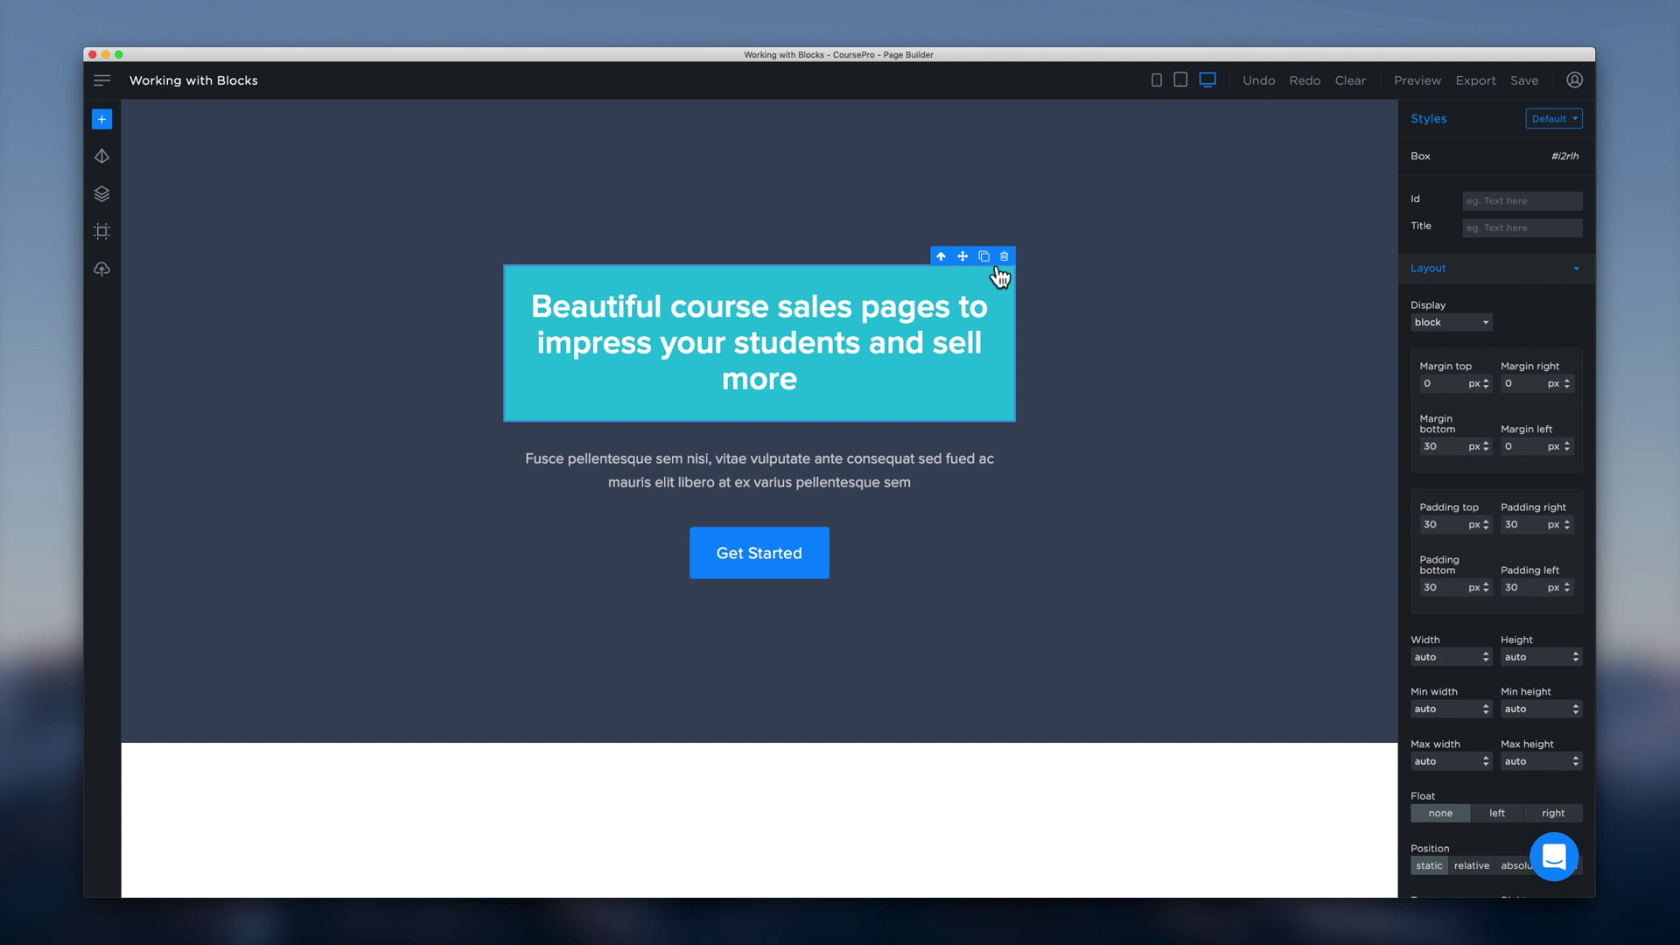
# Duplicate the paragraph text under the heading box twice
pyautogui.click(906, 471)
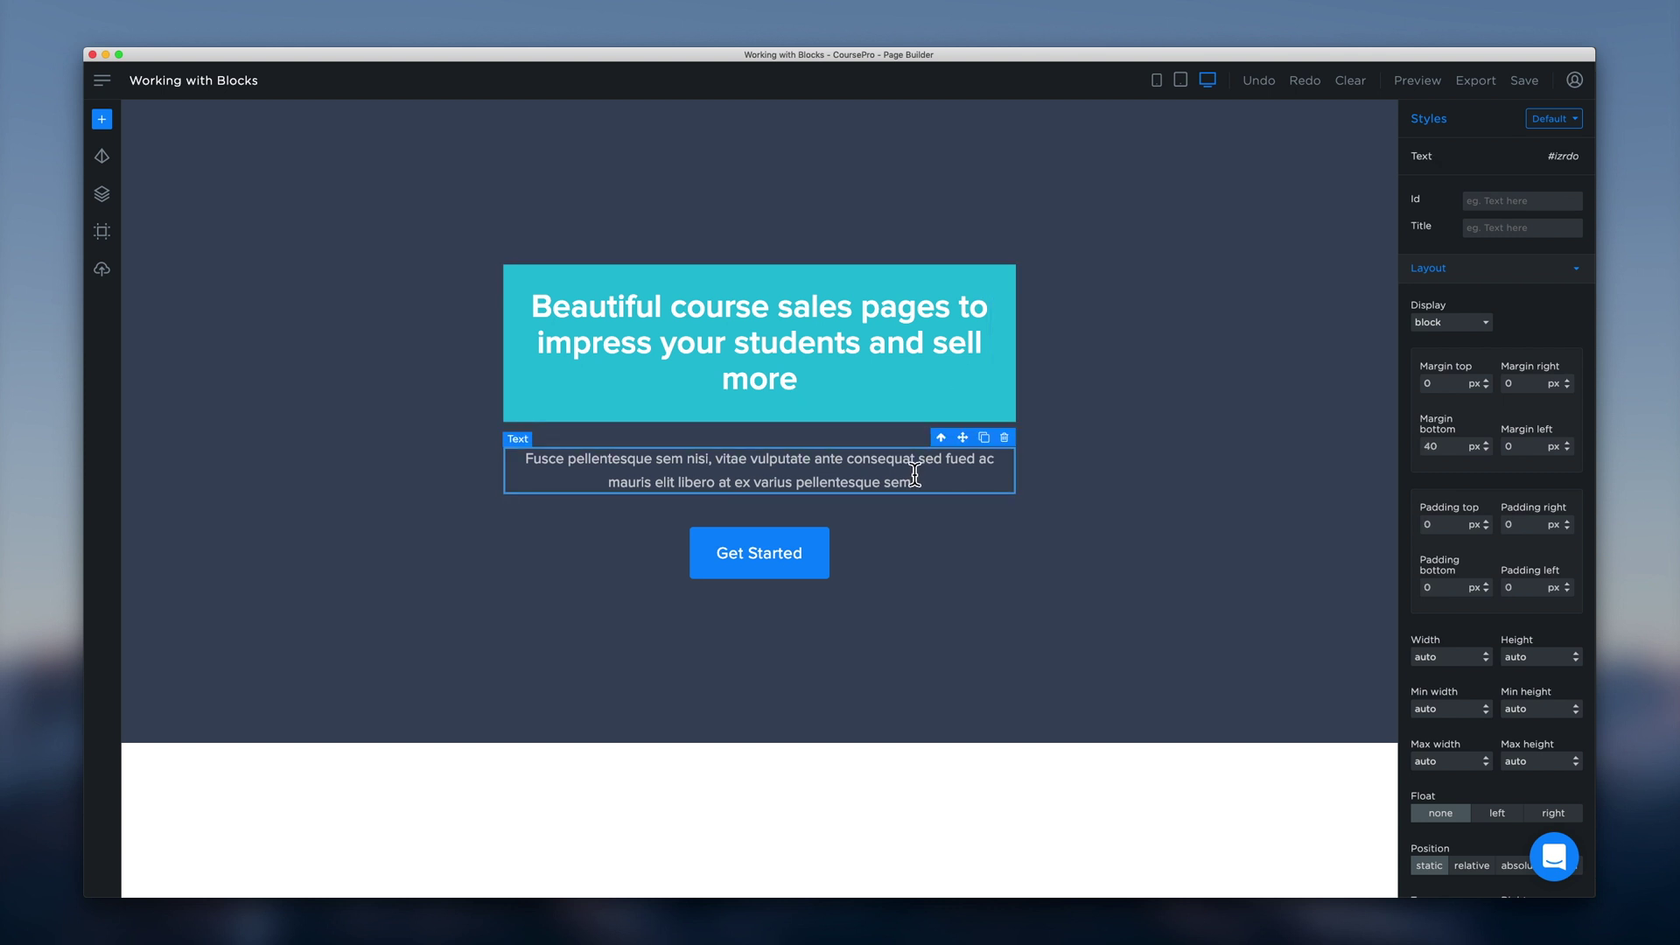
pyautogui.click(992, 442)
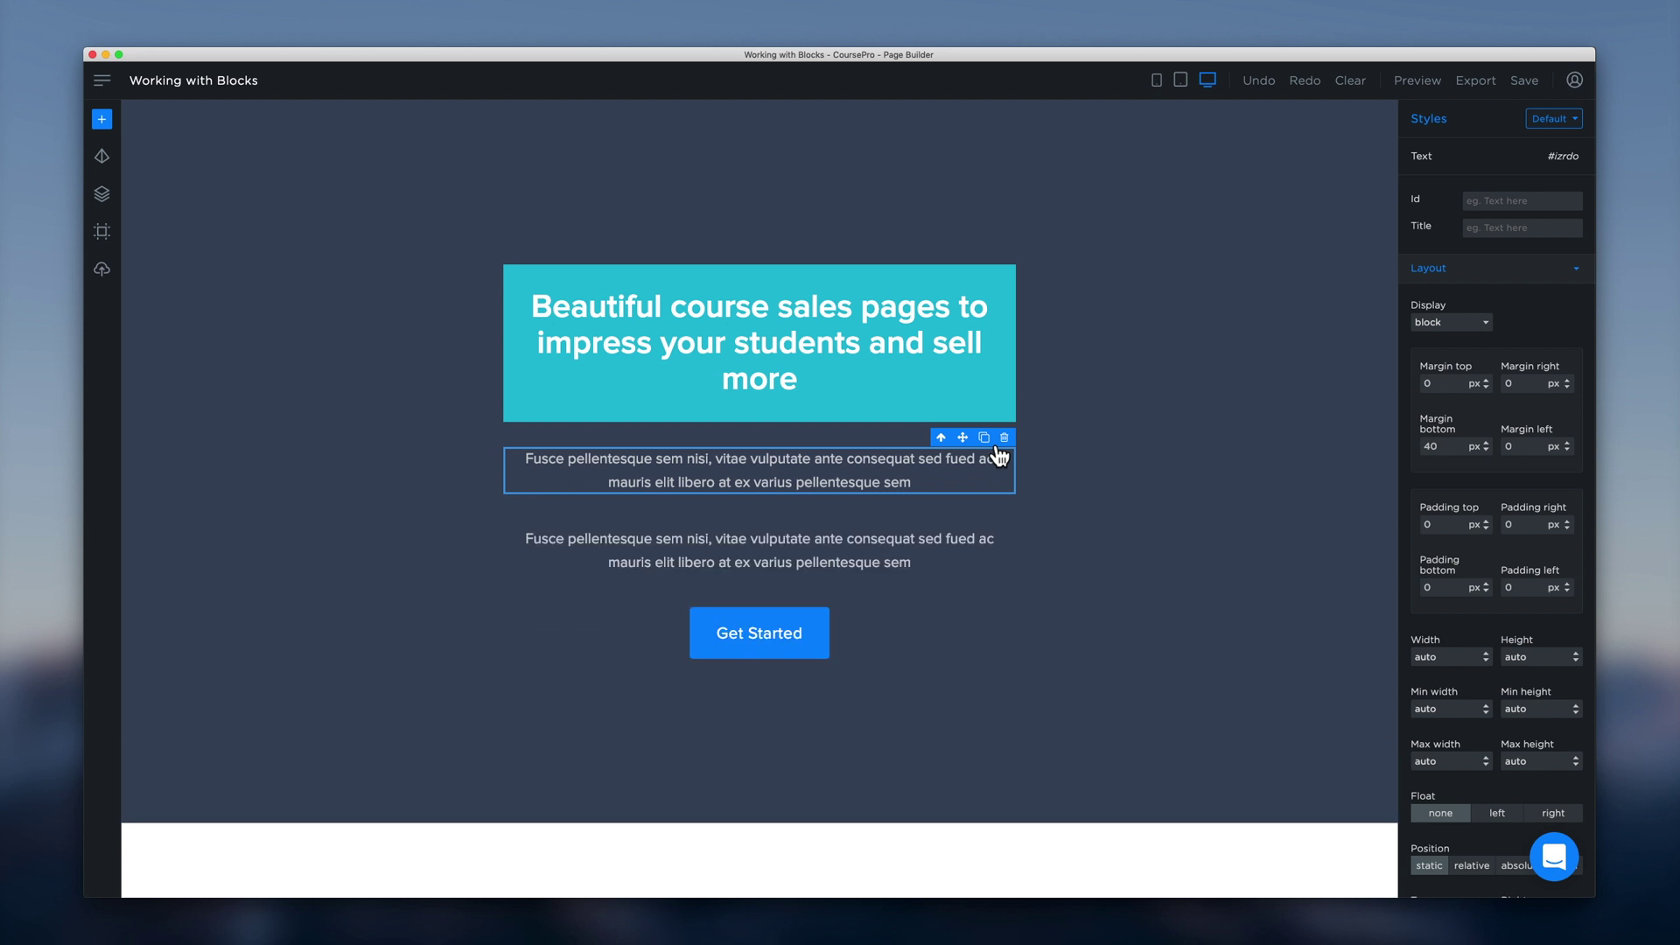
pyautogui.click(994, 444)
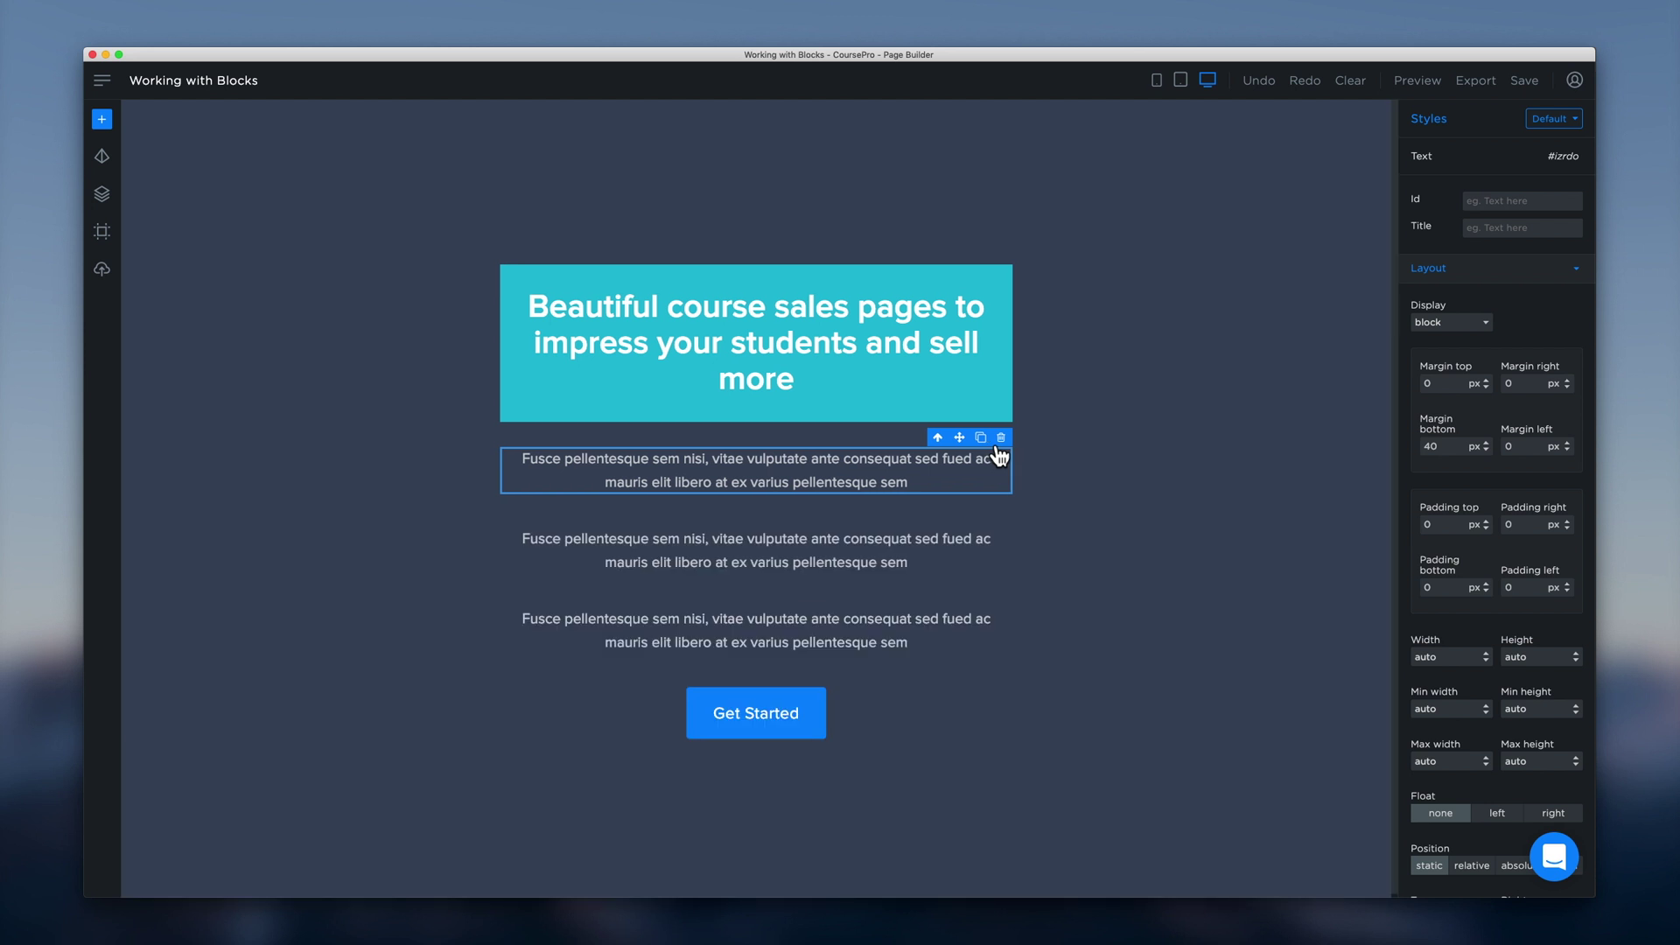
# Delete the two extra copies of the paragraph text above the Get Started button
pyautogui.click(947, 633)
pyautogui.click(1001, 598)
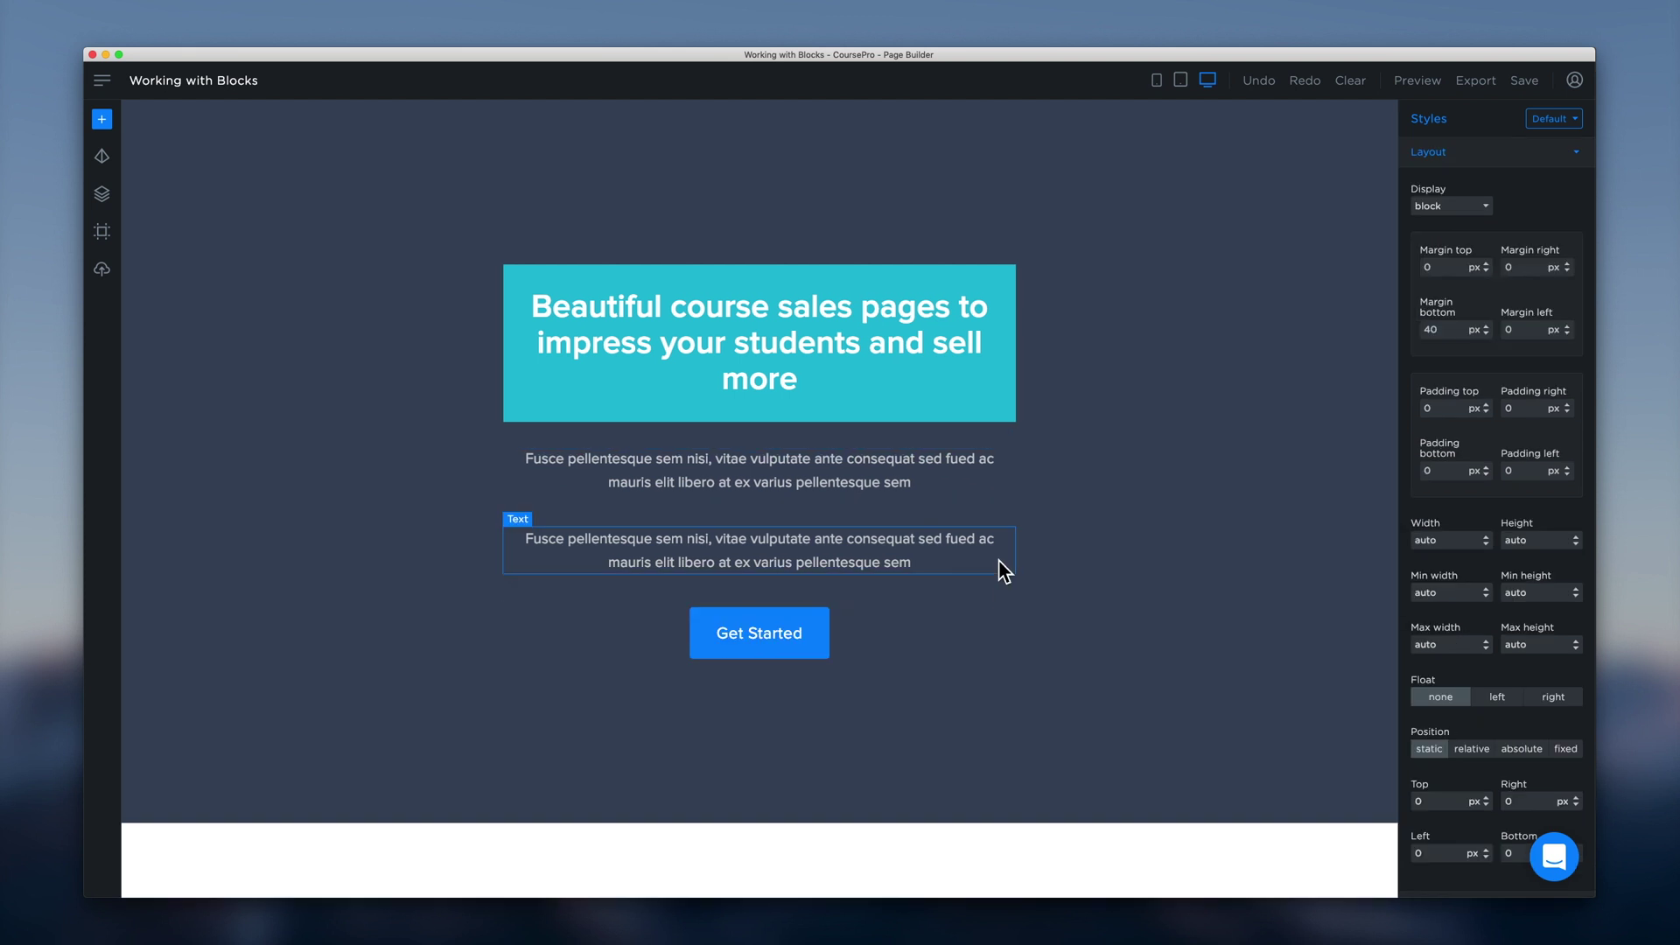
pyautogui.click(1001, 518)
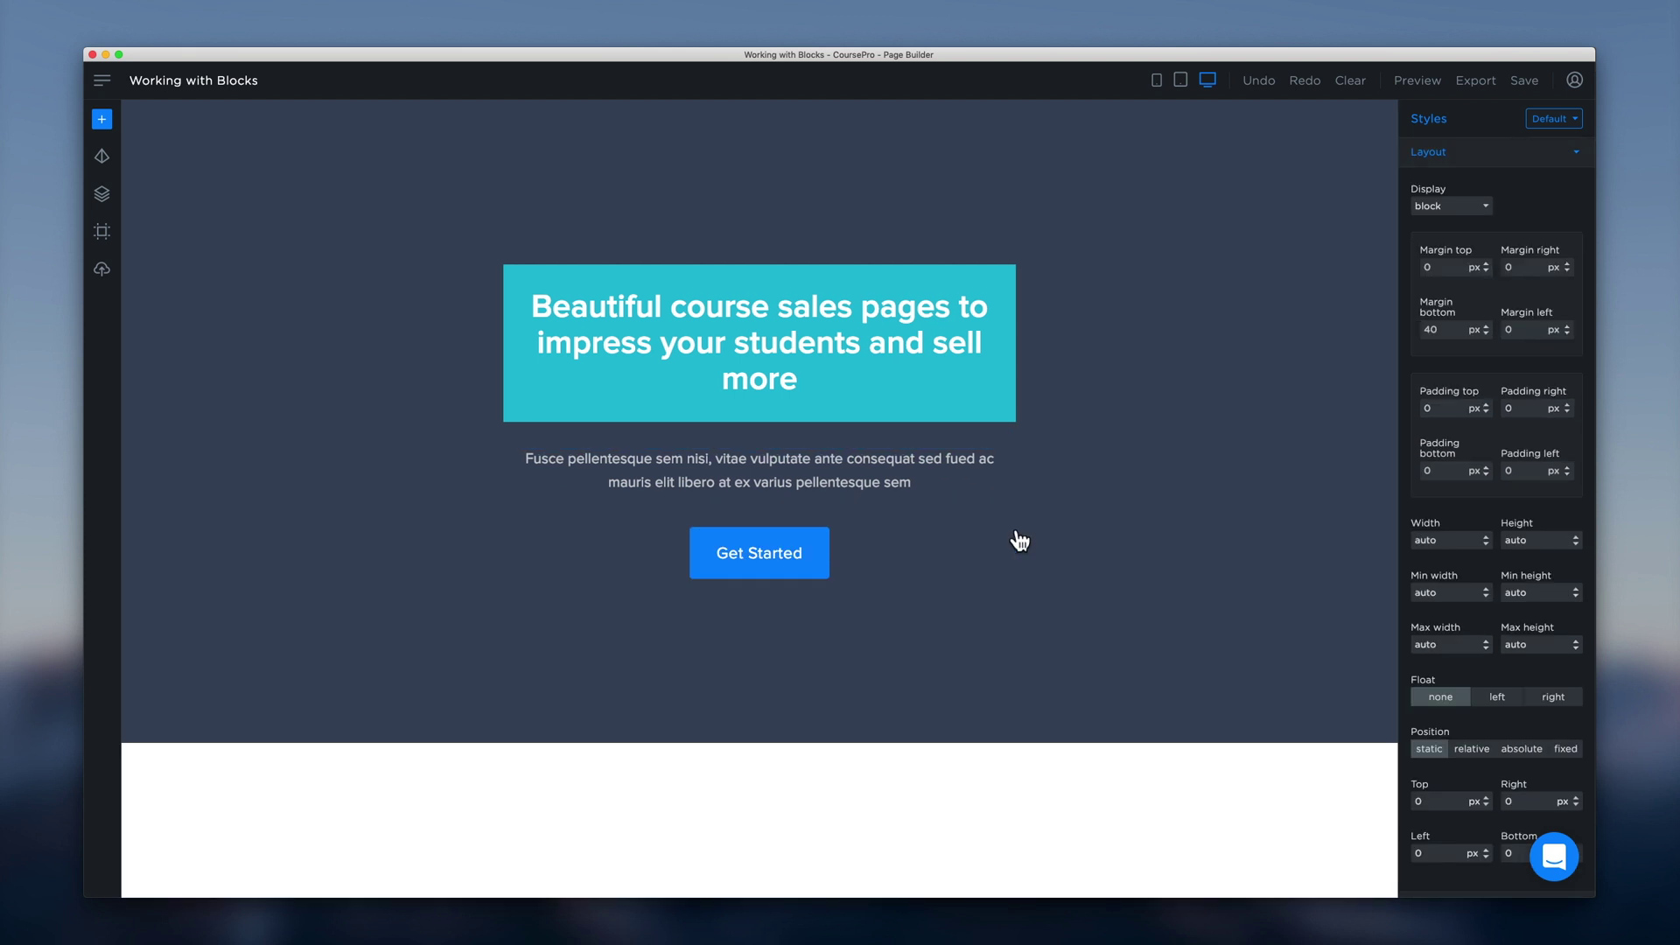
# Duplicate the Get Started button and set the first button's right margin to 30 px
pyautogui.click(821, 555)
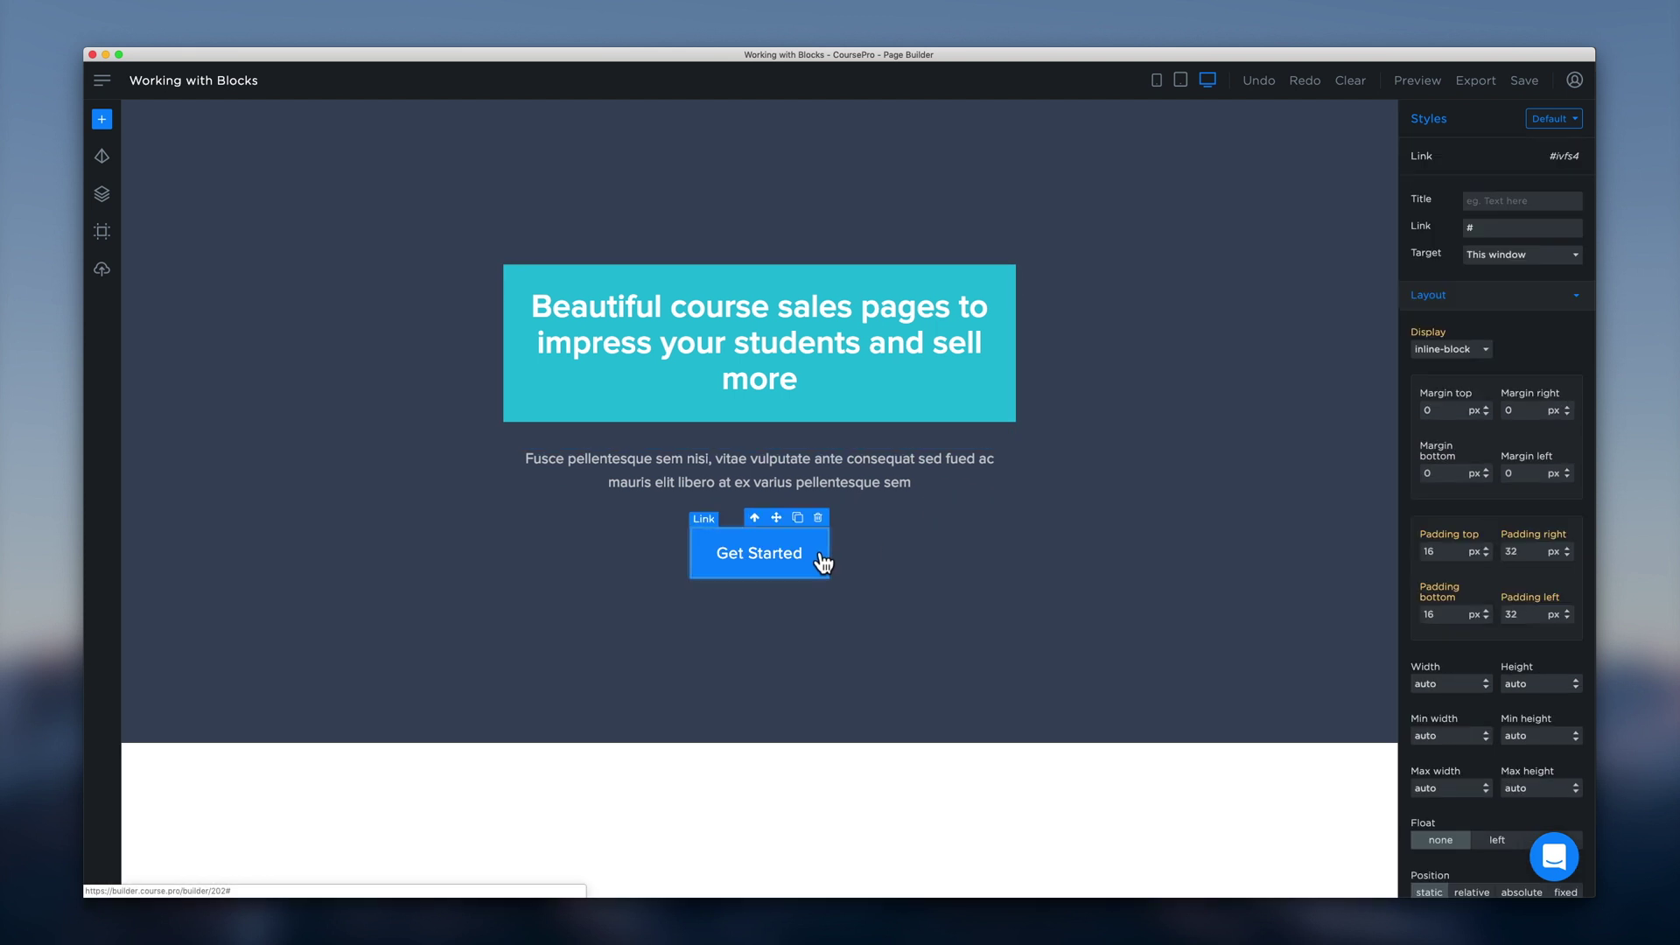
pyautogui.click(798, 520)
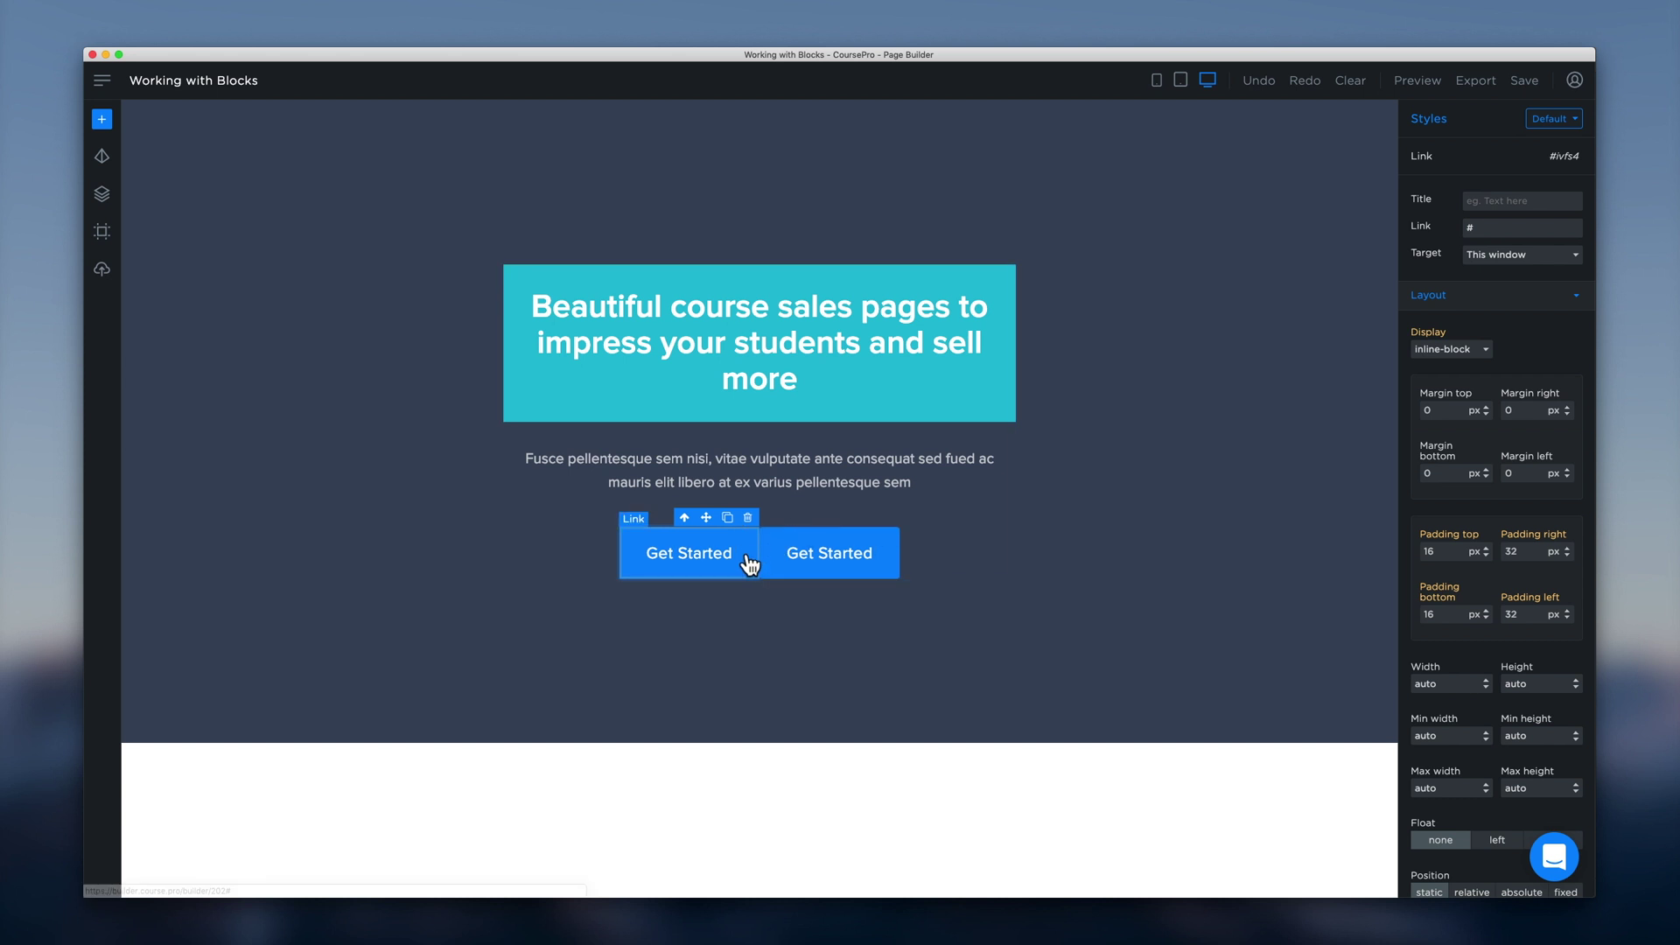
pyautogui.moveTo(1540, 411); pyautogui.dragTo(1464, 413)
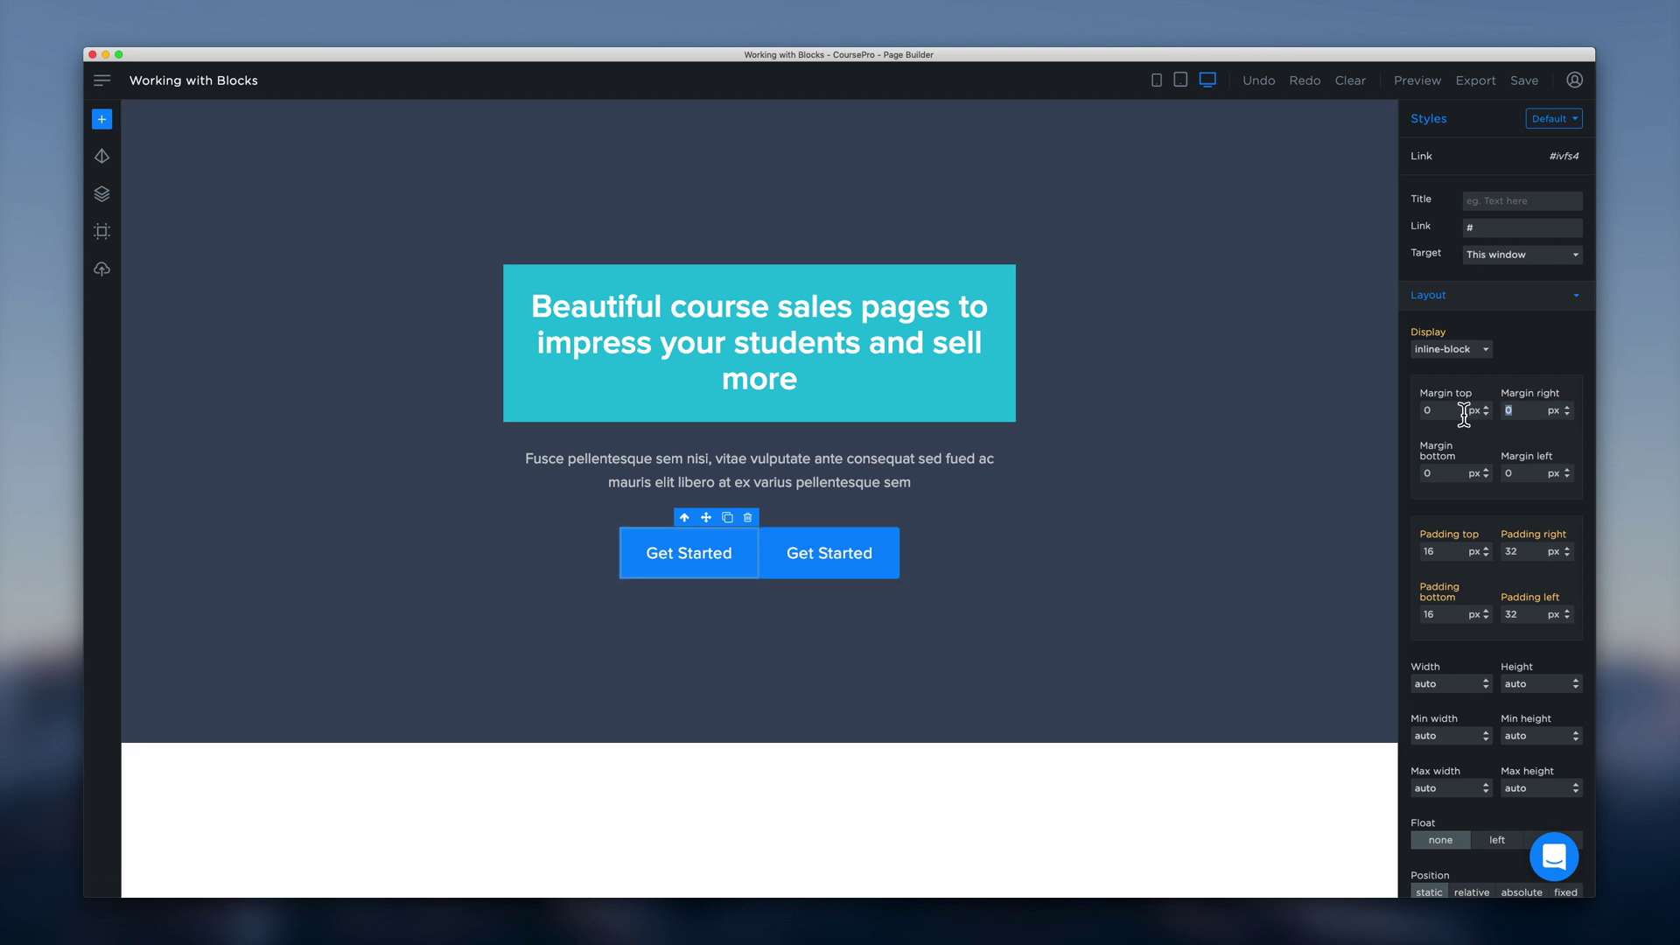
pyautogui.write('30')
pyautogui.press('Return')
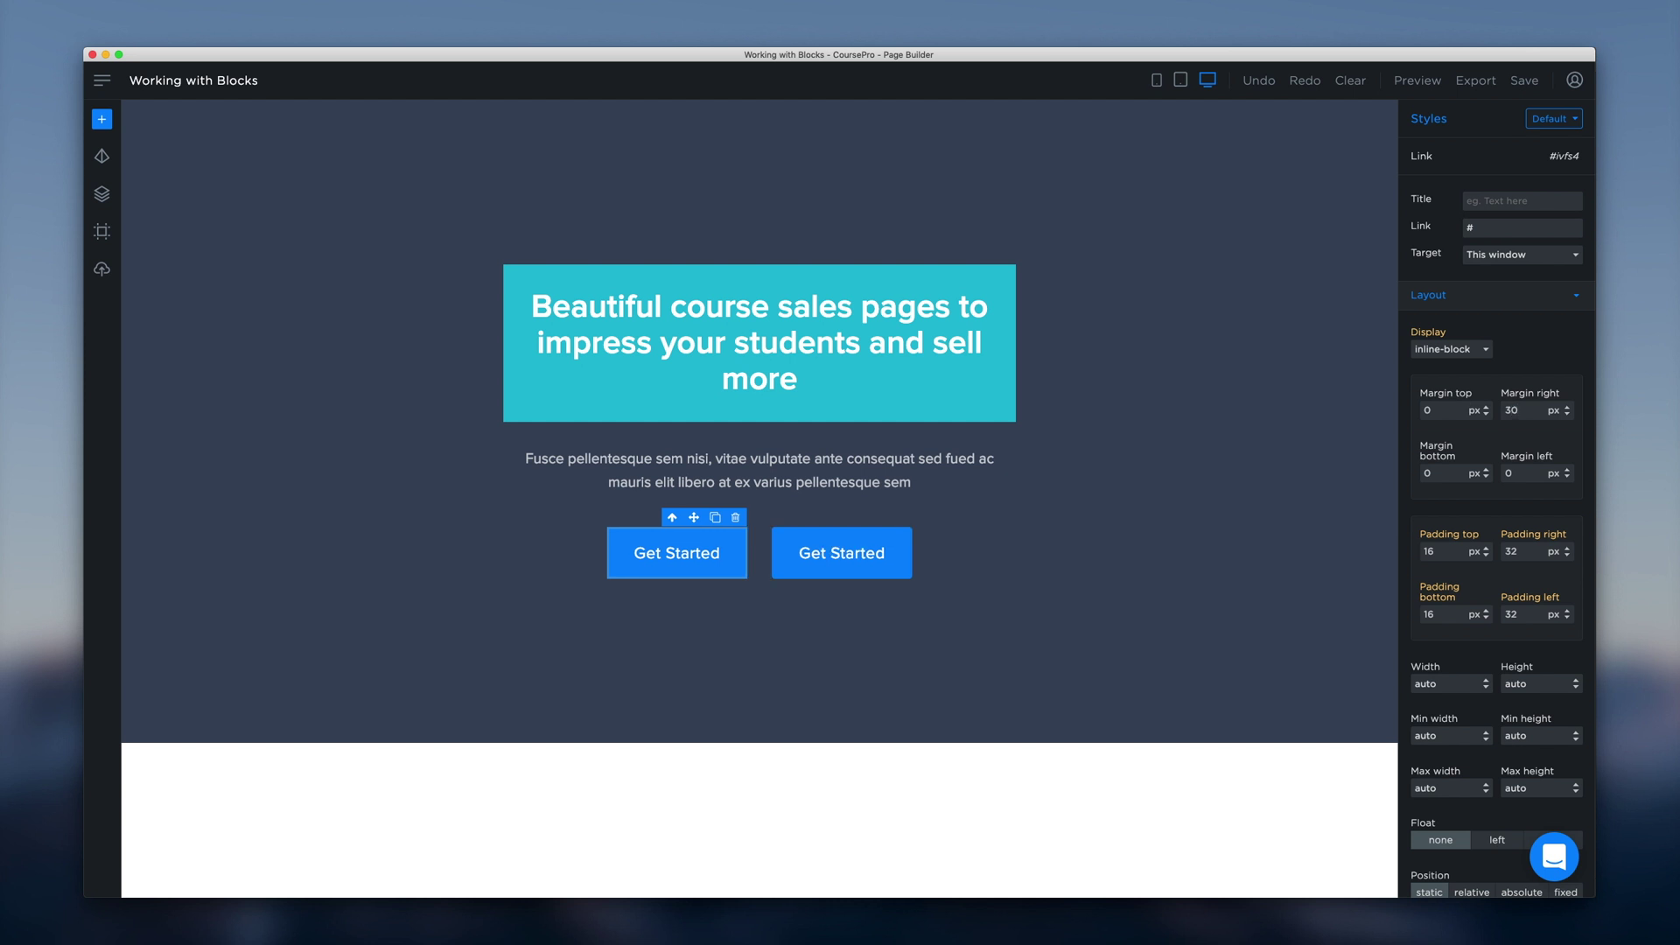
pyautogui.click(961, 613)
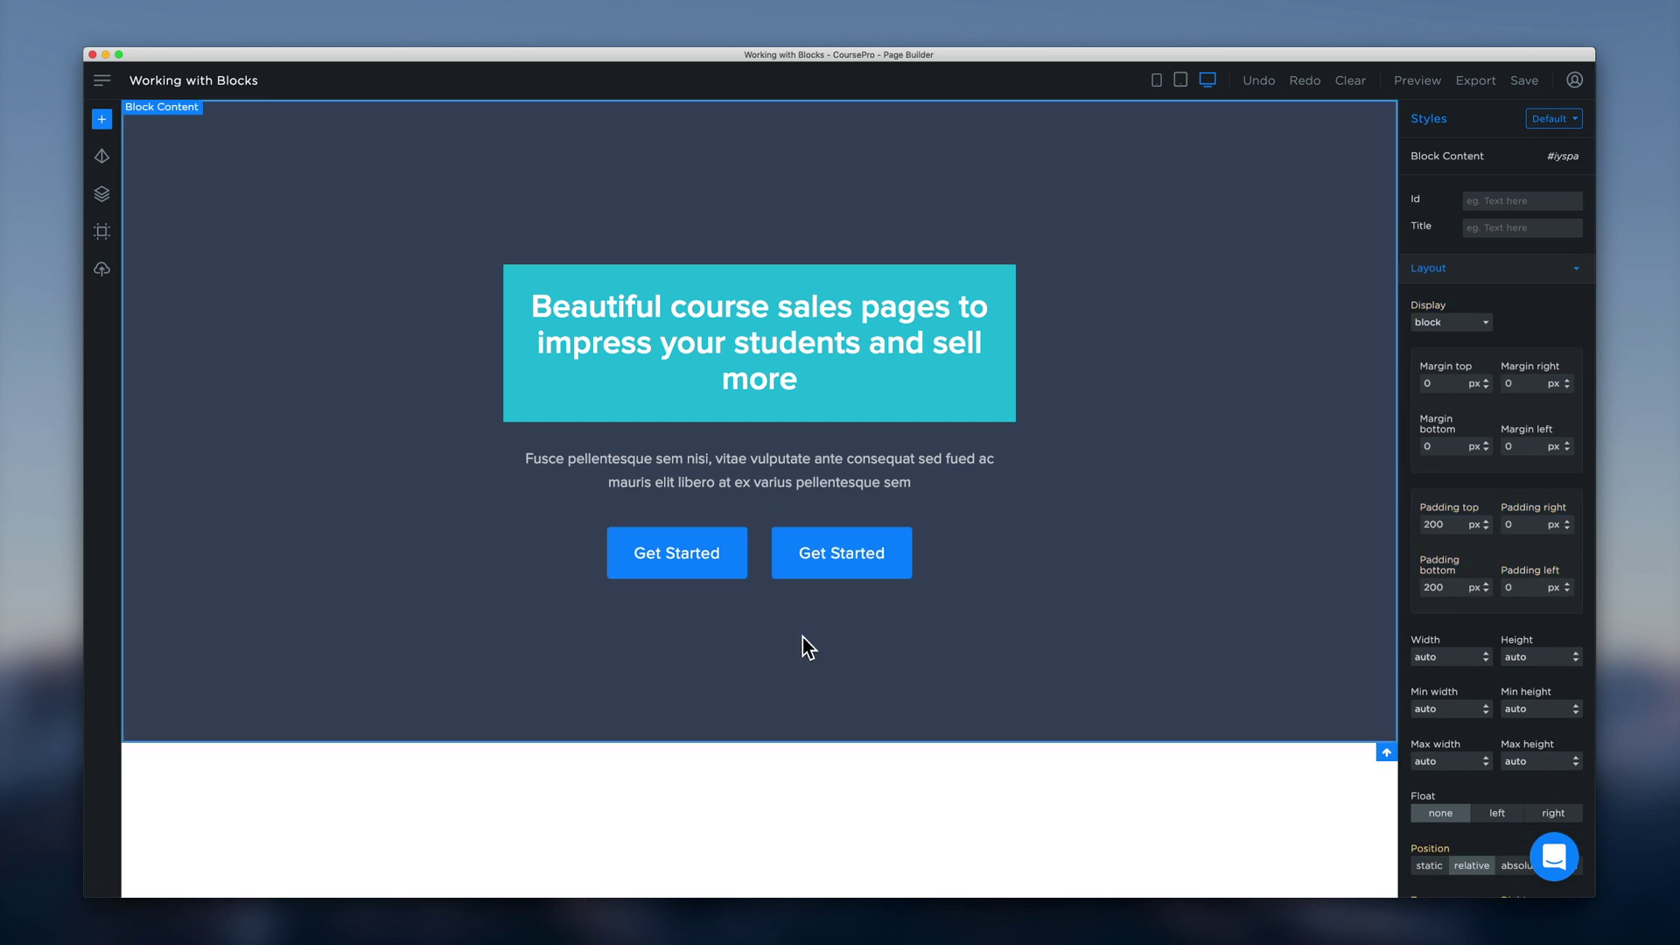
# Delete the second Get Started button beside the first one
pyautogui.click(824, 551)
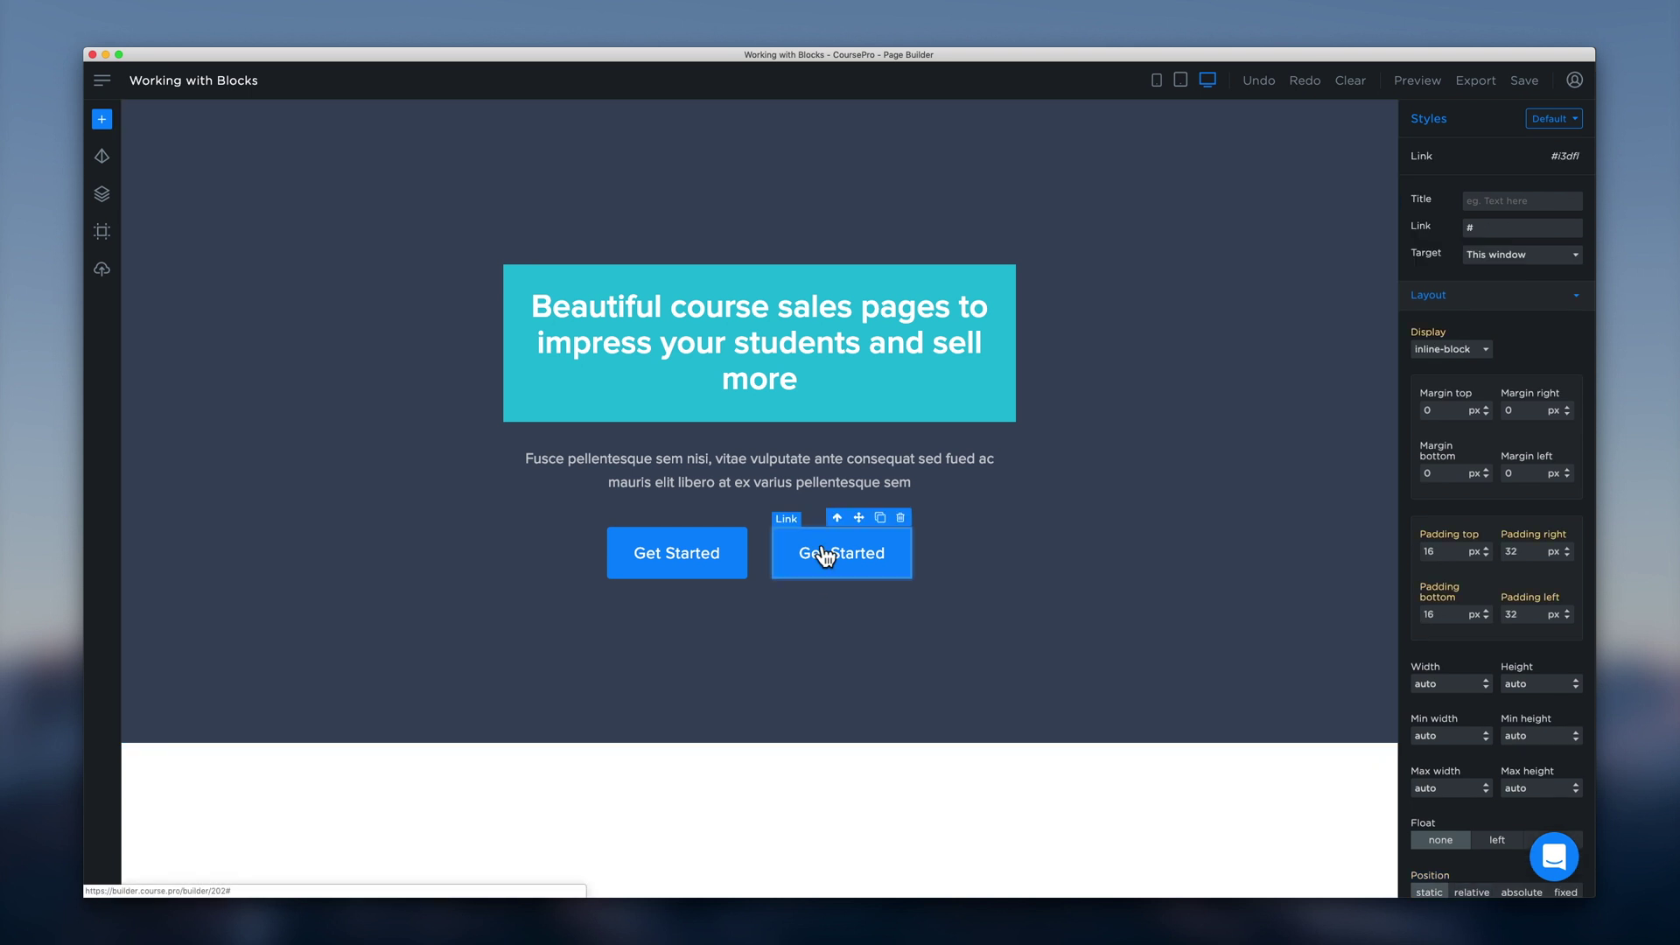
pyautogui.click(901, 519)
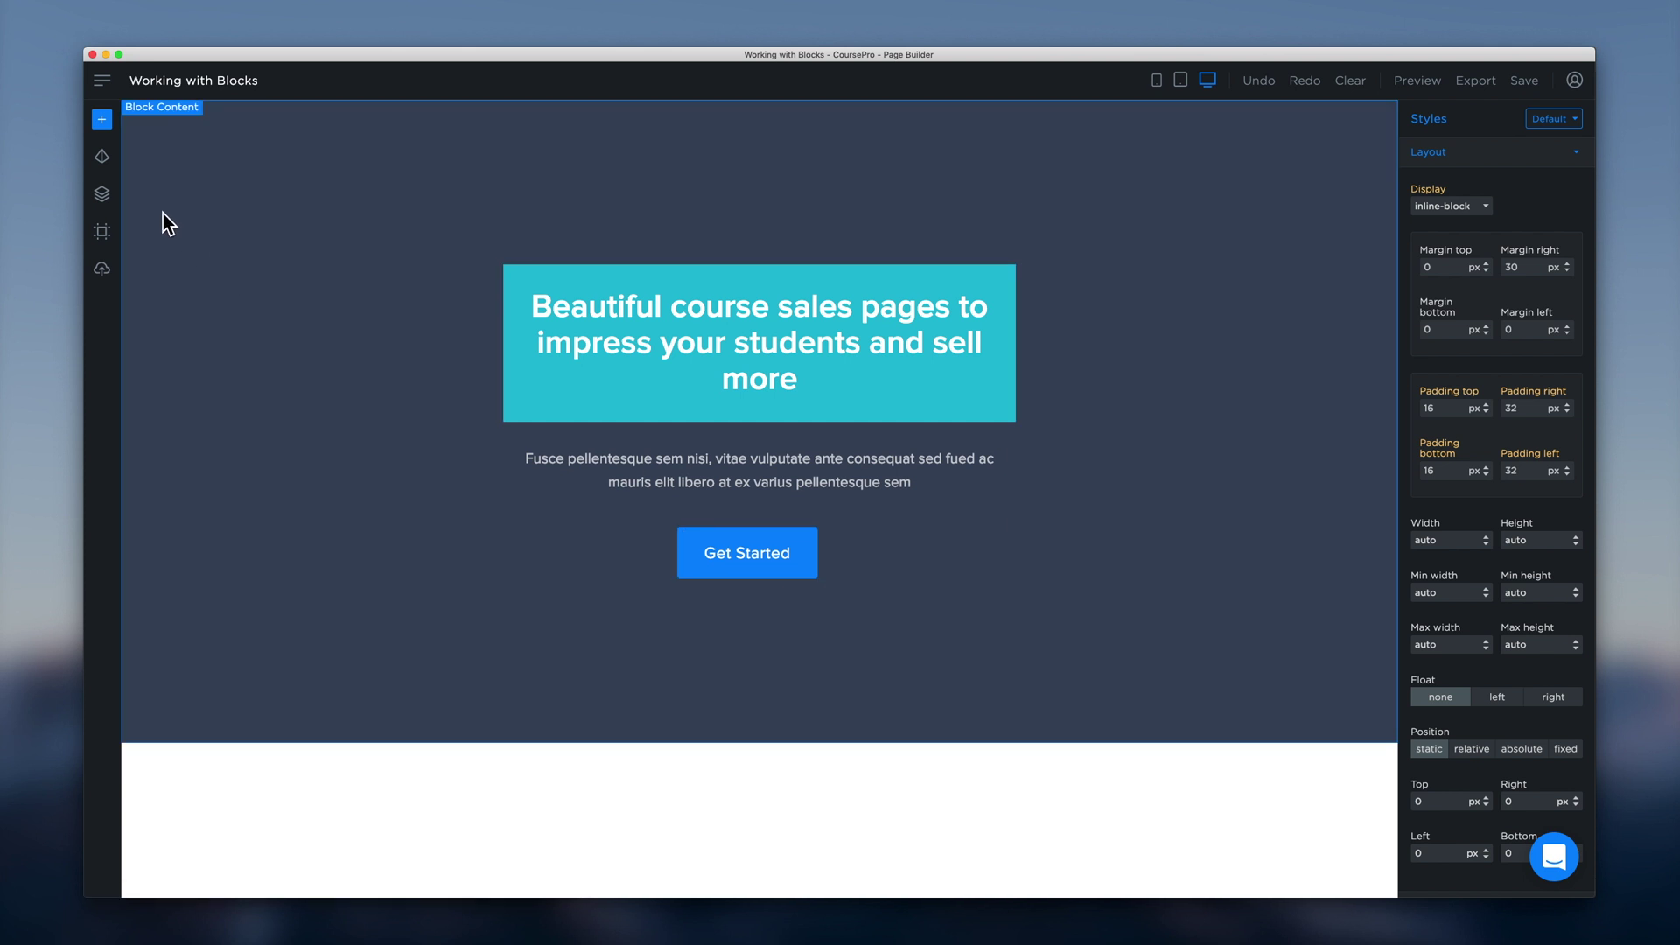
# Insert an image element between the teal heading box and the paragraph text
pyautogui.click(122, 172)
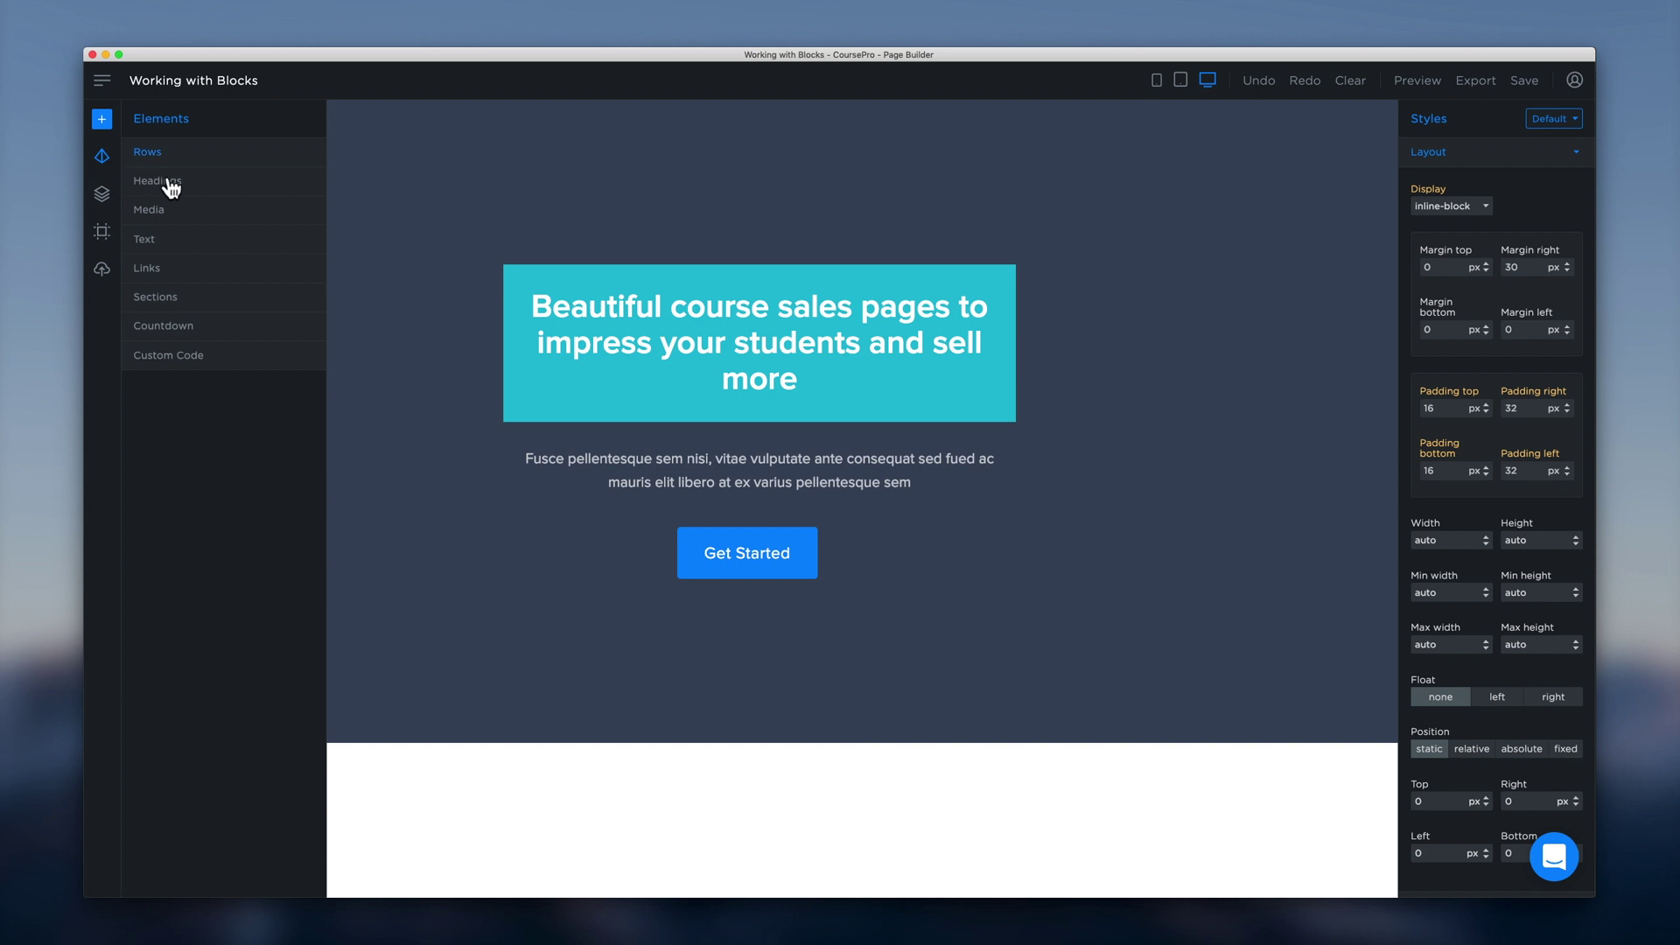
pyautogui.click(169, 181)
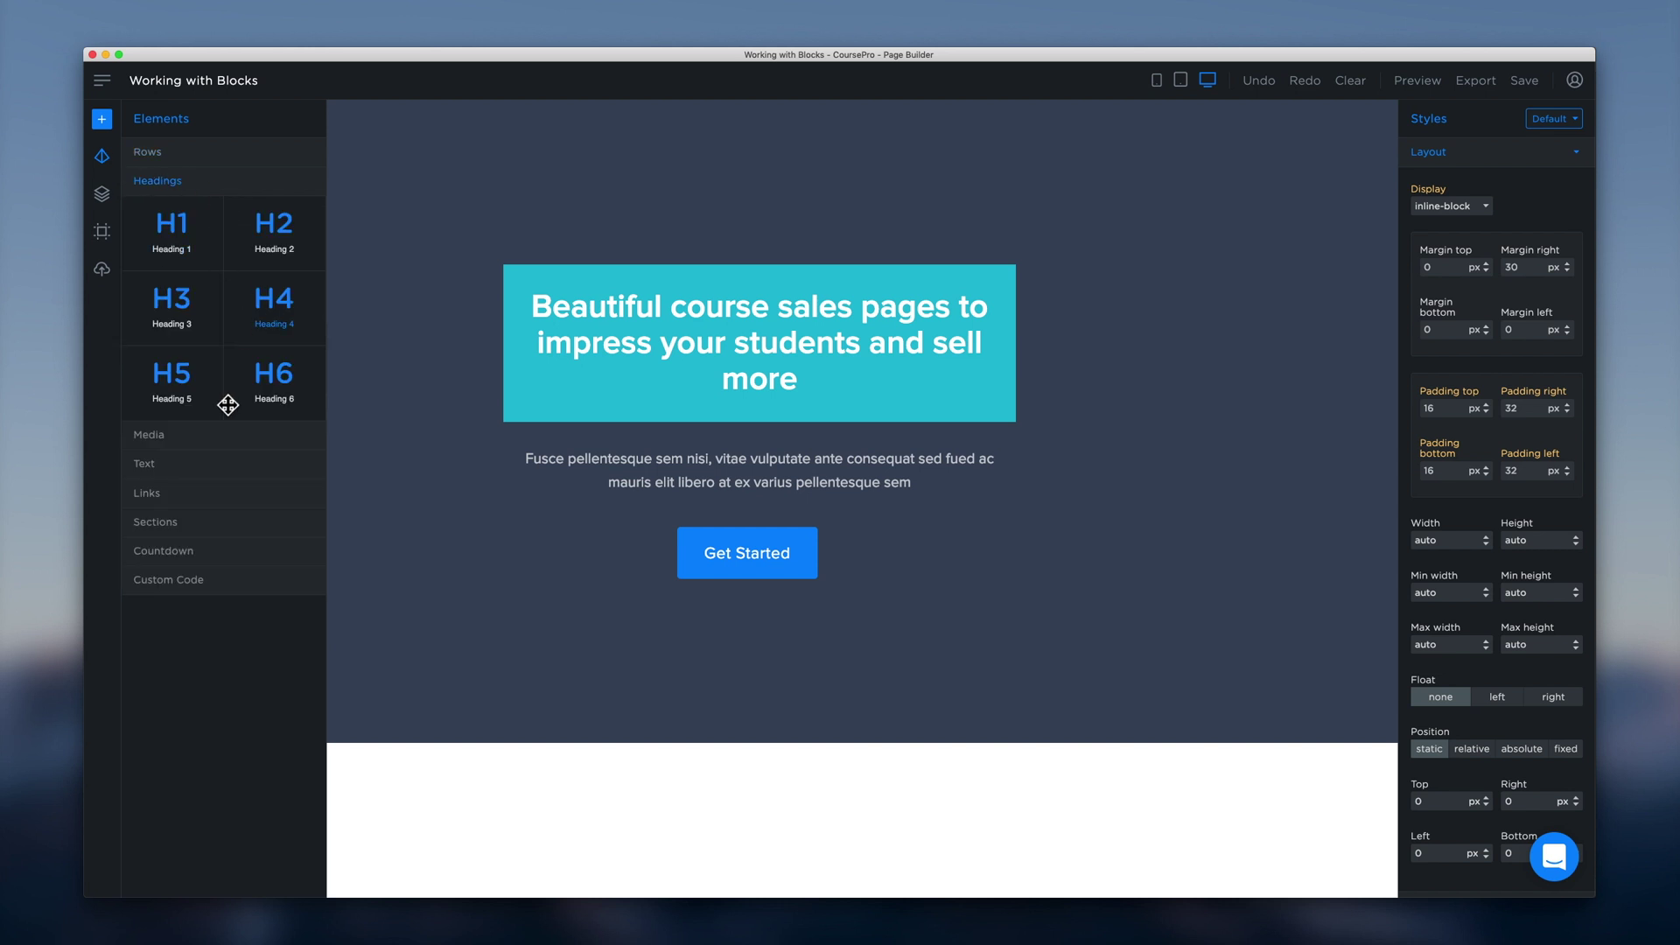
pyautogui.click(207, 438)
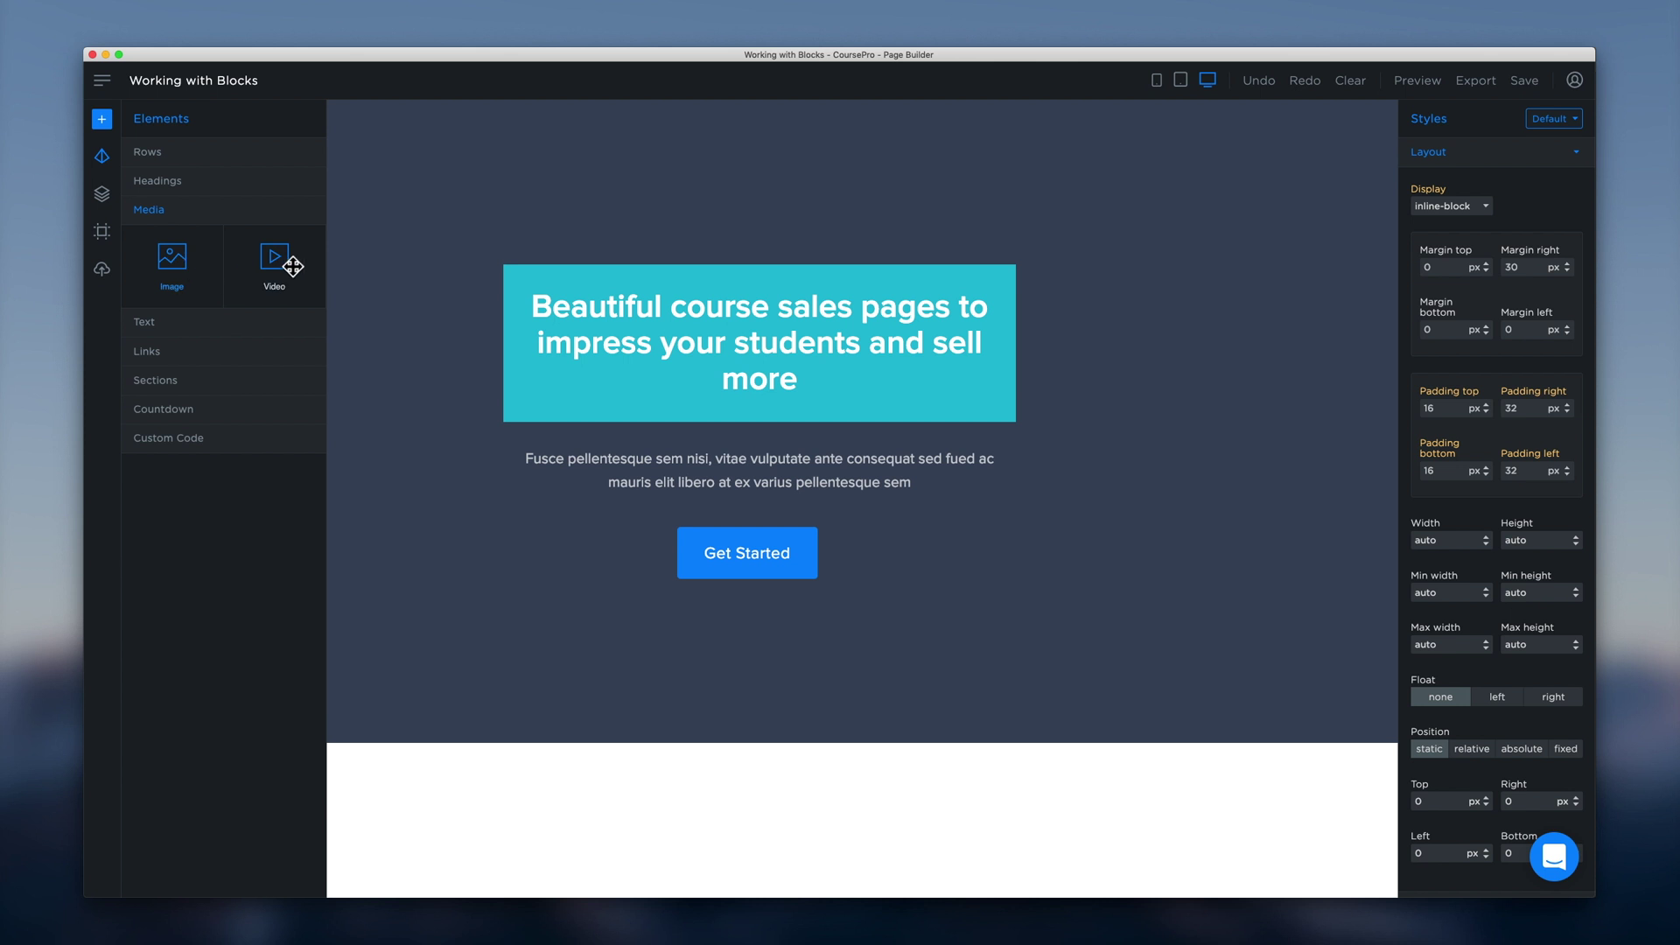
pyautogui.click(190, 326)
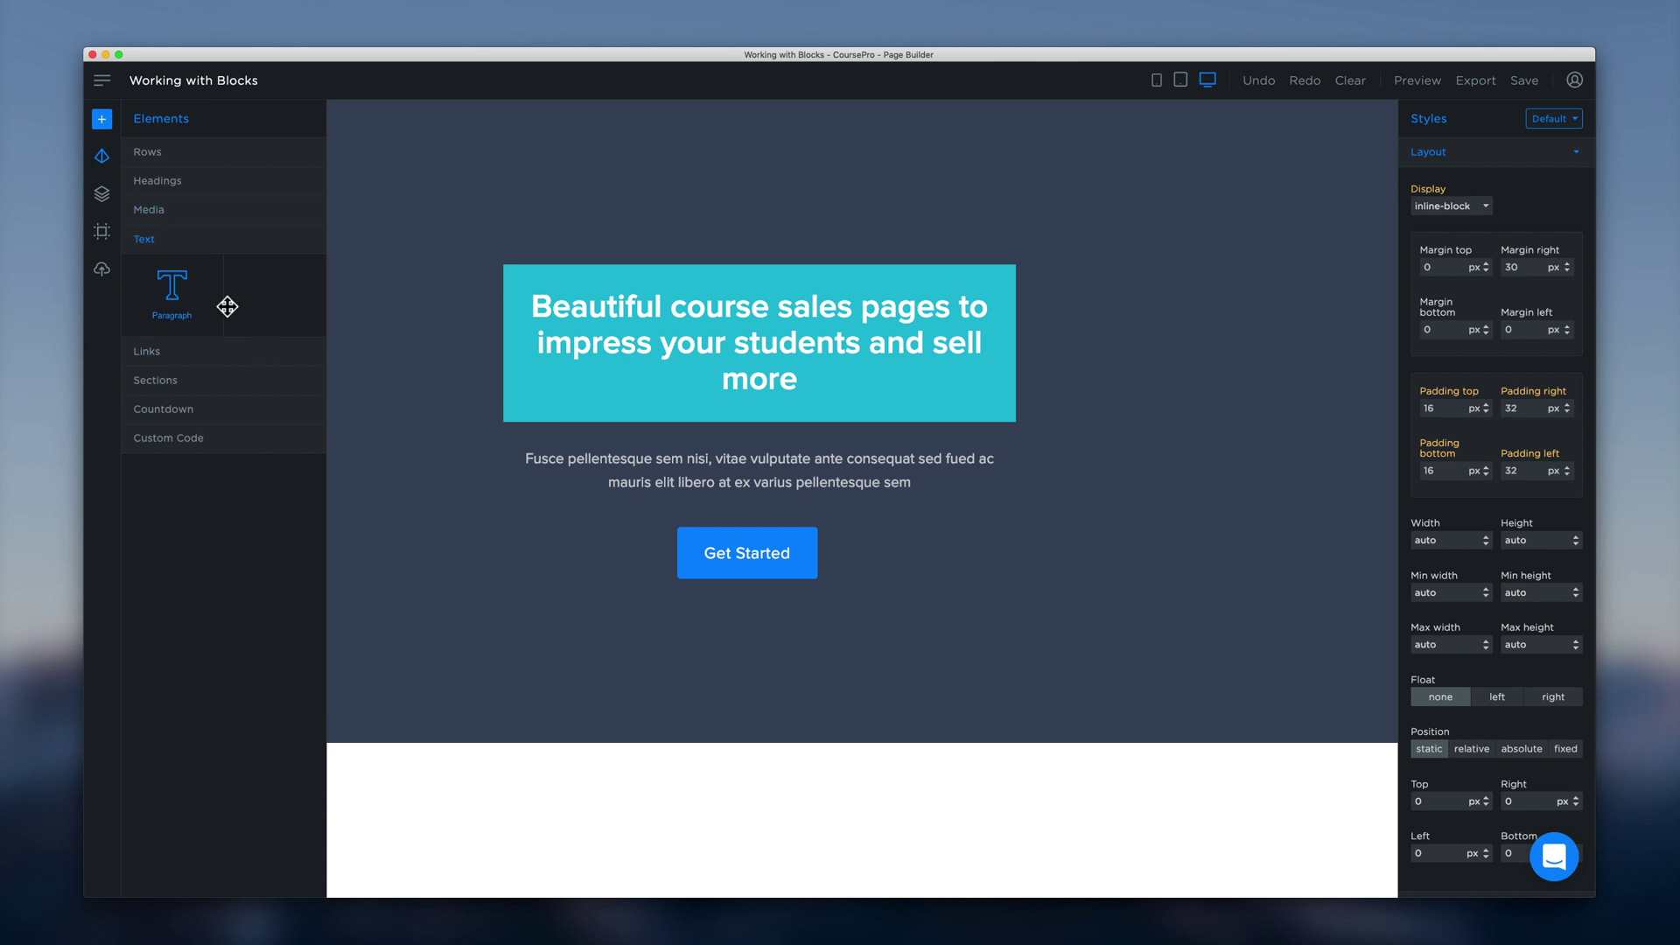
pyautogui.click(206, 211)
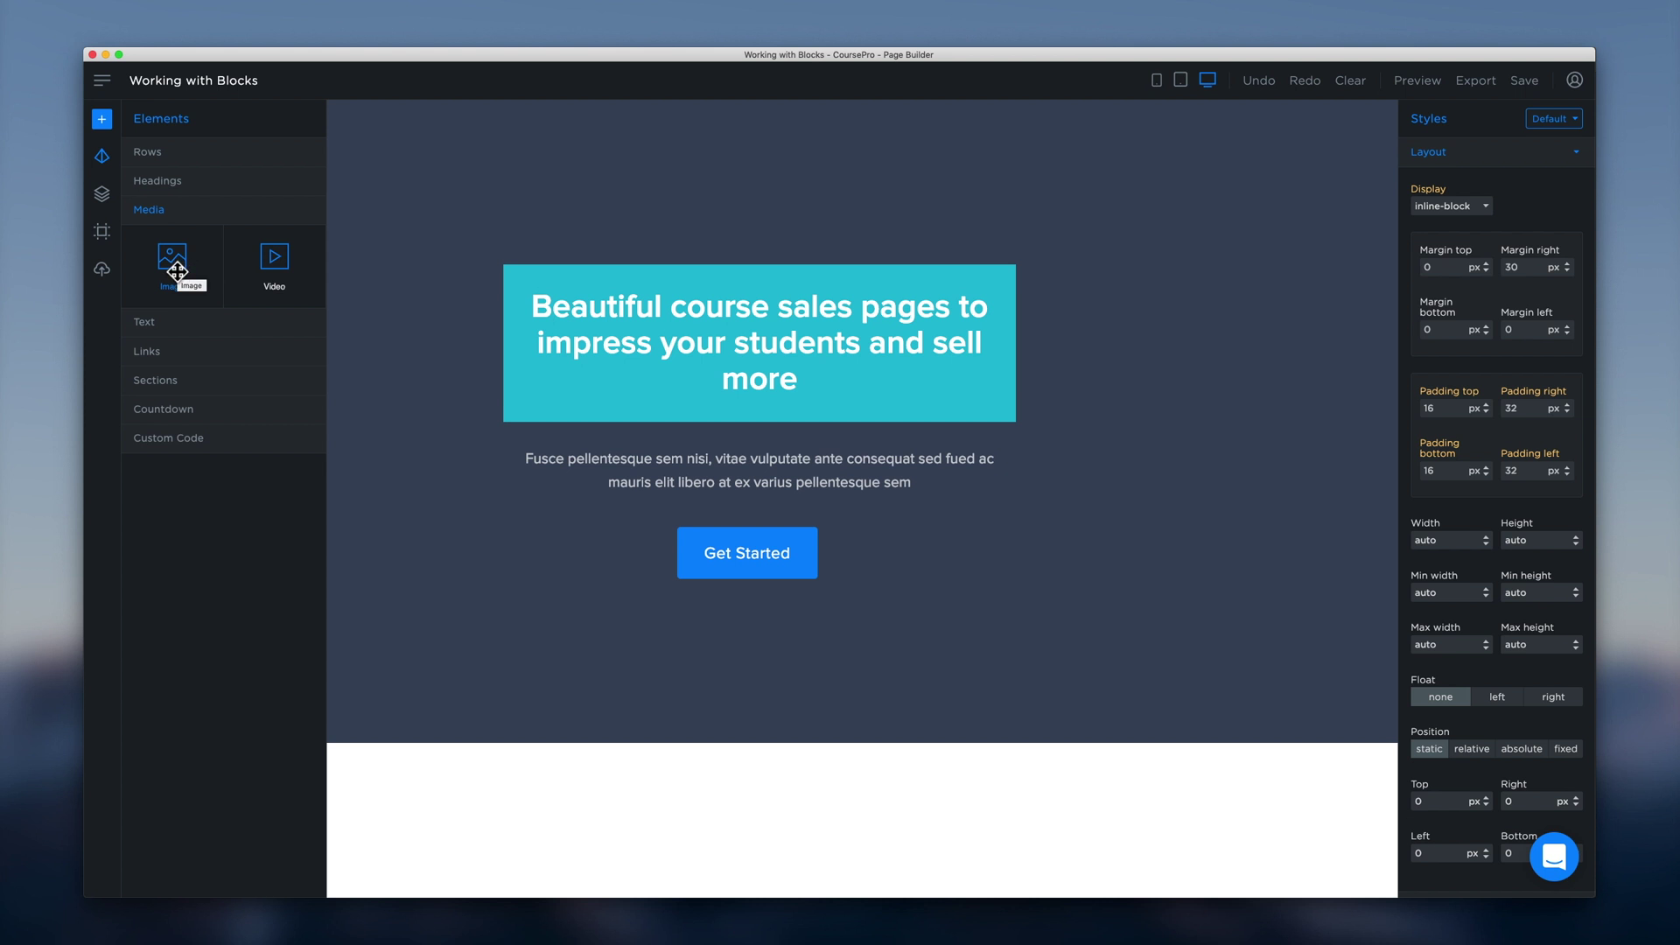
pyautogui.moveTo(174, 271); pyautogui.dragTo(742, 455)
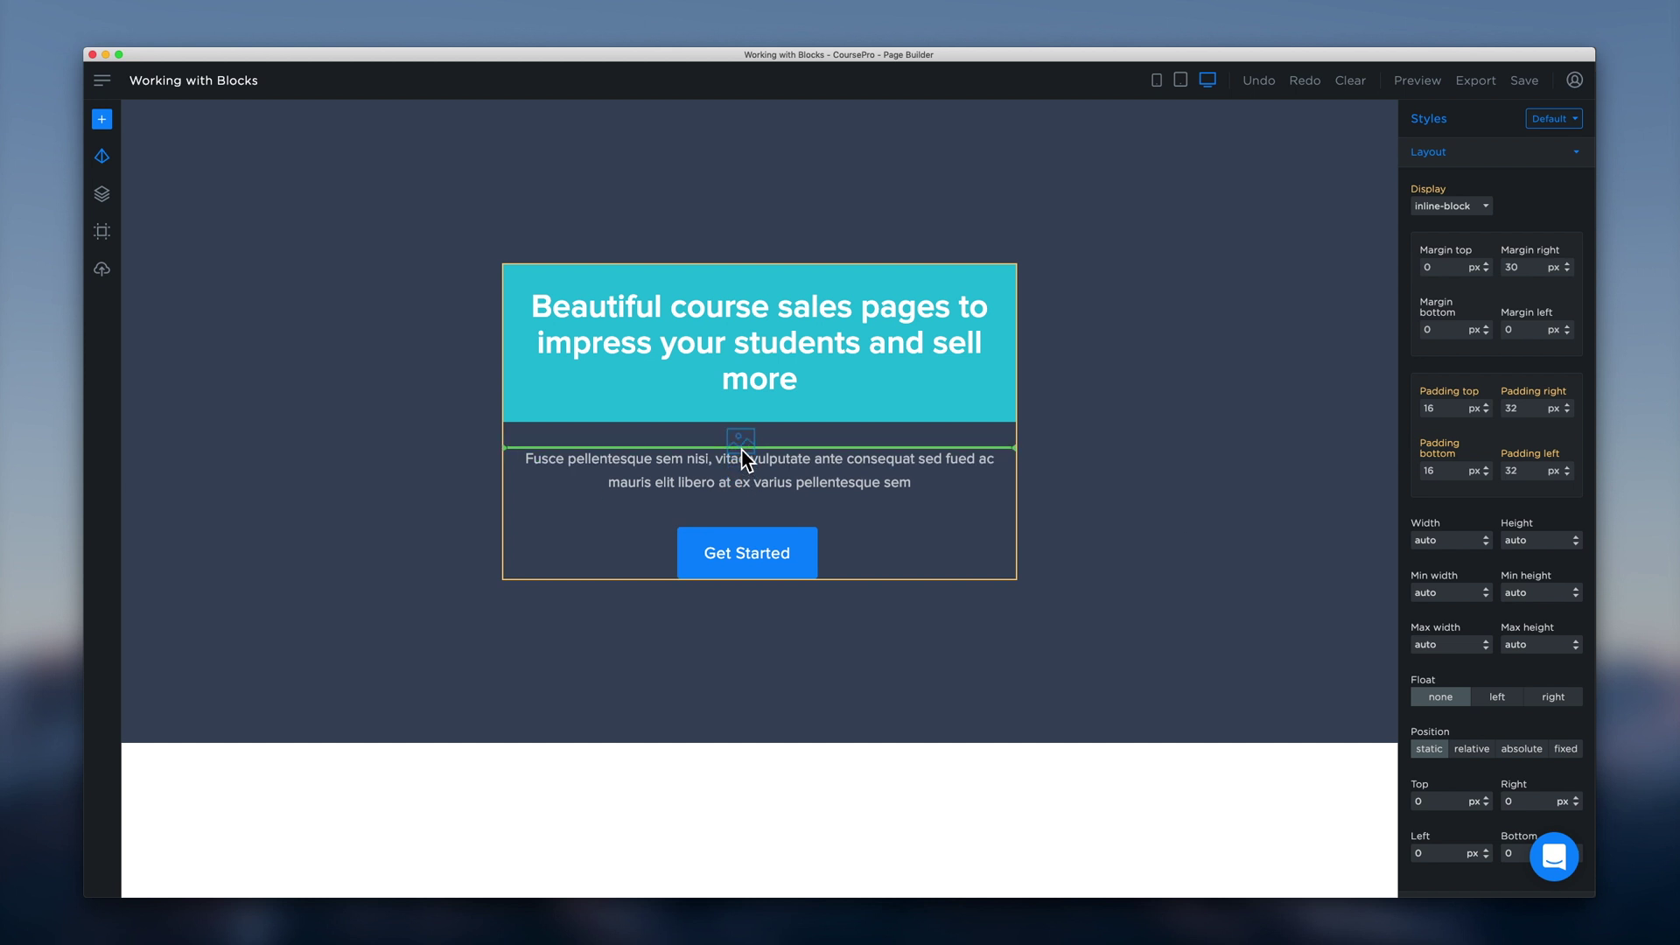
pyautogui.moveTo(742, 449); pyautogui.dragTo(743, 446)
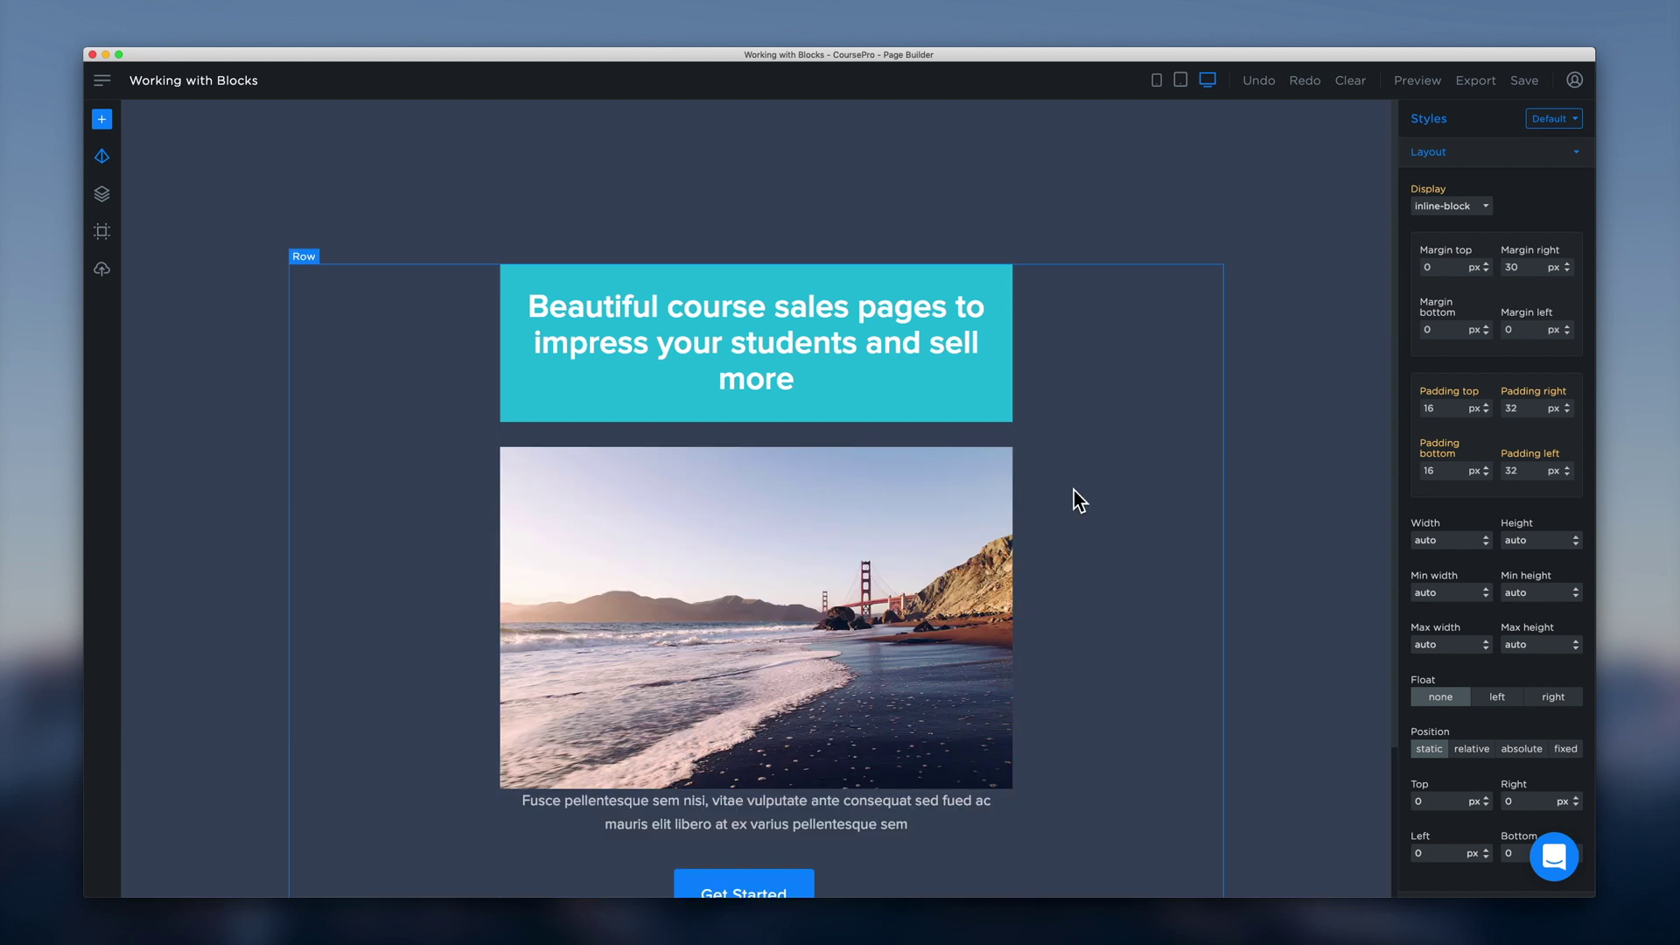
pyautogui.scroll(-2, 1074, 490)
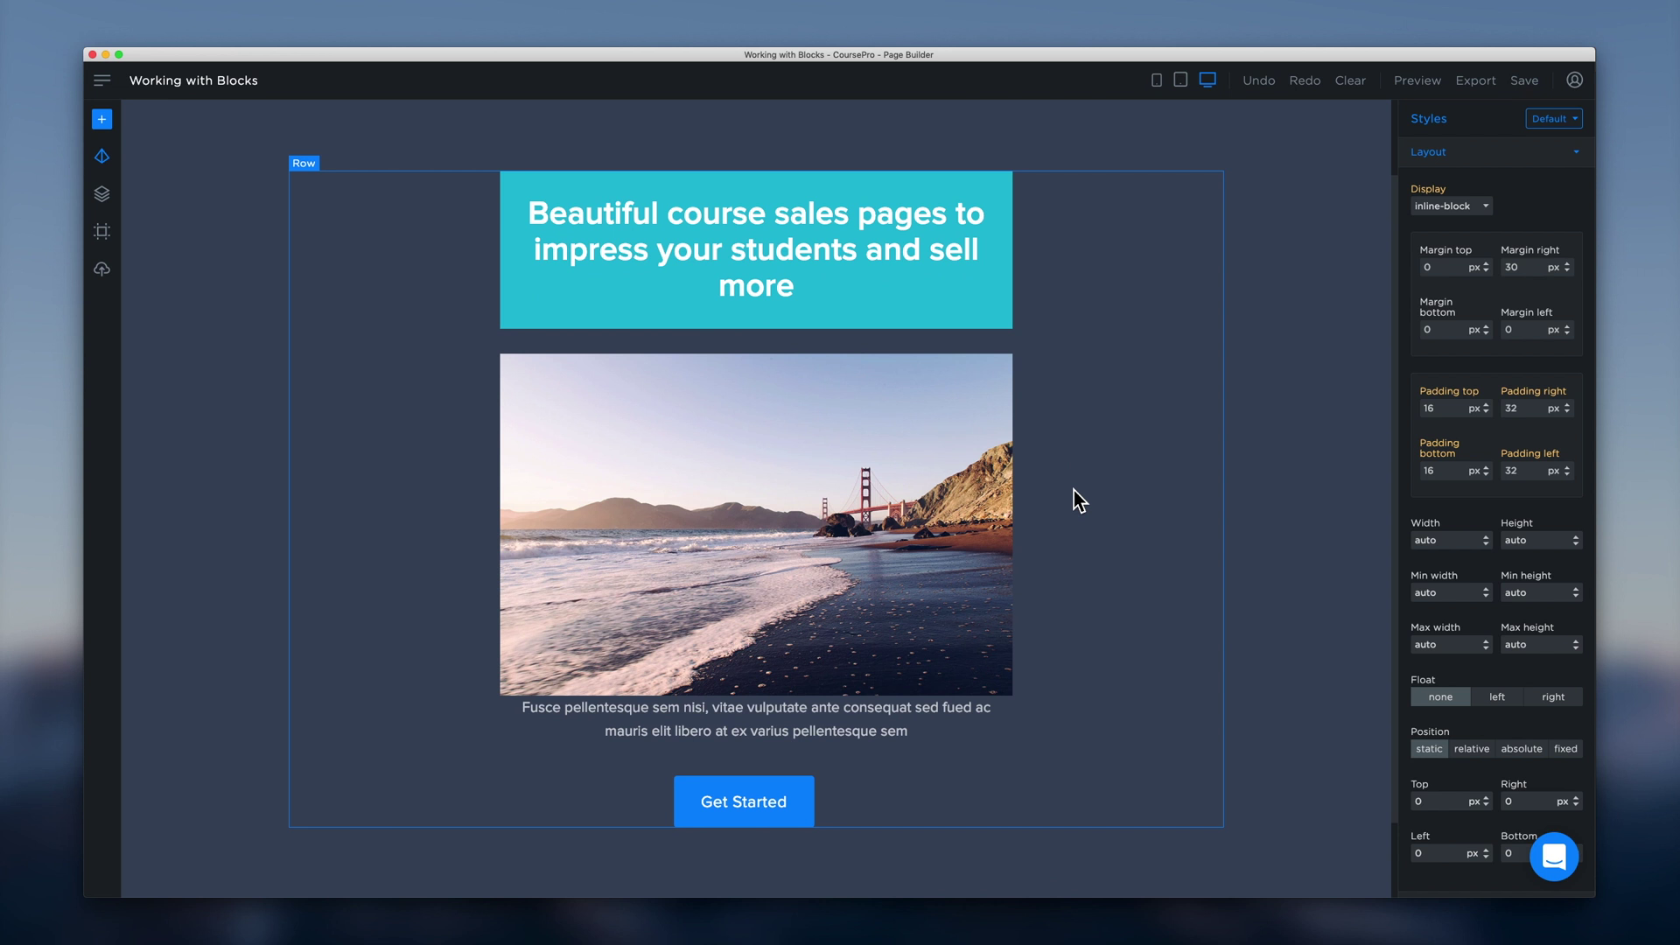
pyautogui.scroll(1, 1073, 490)
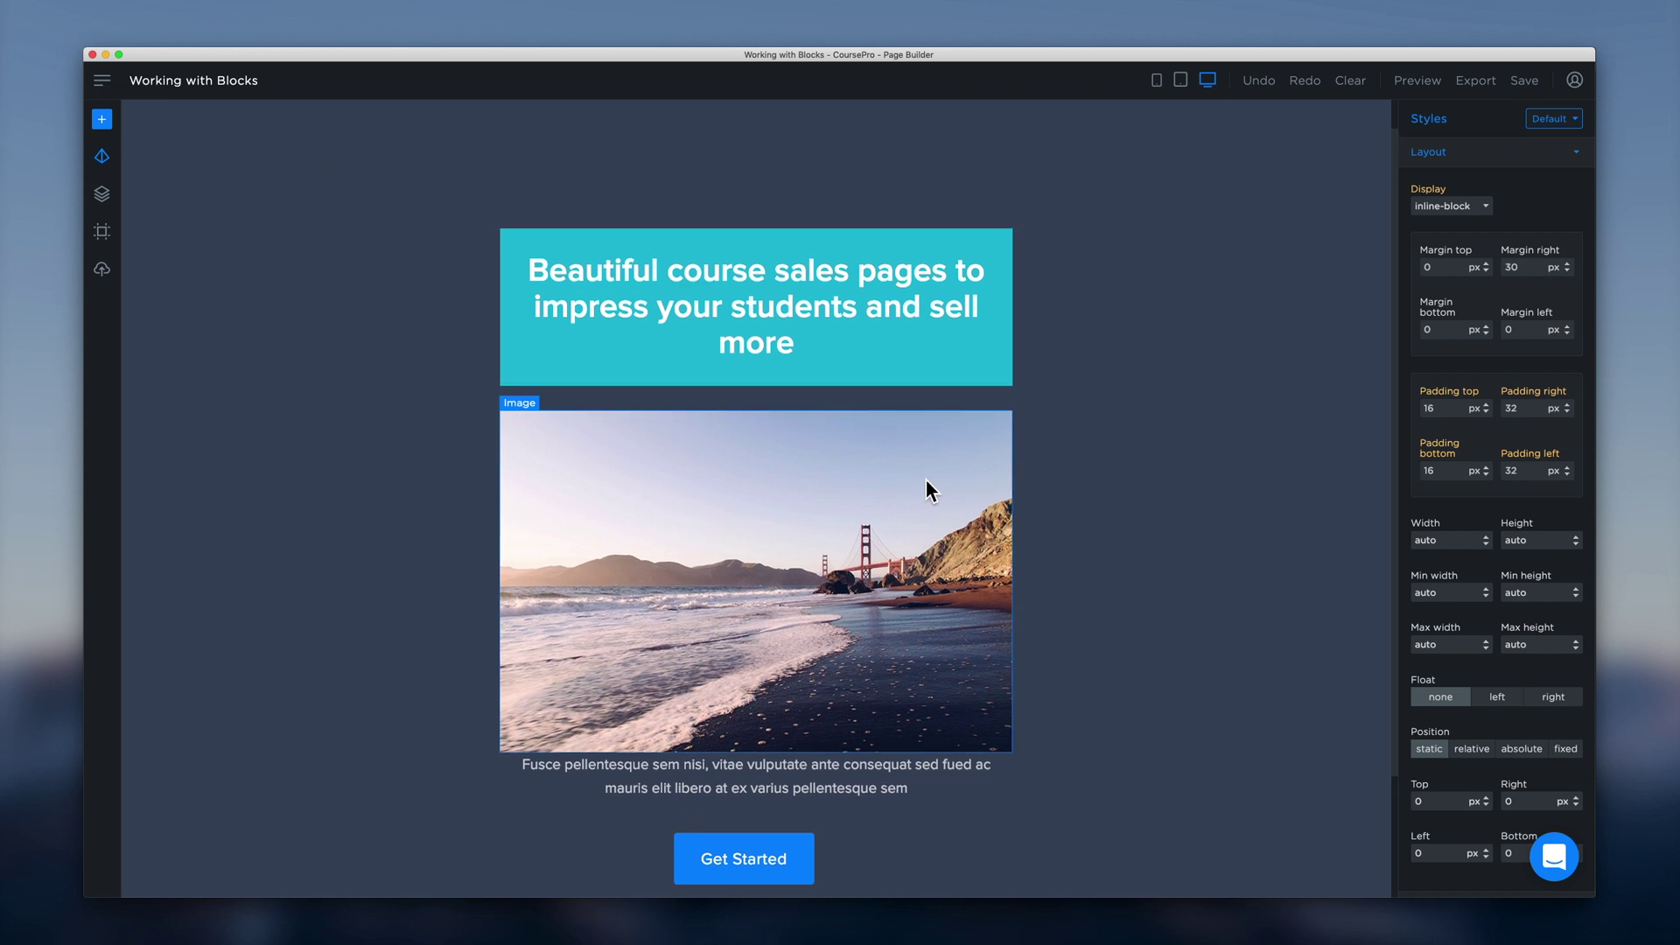
# Replace the placeholder image with the Unsplash photo of a black pug in a denim jacket, searching for "dog"
pyautogui.doubleClick(774, 479)
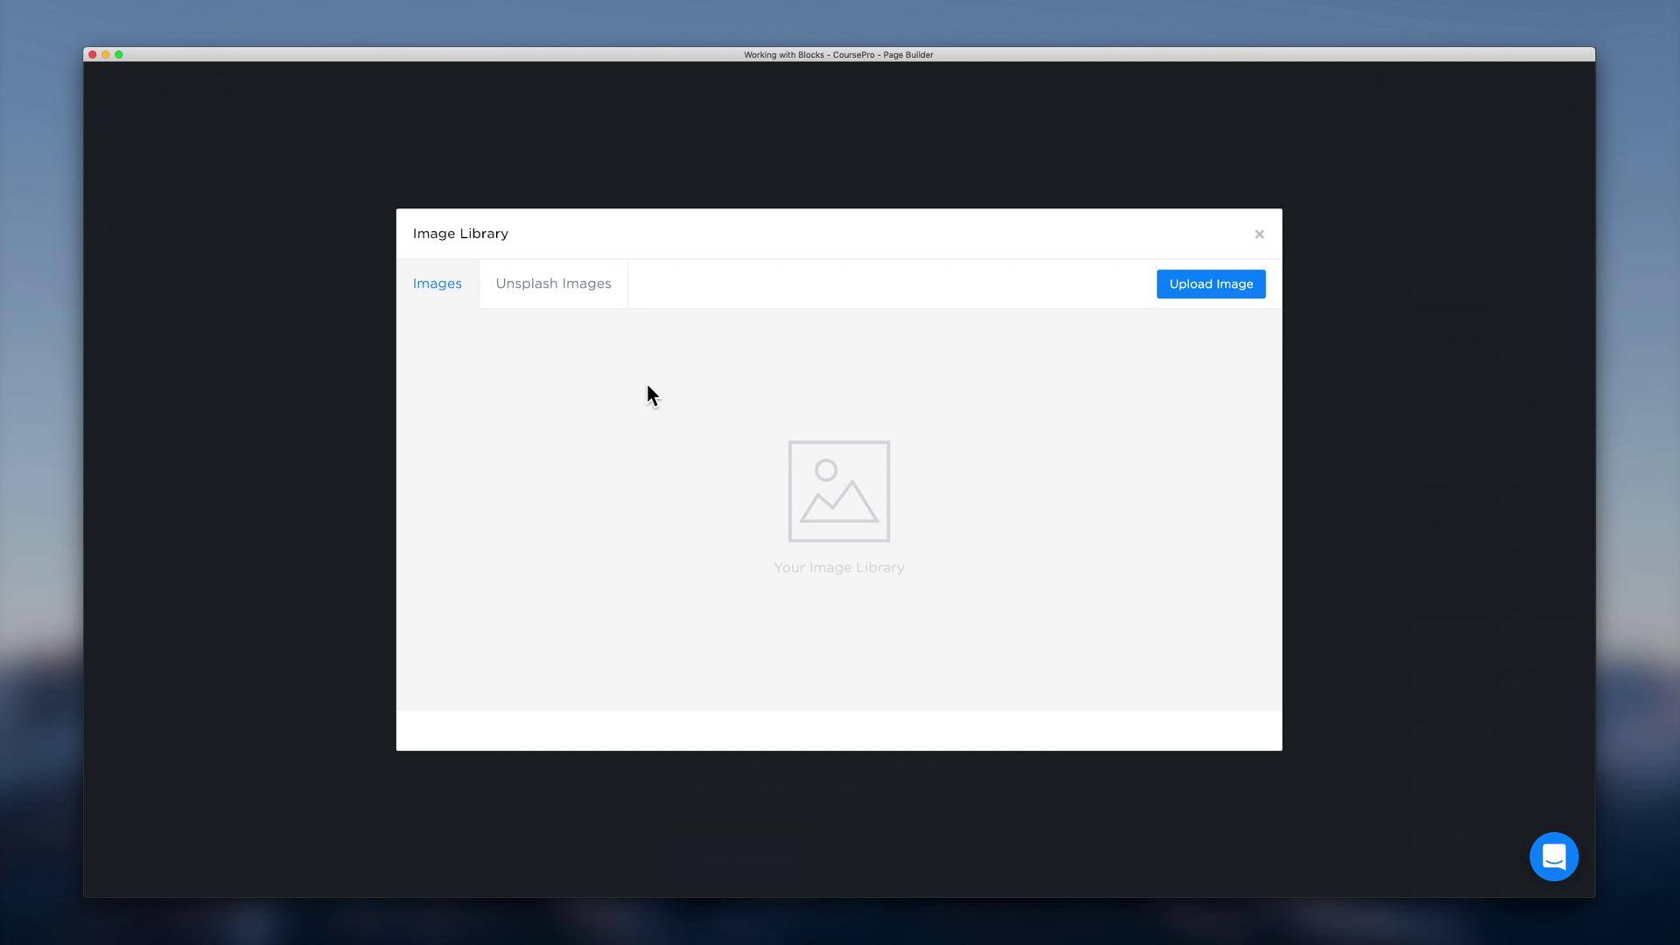
pyautogui.click(551, 302)
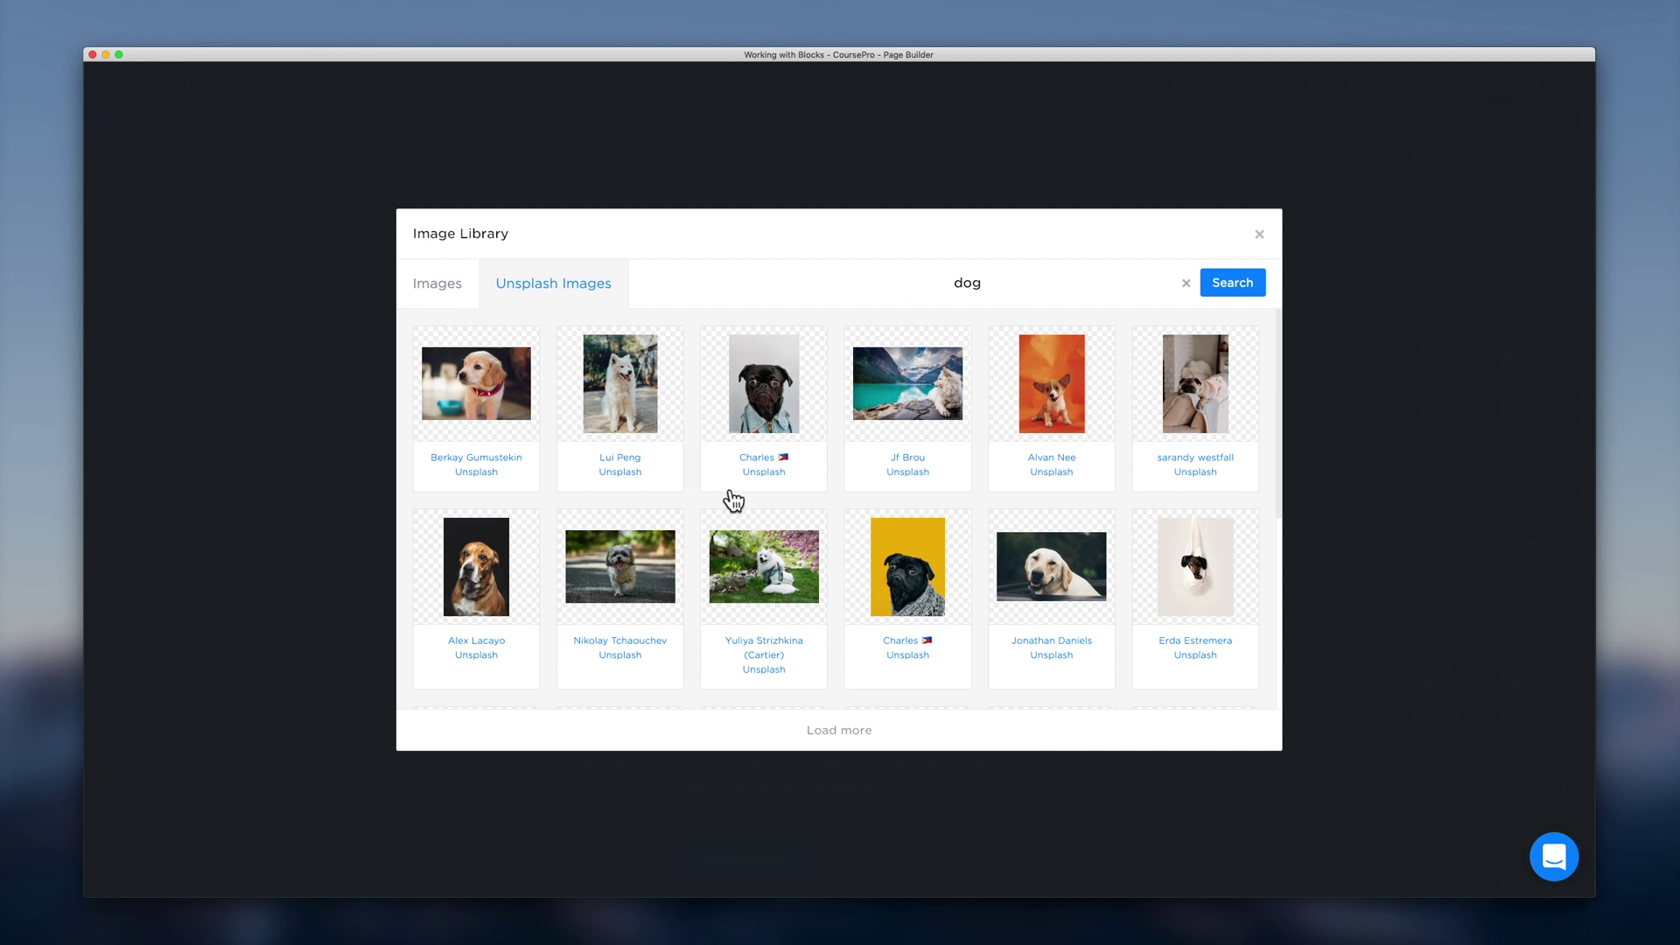
pyautogui.scroll(-5, 734, 502)
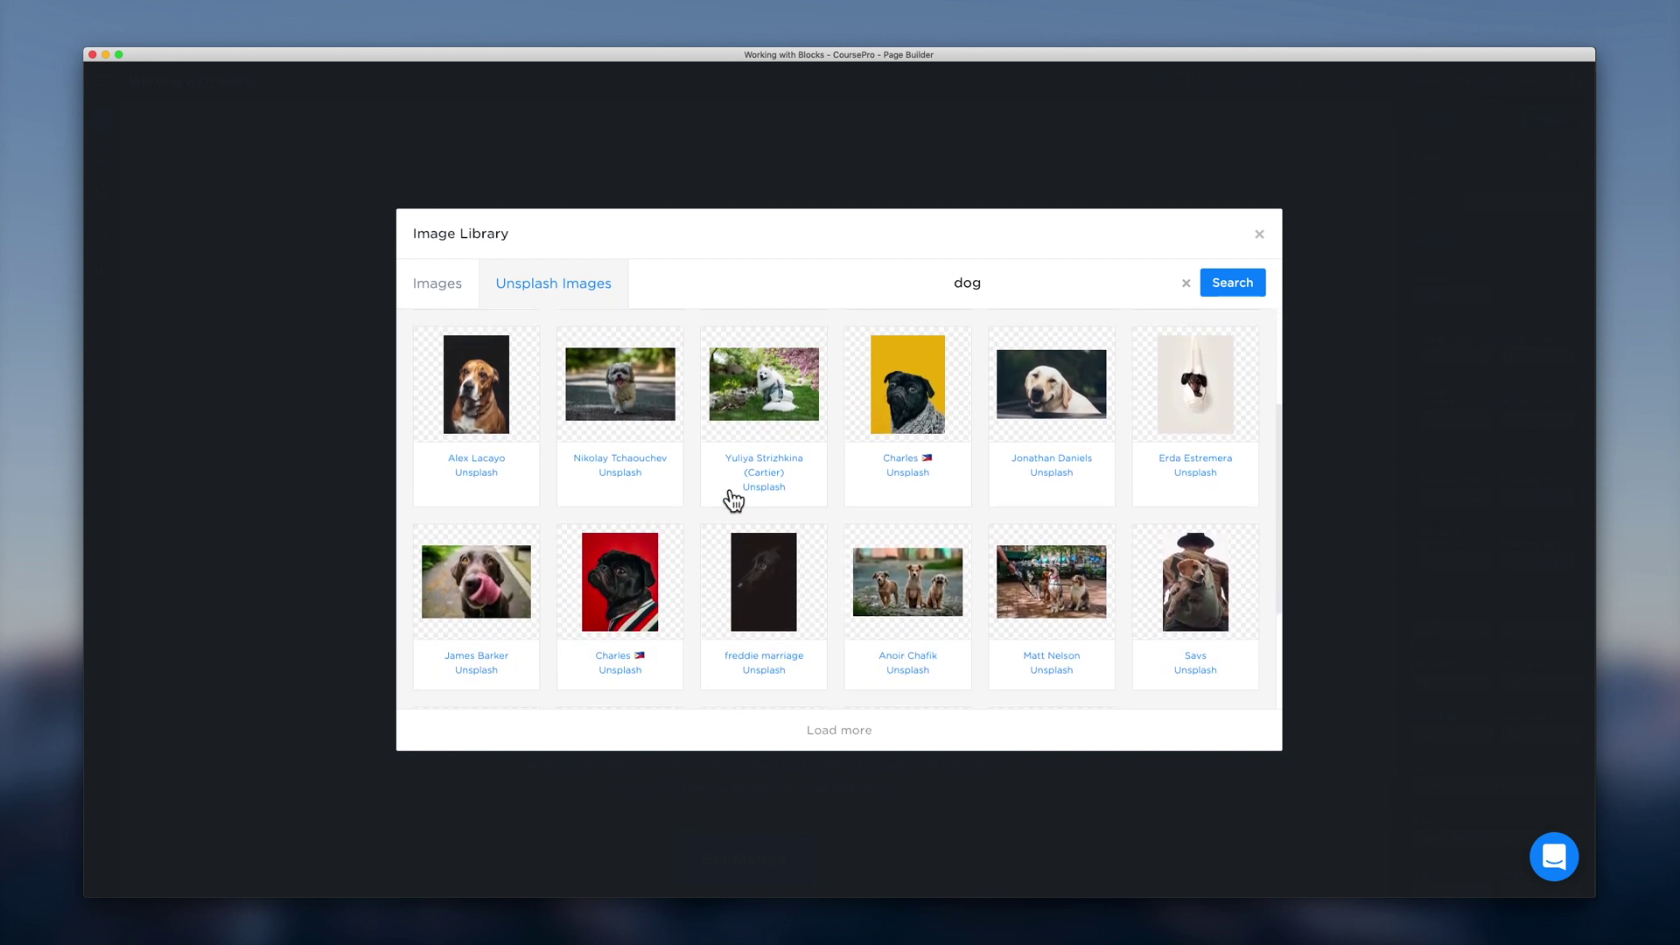
pyautogui.scroll(3, 733, 502)
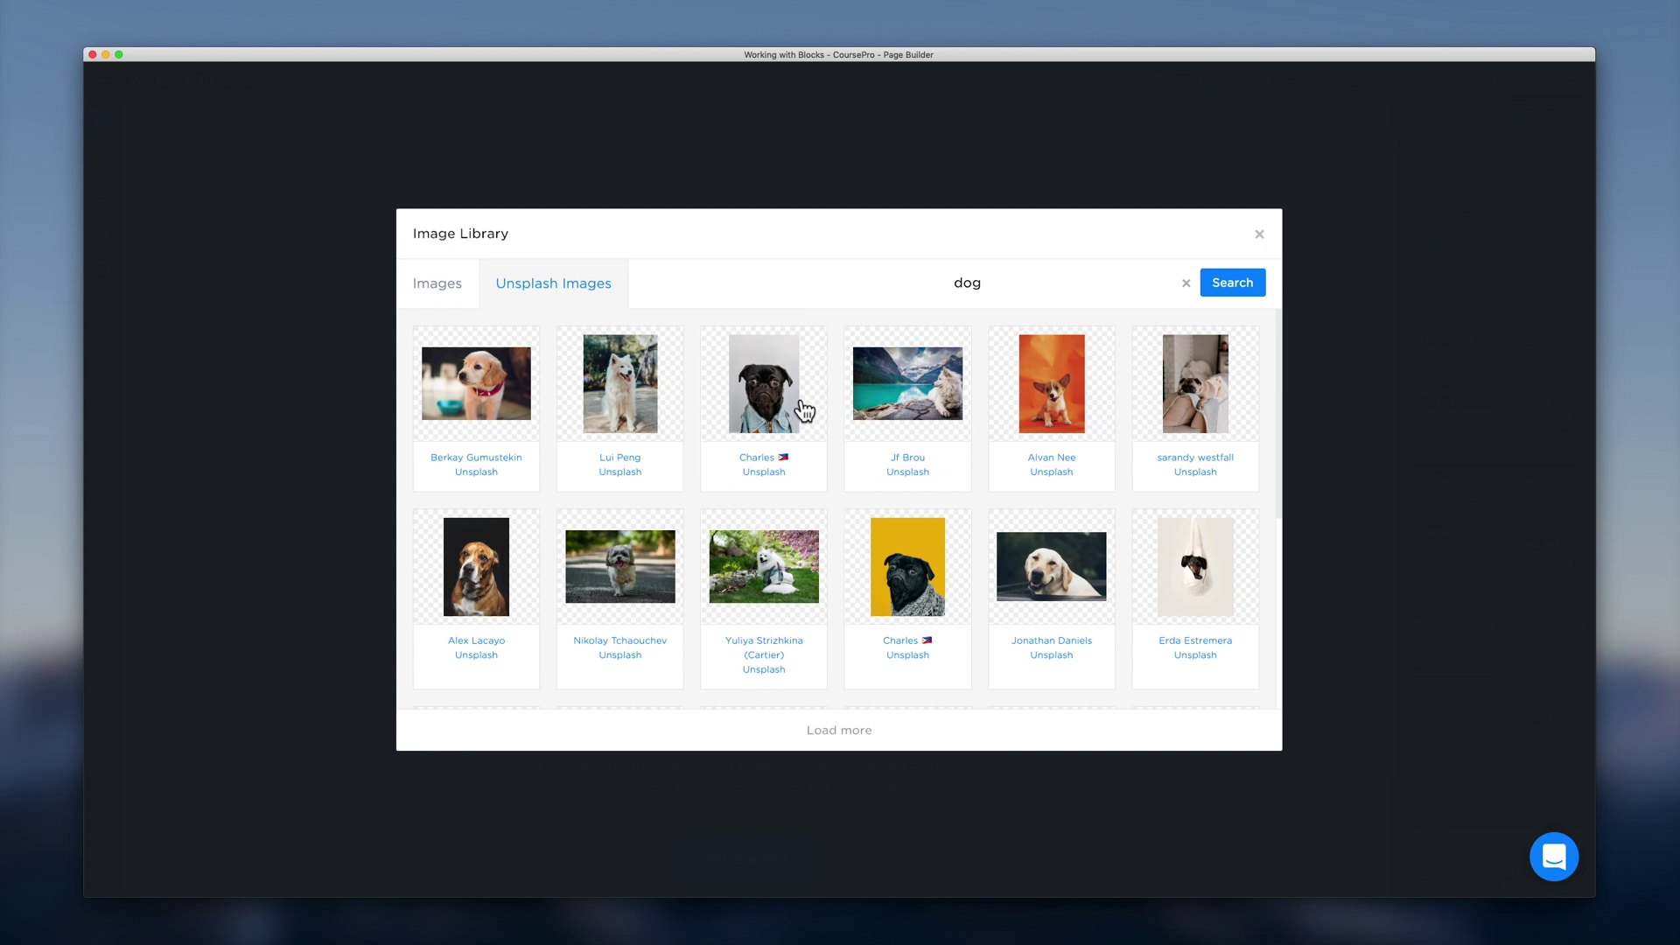
pyautogui.click(804, 411)
pyautogui.scroll(-3, 1058, 544)
pyautogui.scroll(-5, 1062, 544)
pyautogui.scroll(4, 1062, 544)
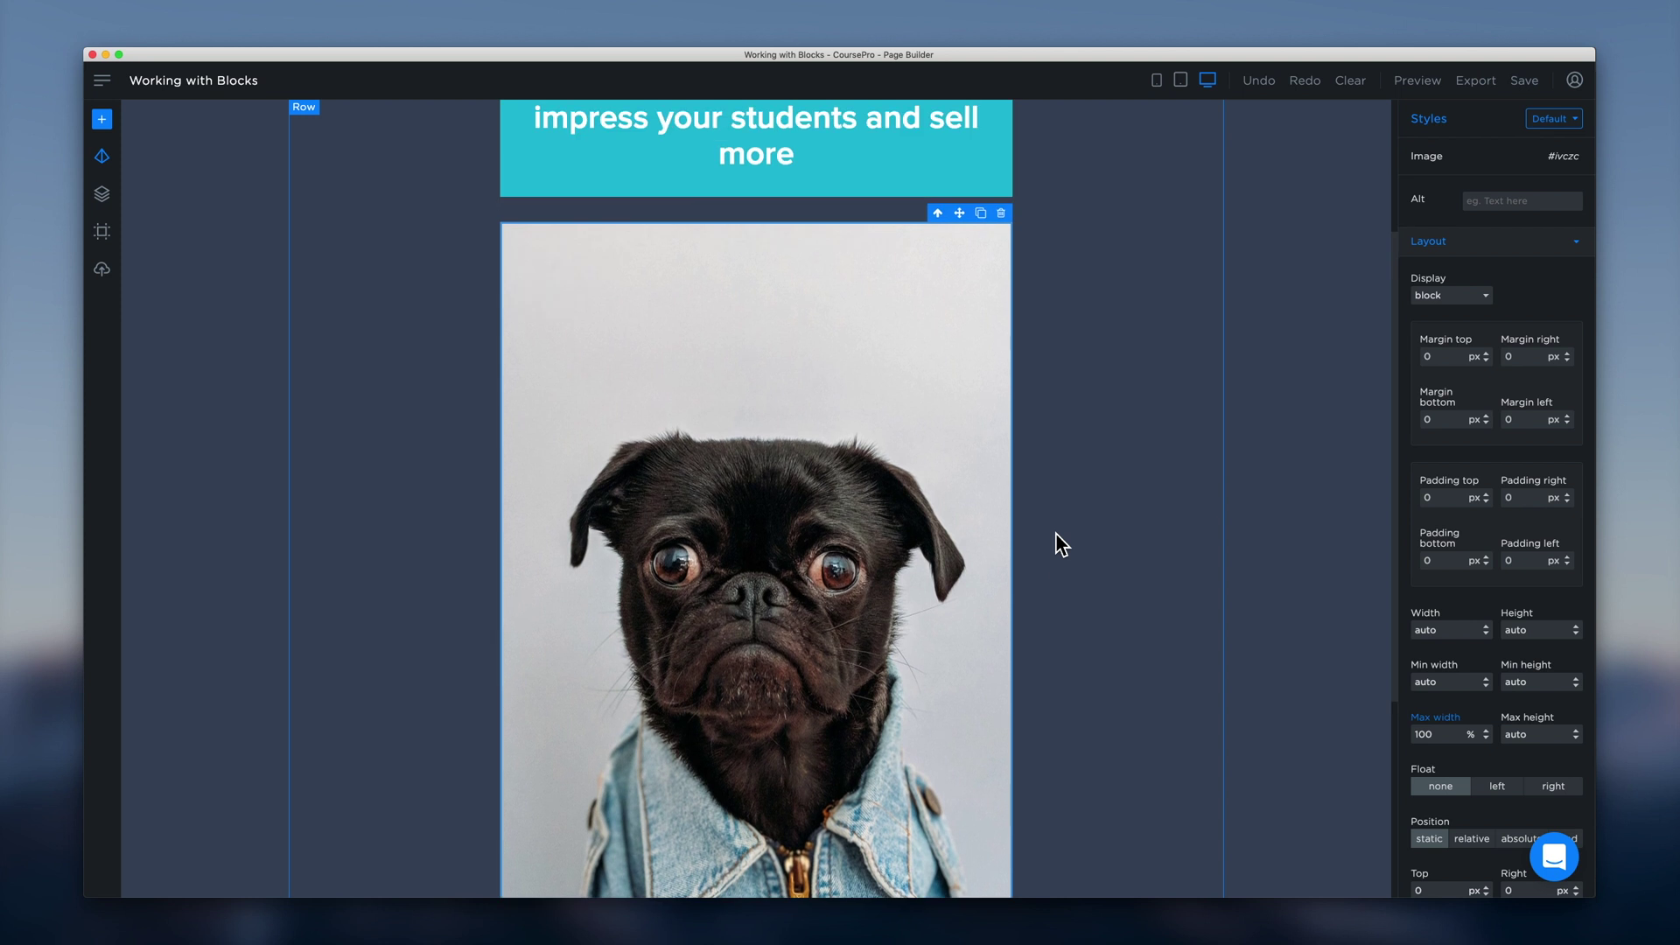
pyautogui.scroll(3, 1062, 545)
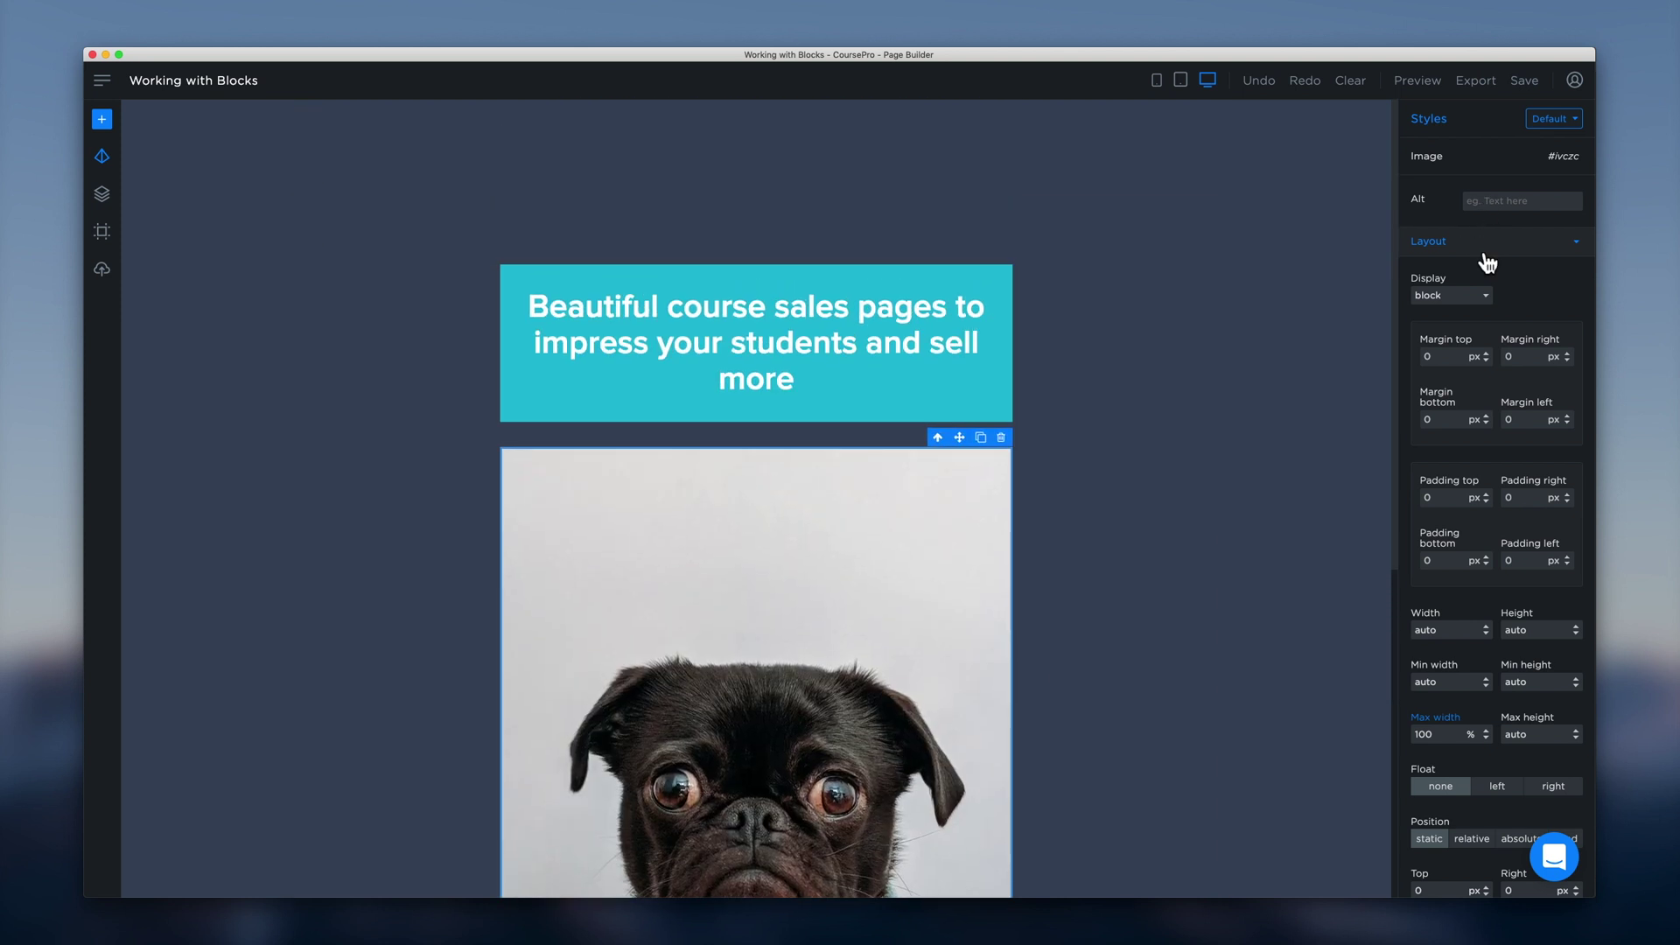
# Collapse the image's layout settings and delete the pug image below the heading box
pyautogui.click(1486, 252)
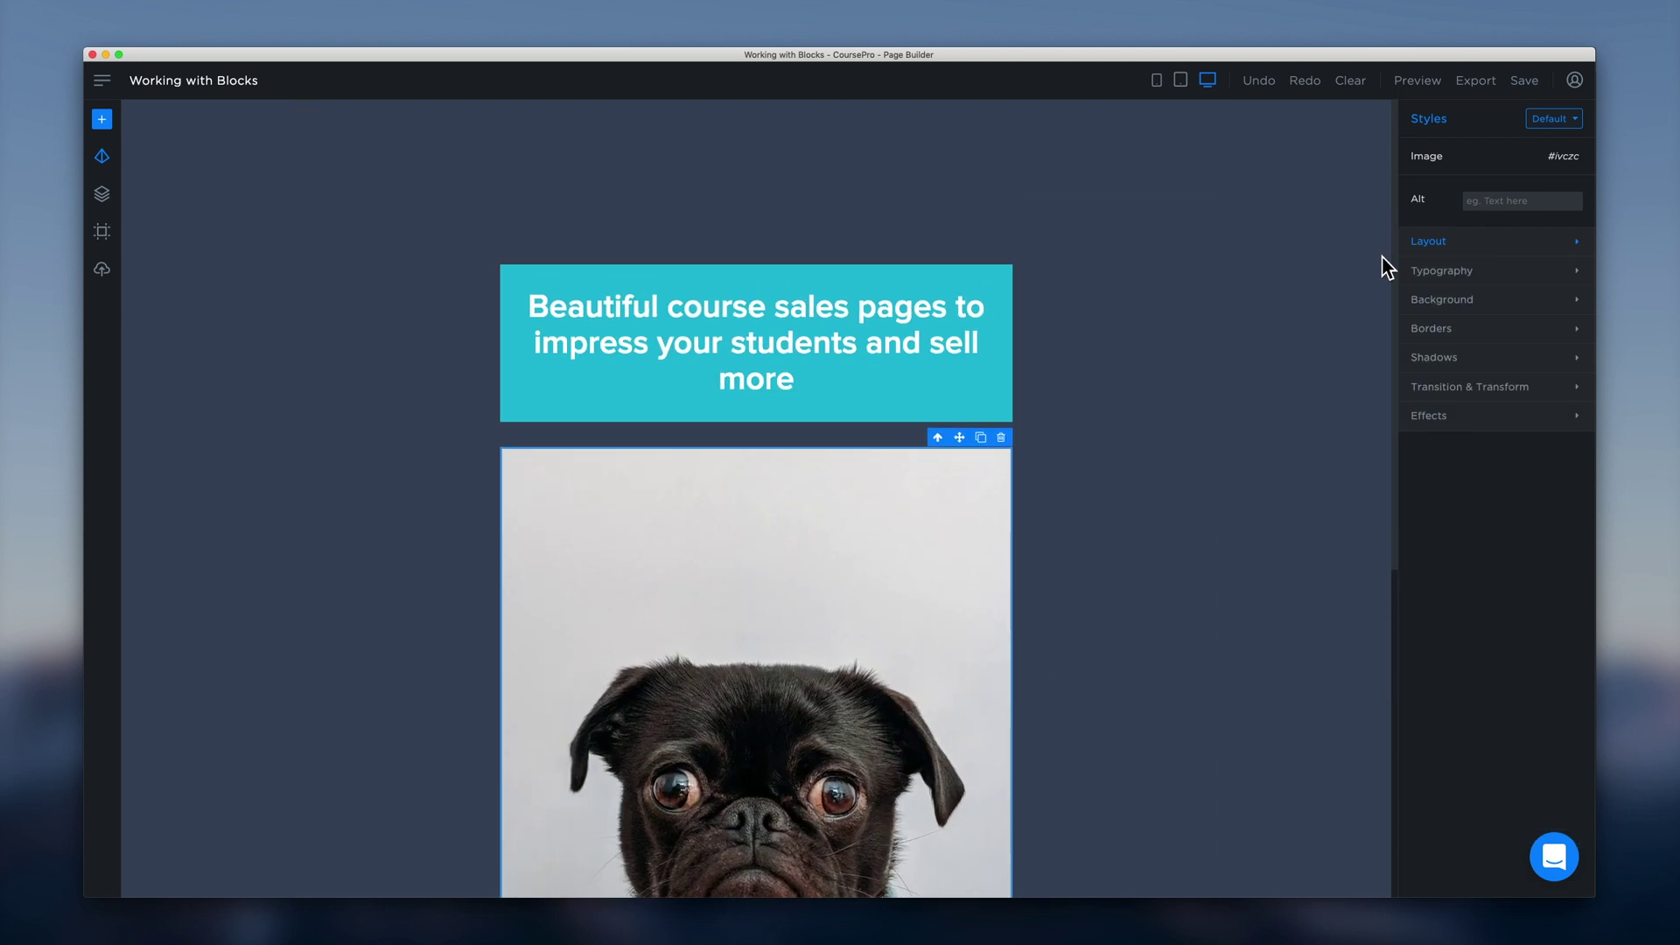
pyautogui.click(1002, 438)
pyautogui.click(581, 473)
pyautogui.click(401, 444)
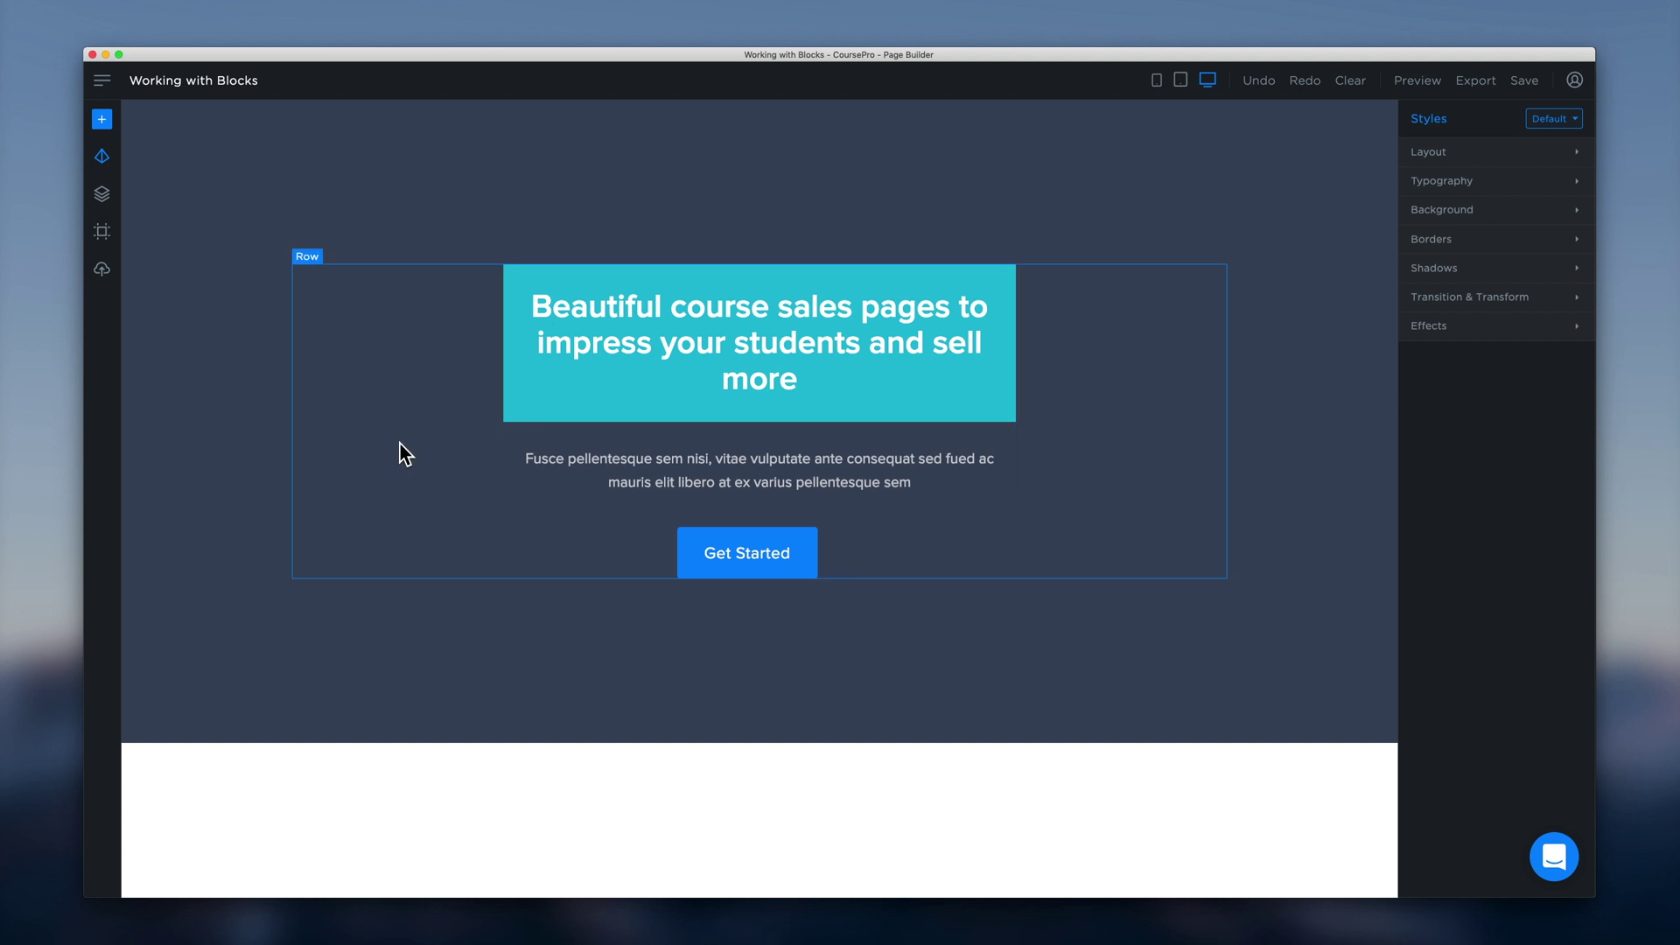
pyautogui.click(246, 379)
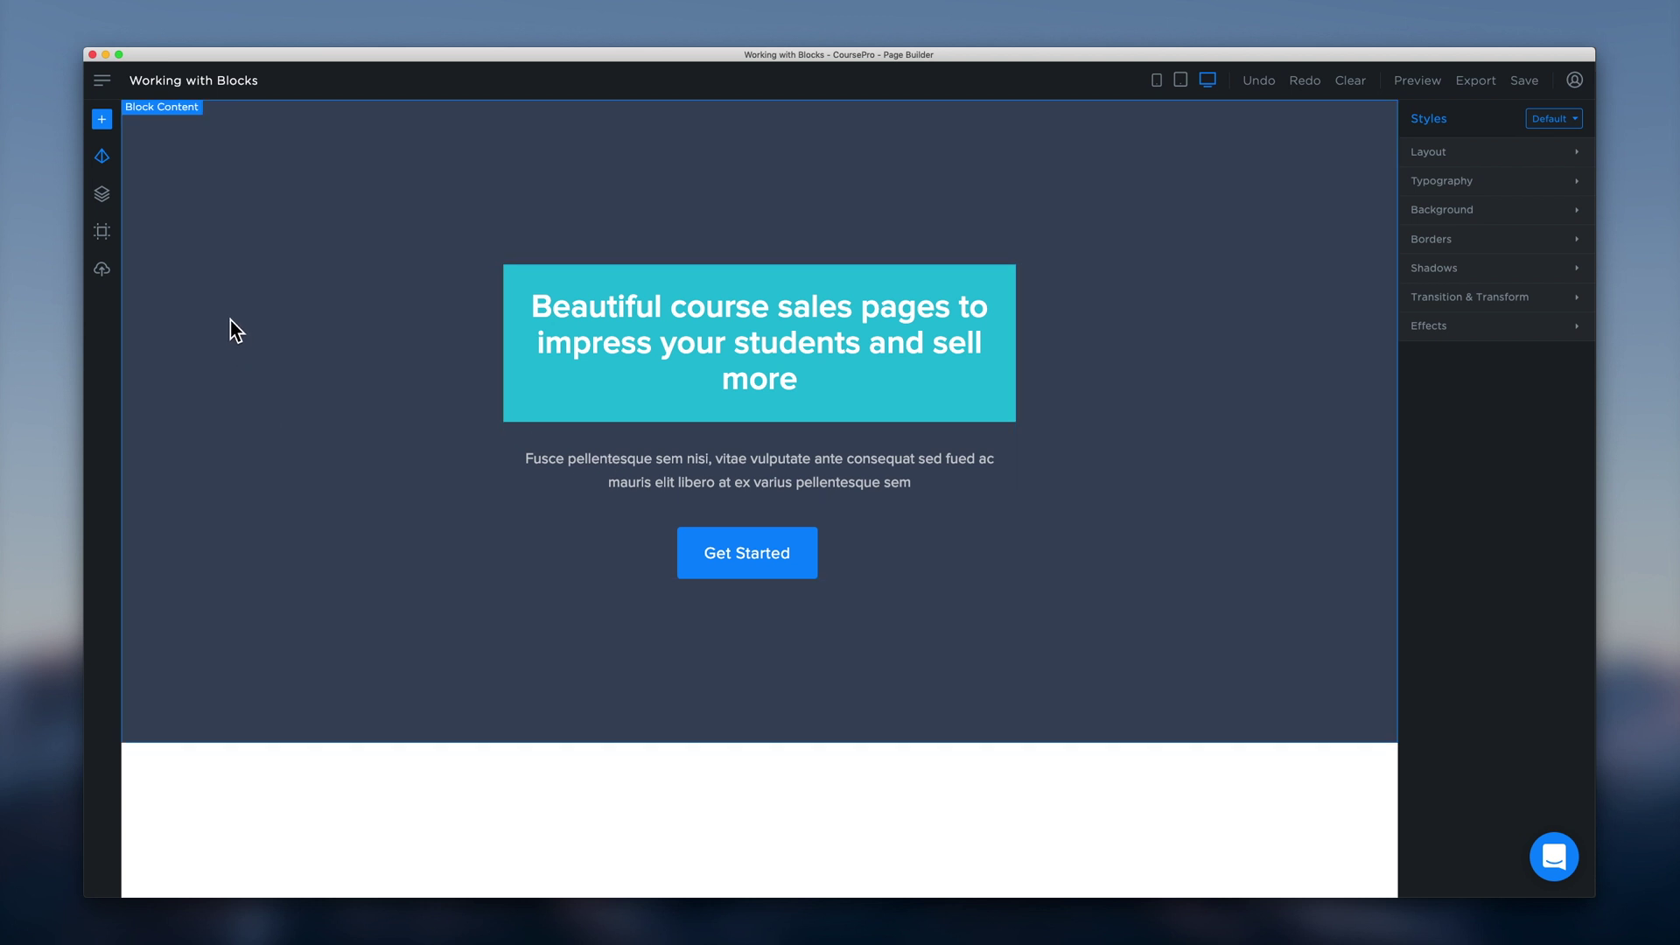
# Show the element outlines and insert a button between the teal heading box and the paragraph text
pyautogui.click(112, 245)
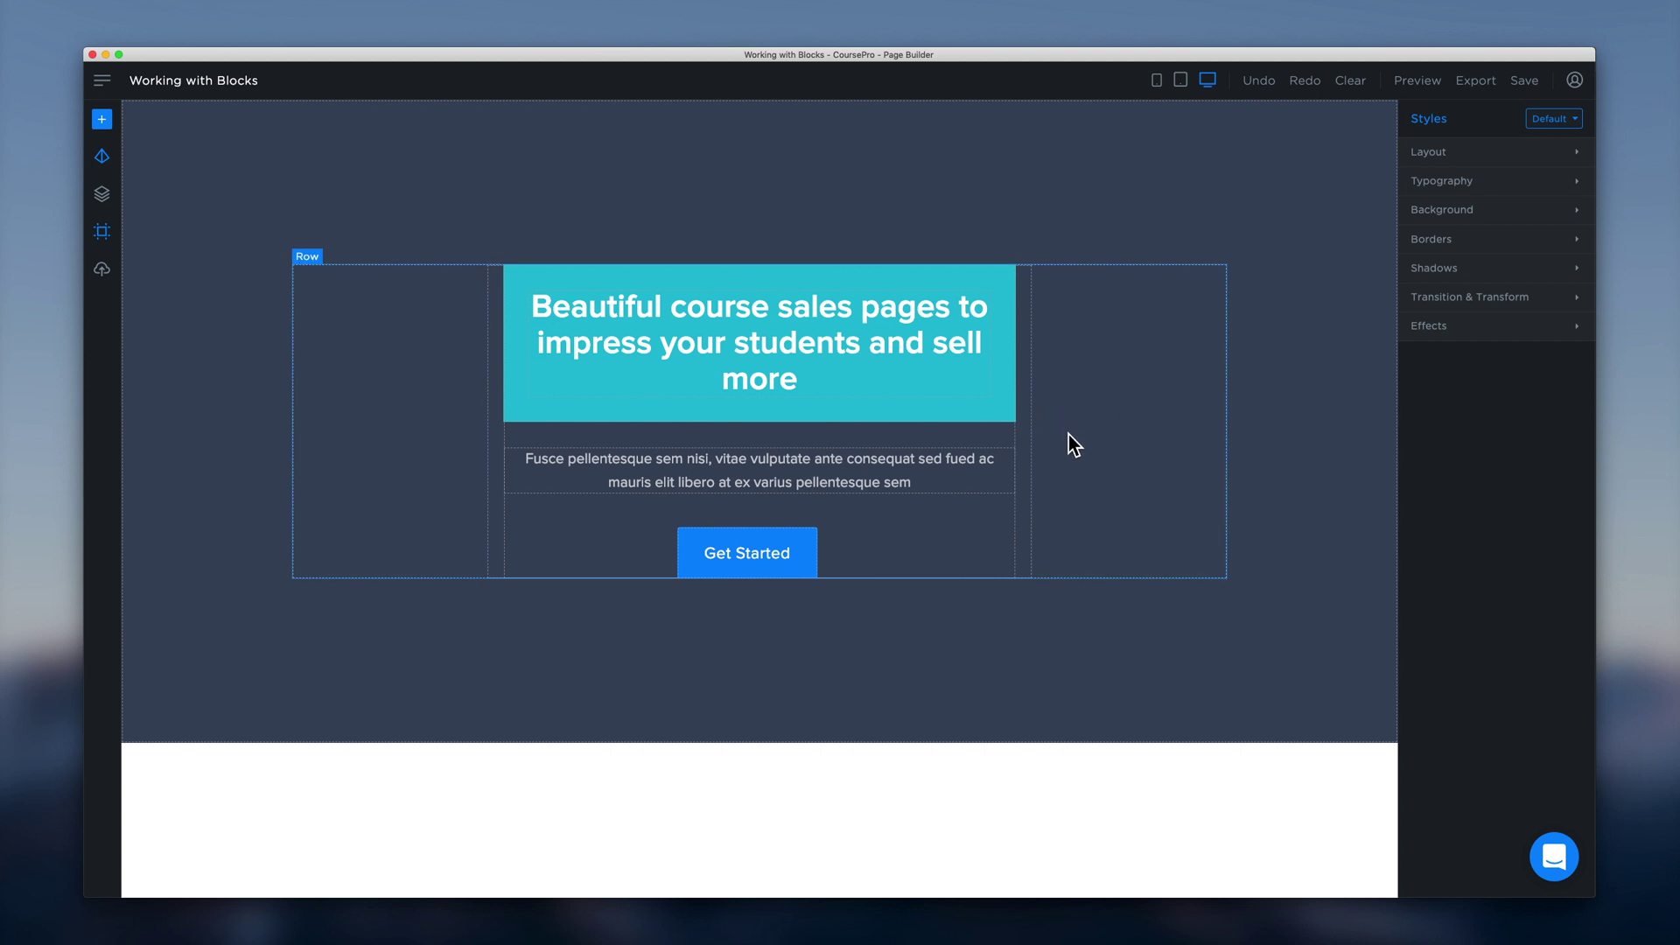
pyautogui.click(113, 168)
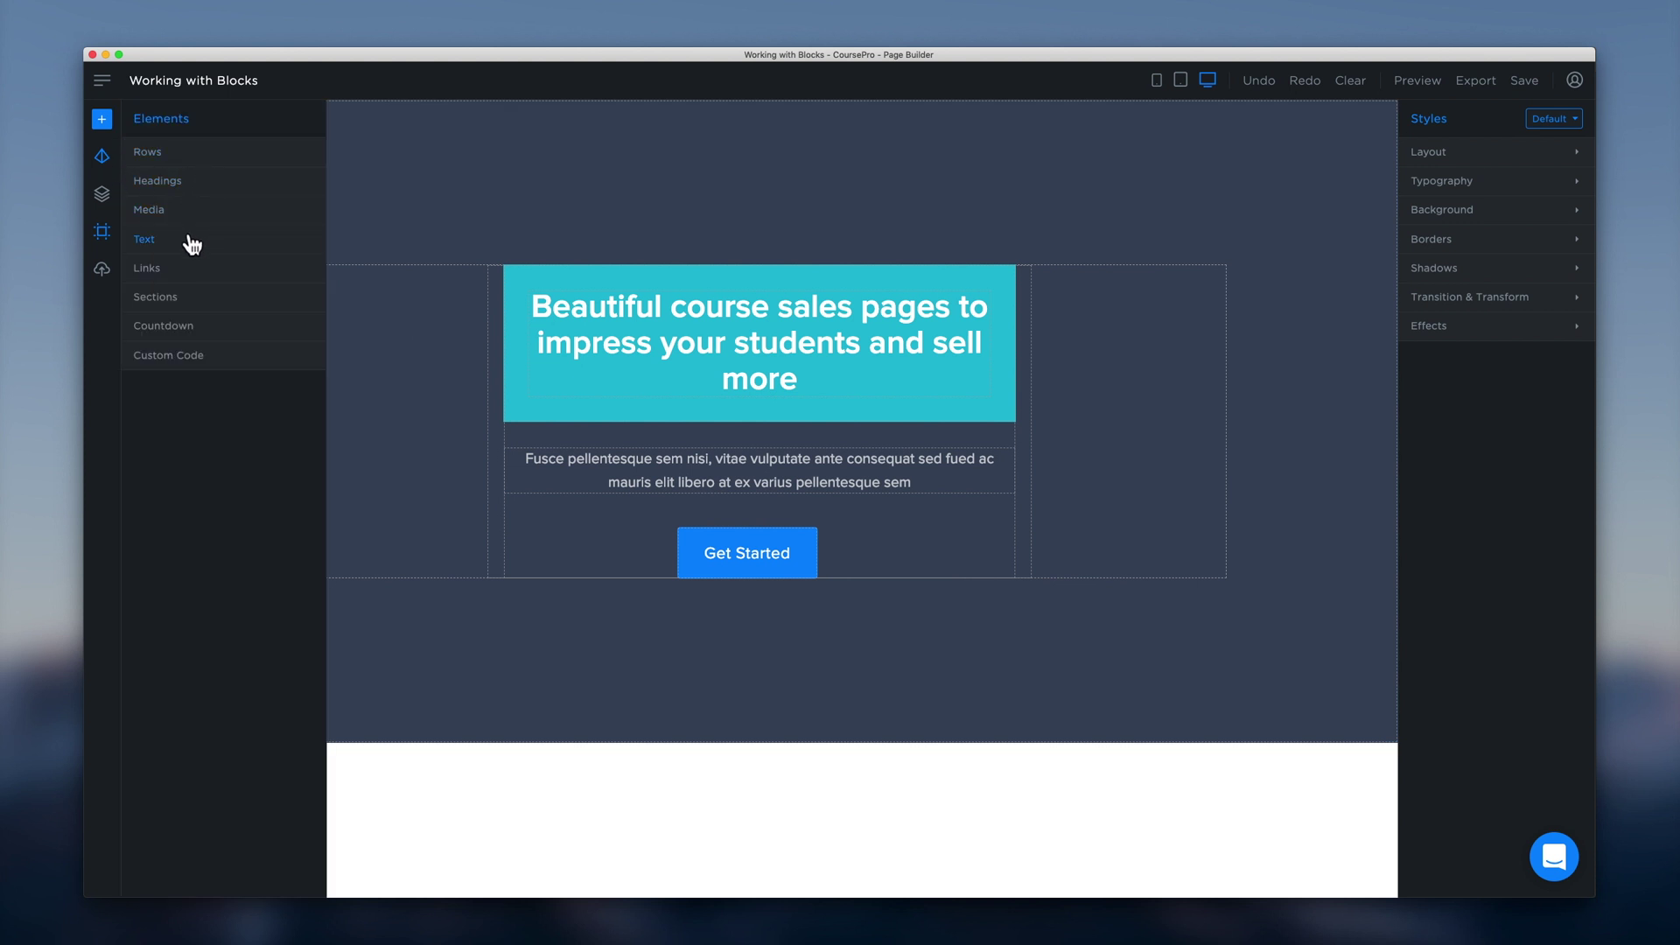
pyautogui.click(194, 271)
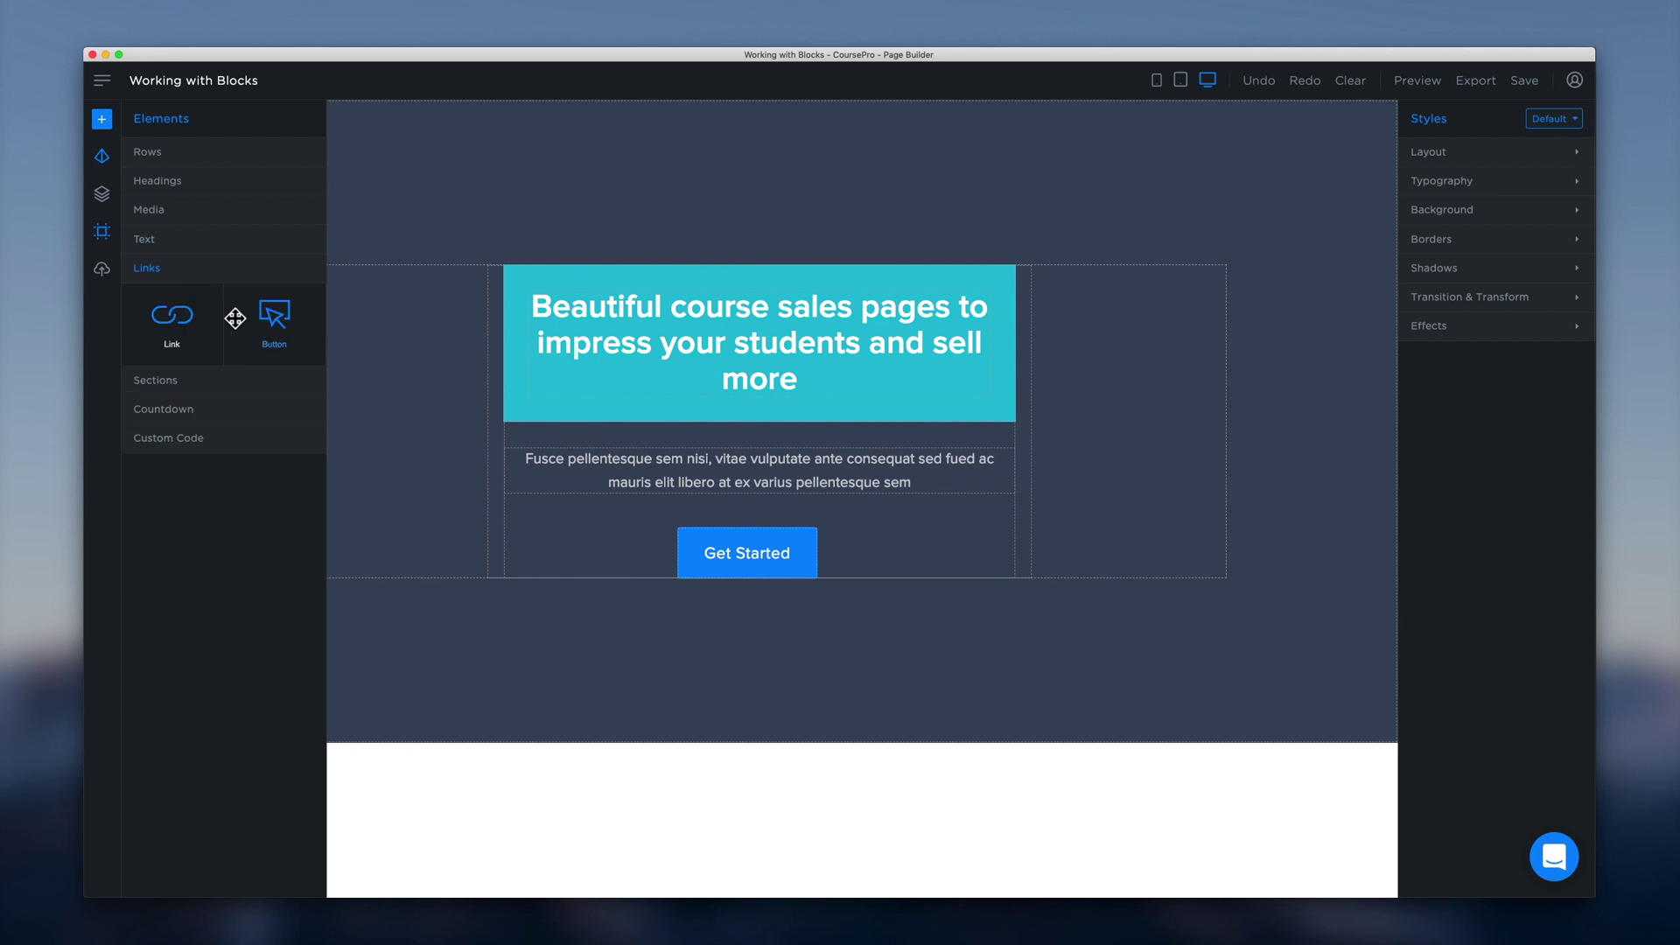
pyautogui.moveTo(279, 328); pyautogui.dragTo(770, 458)
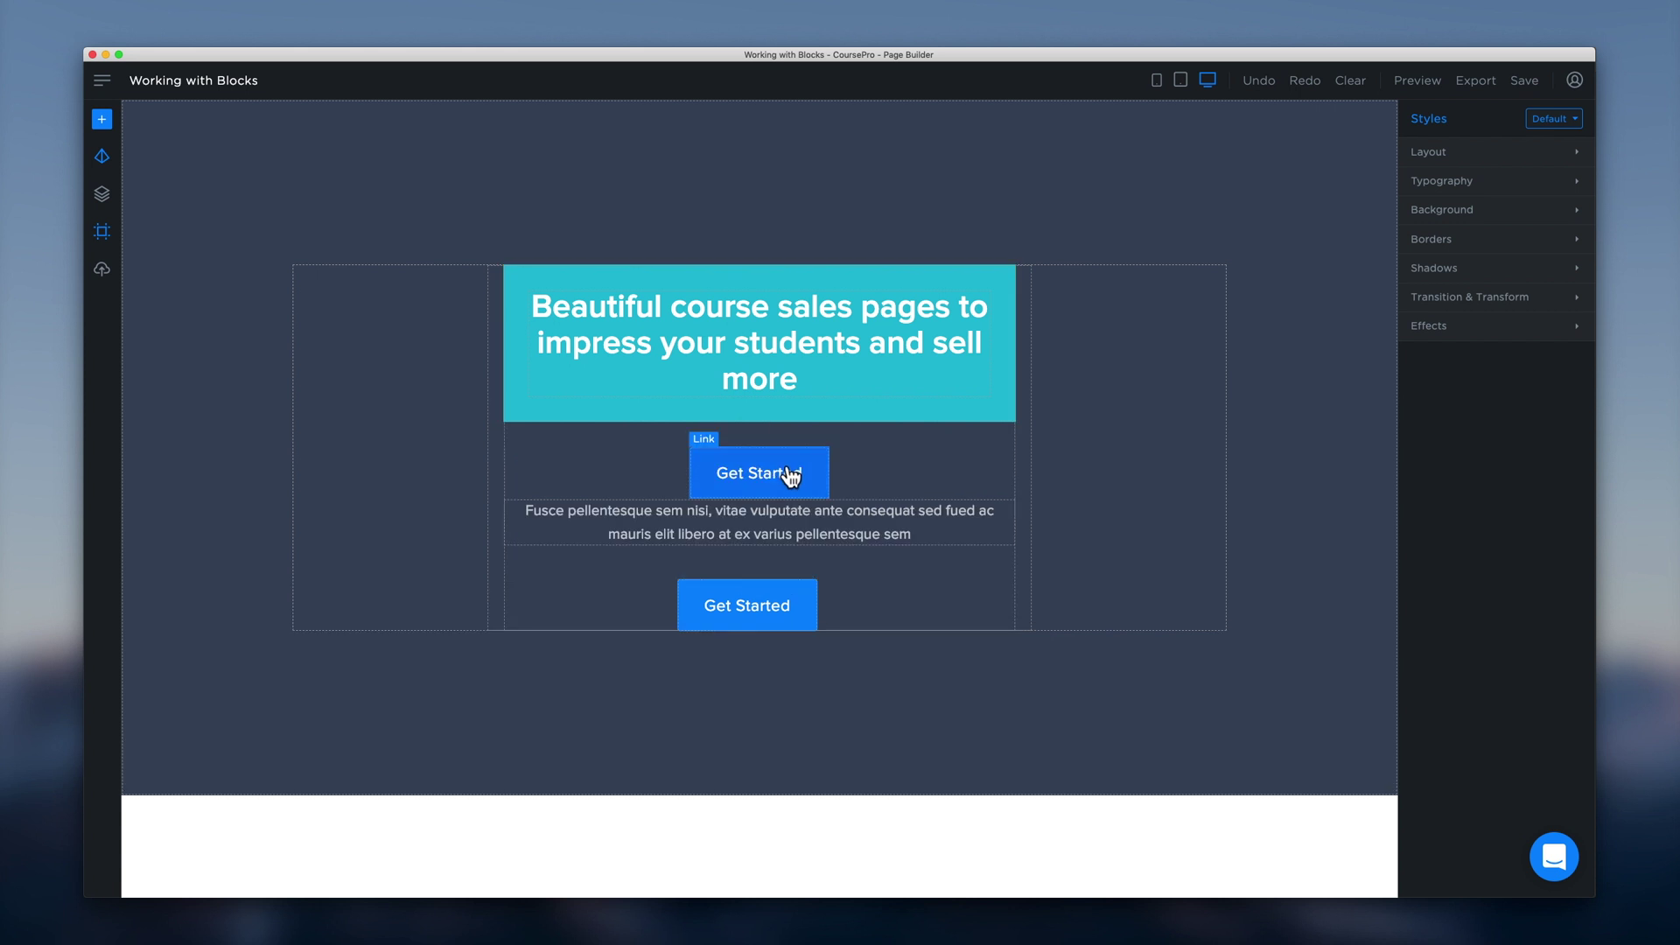
# Move the new Get Started button out of its column into the surrounding row, above the heading box
pyautogui.click(833, 462)
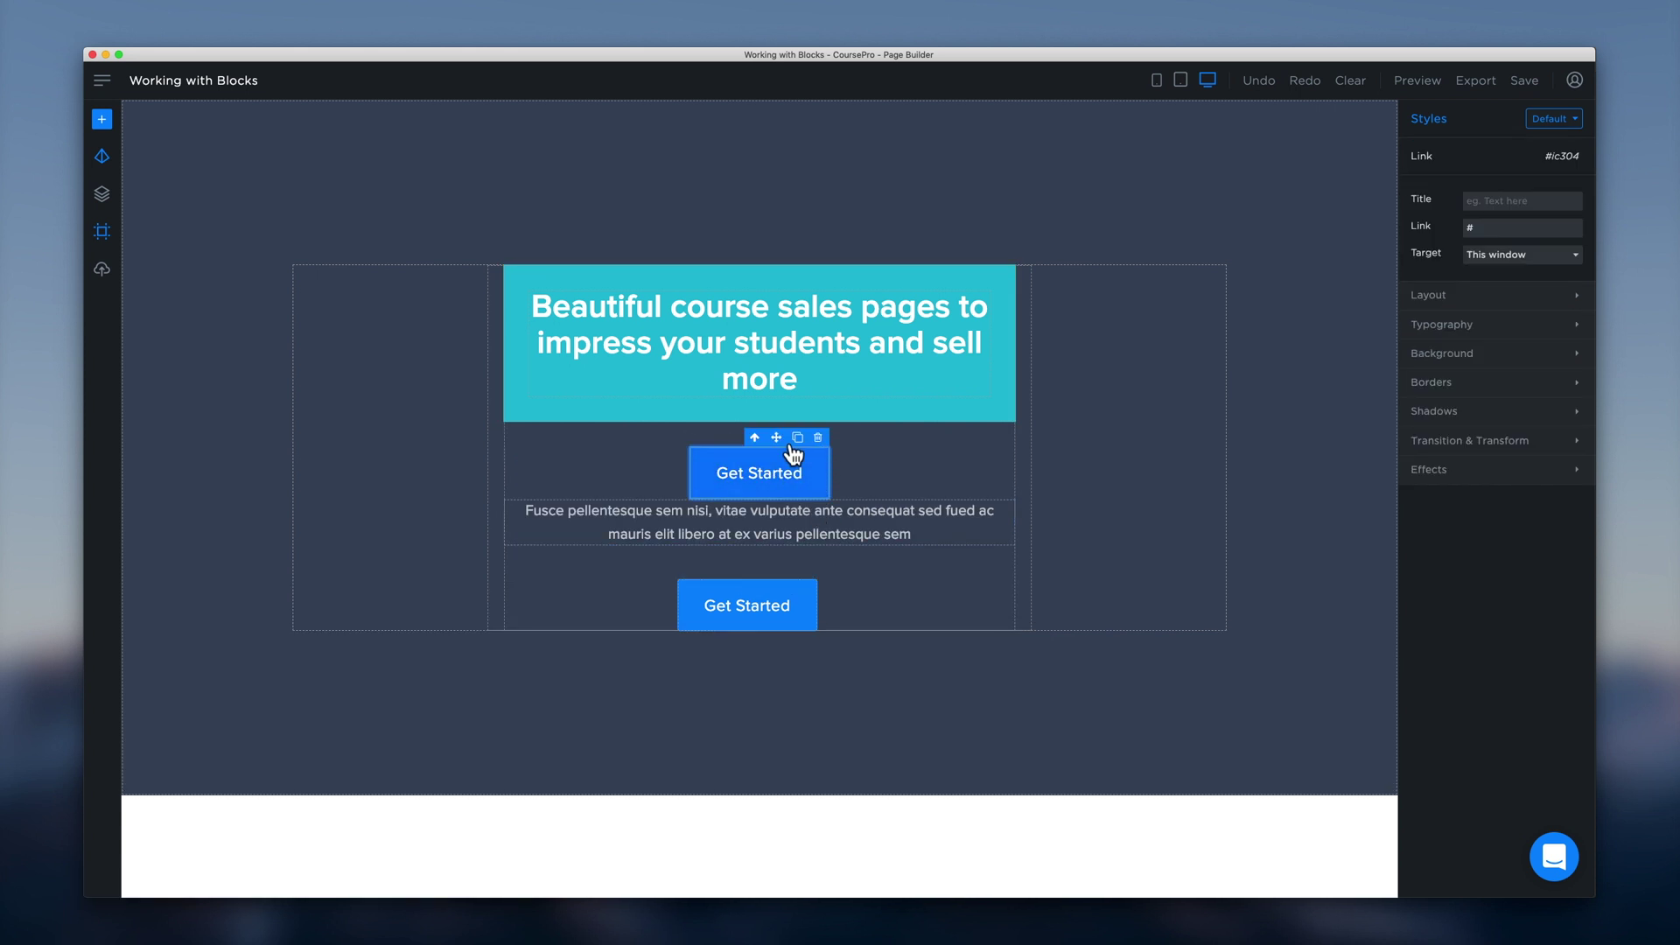
pyautogui.moveTo(777, 439); pyautogui.dragTo(429, 450)
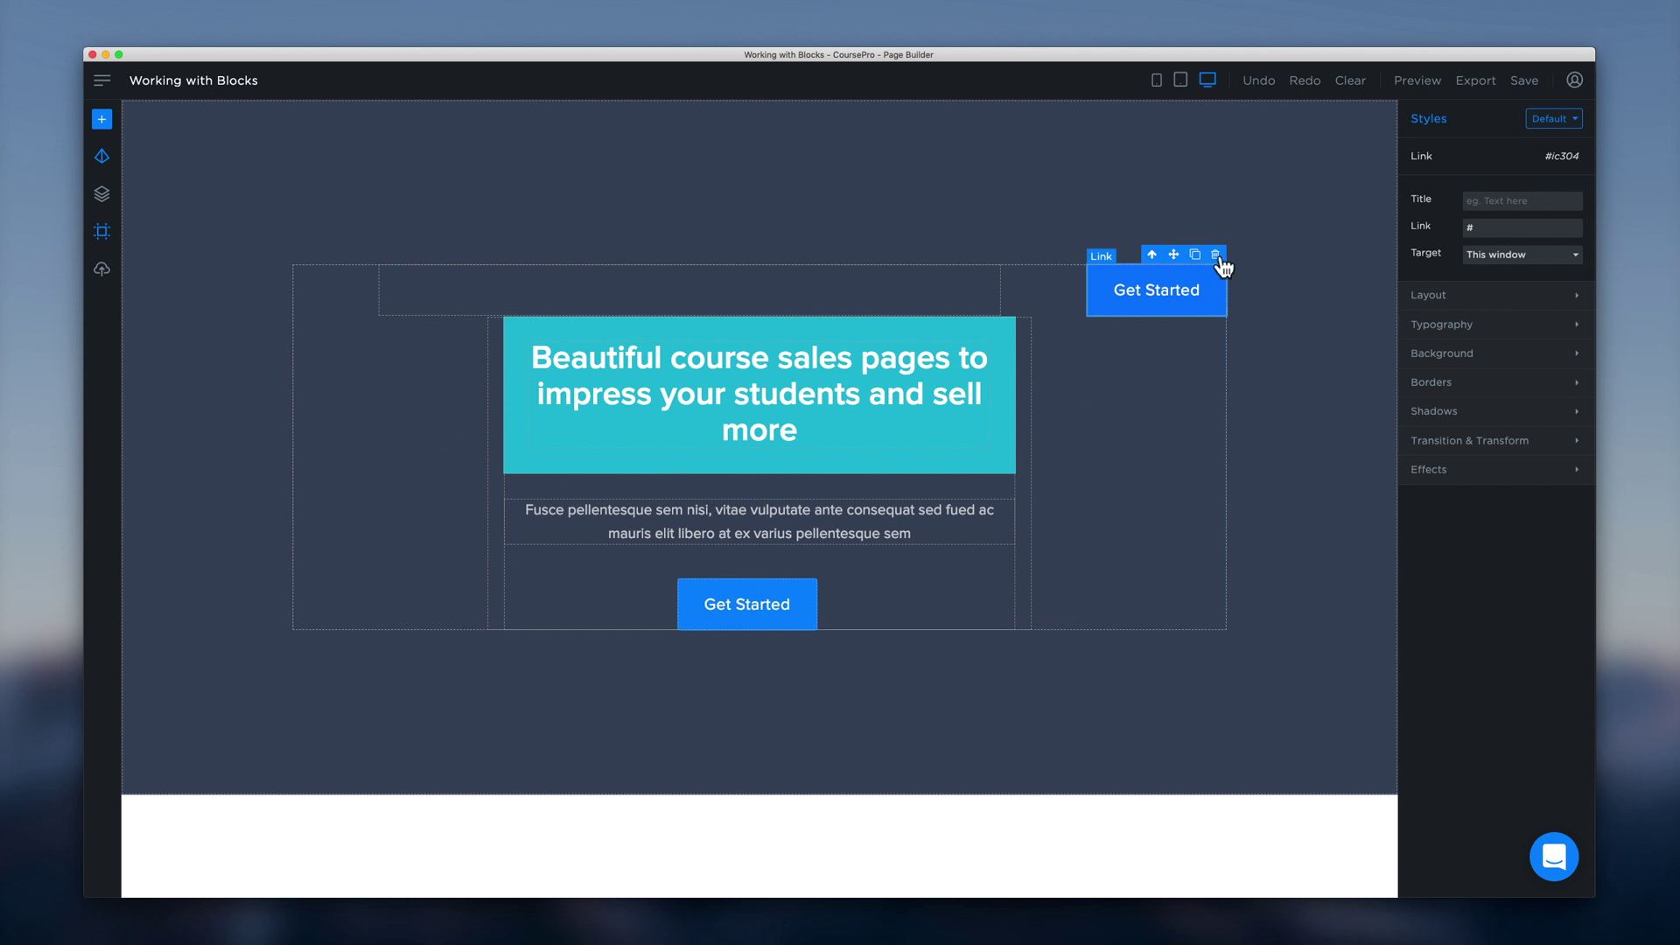
# Undo the new button's move and its insertion, and redo the insertion between the heading box and paragraph
pyautogui.click(1271, 89)
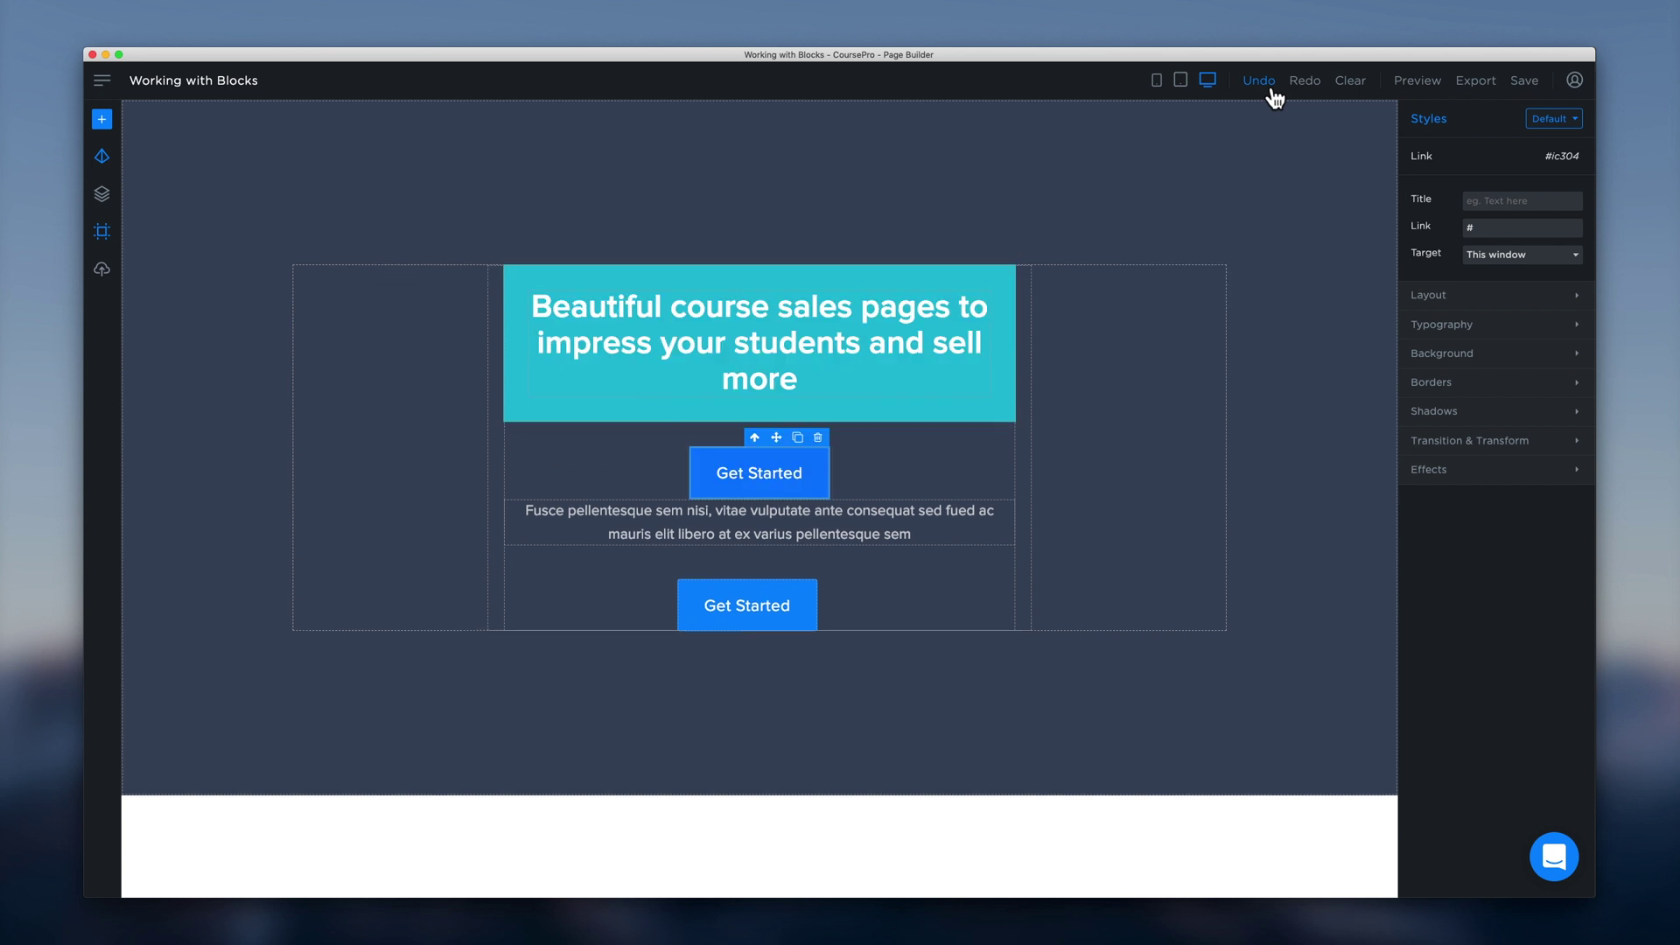
pyautogui.click(1274, 95)
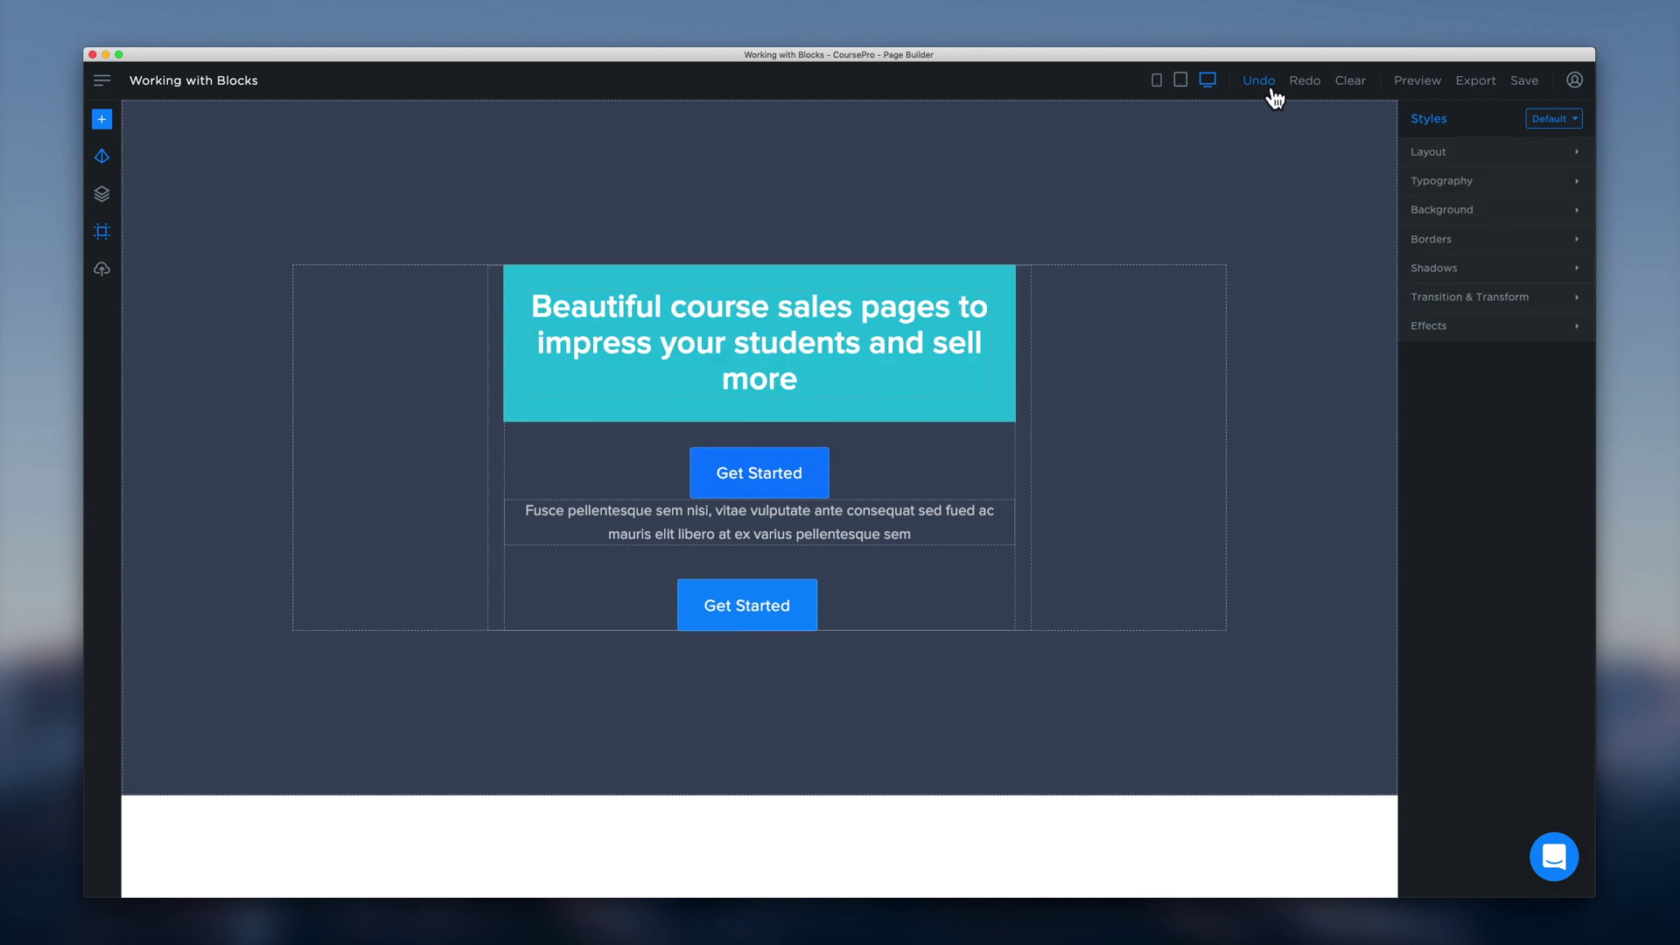
pyautogui.click(1271, 88)
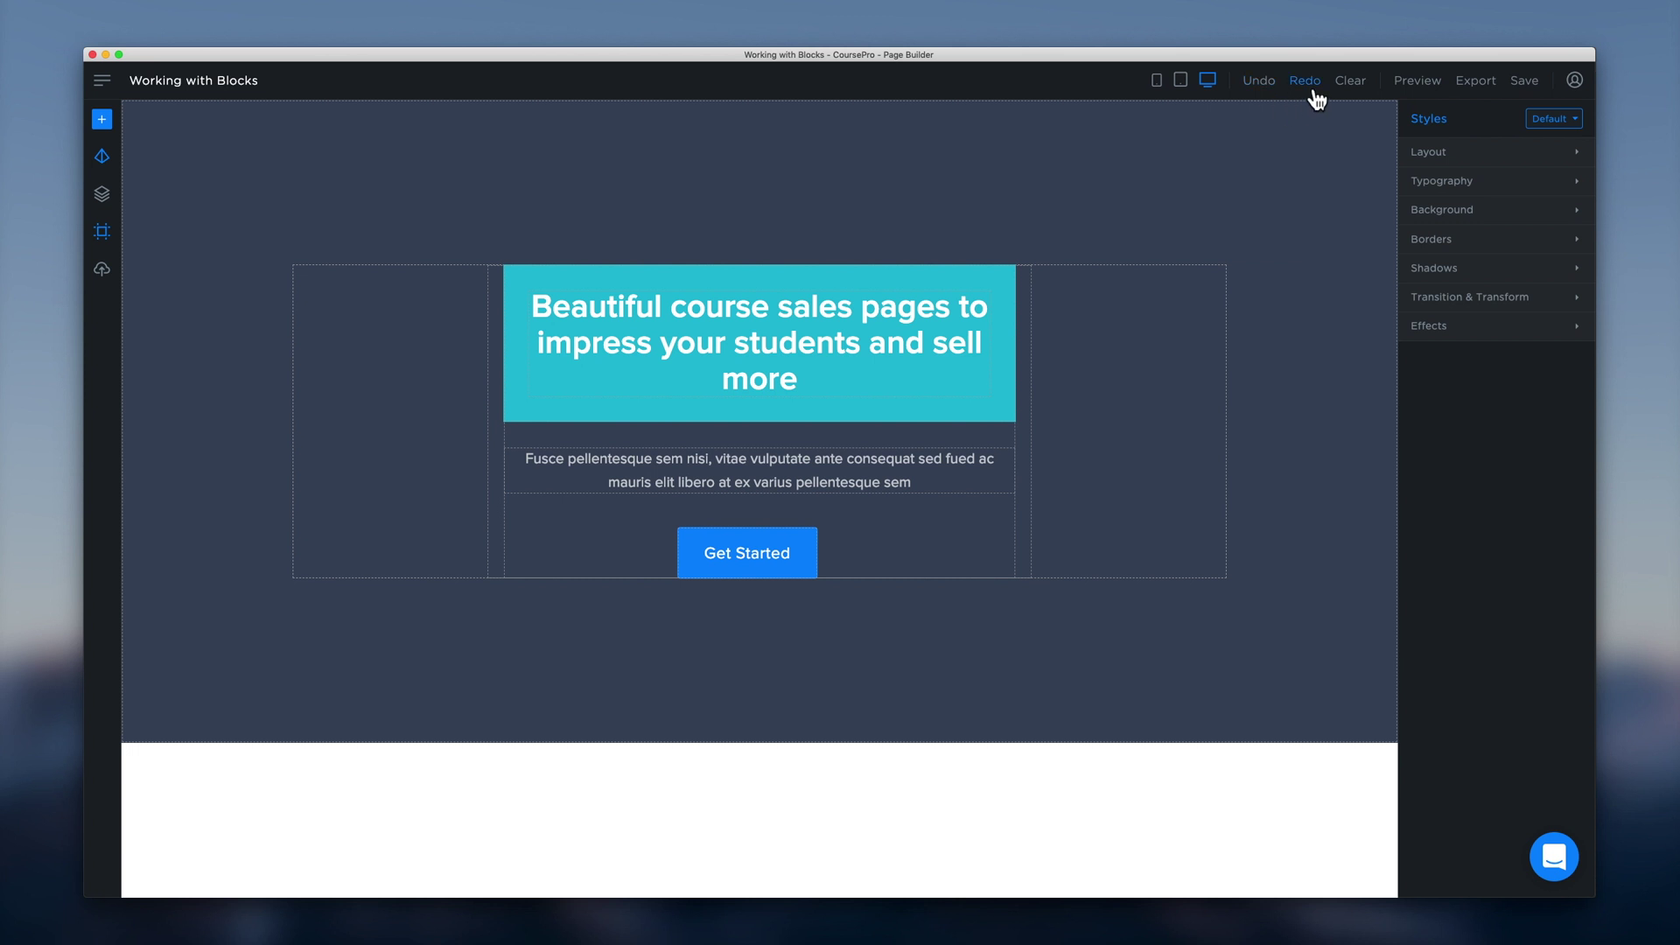
pyautogui.click(1306, 82)
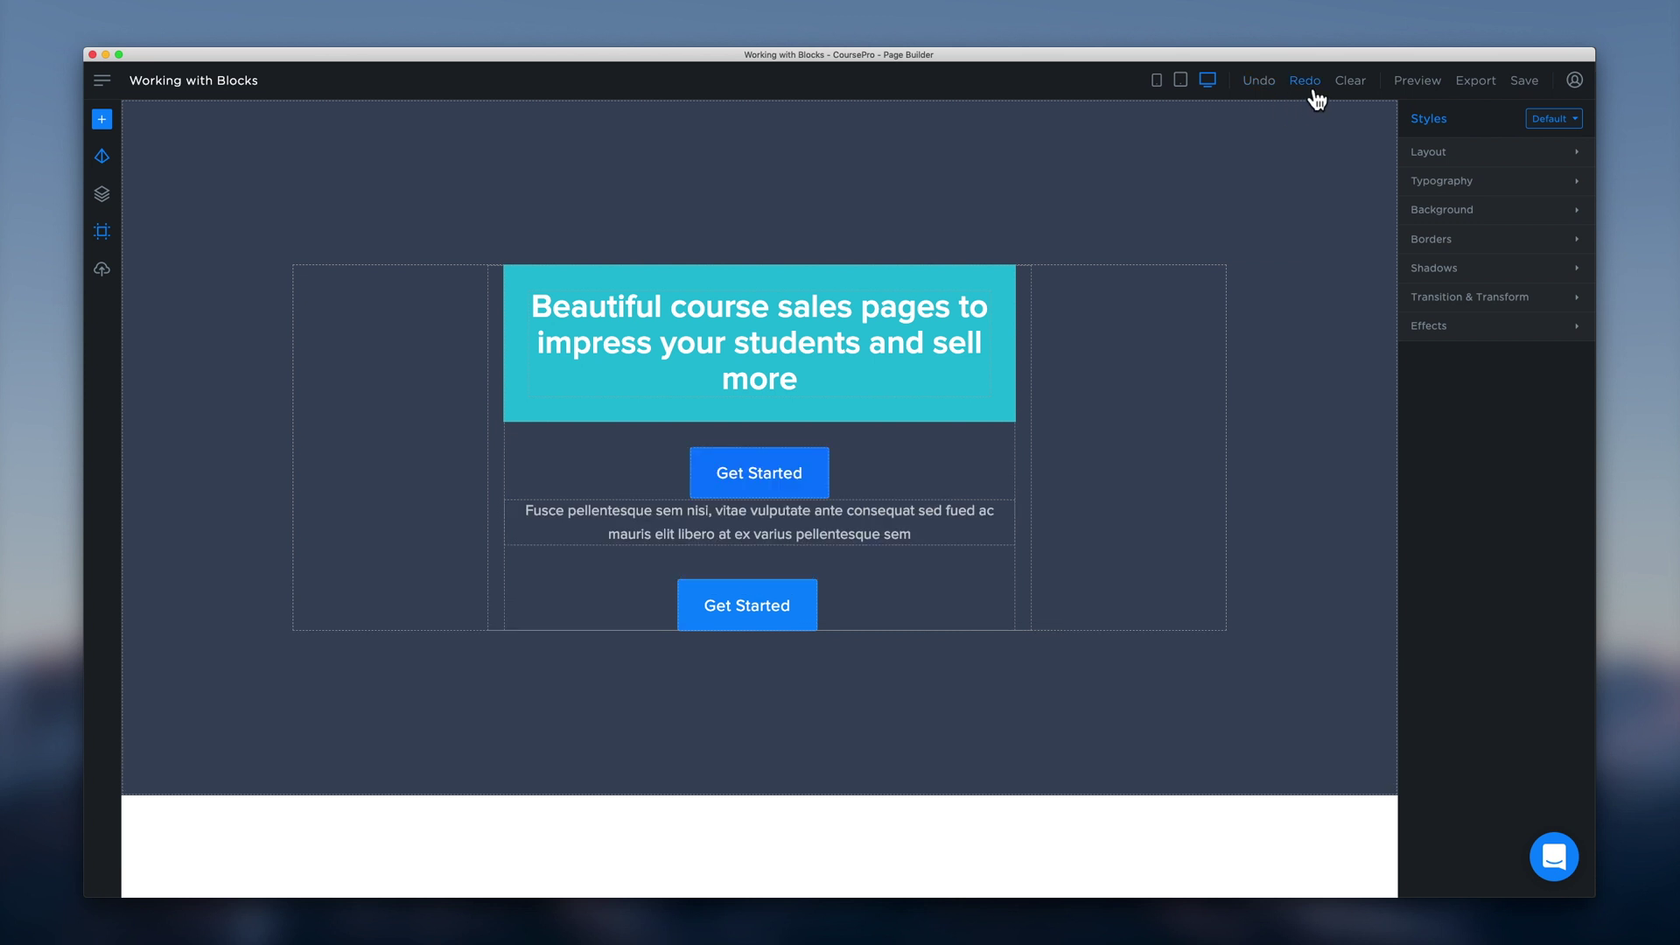
# Undo the new button's insertion between the heading box and paragraph, and hide the element outlines
pyautogui.click(1260, 82)
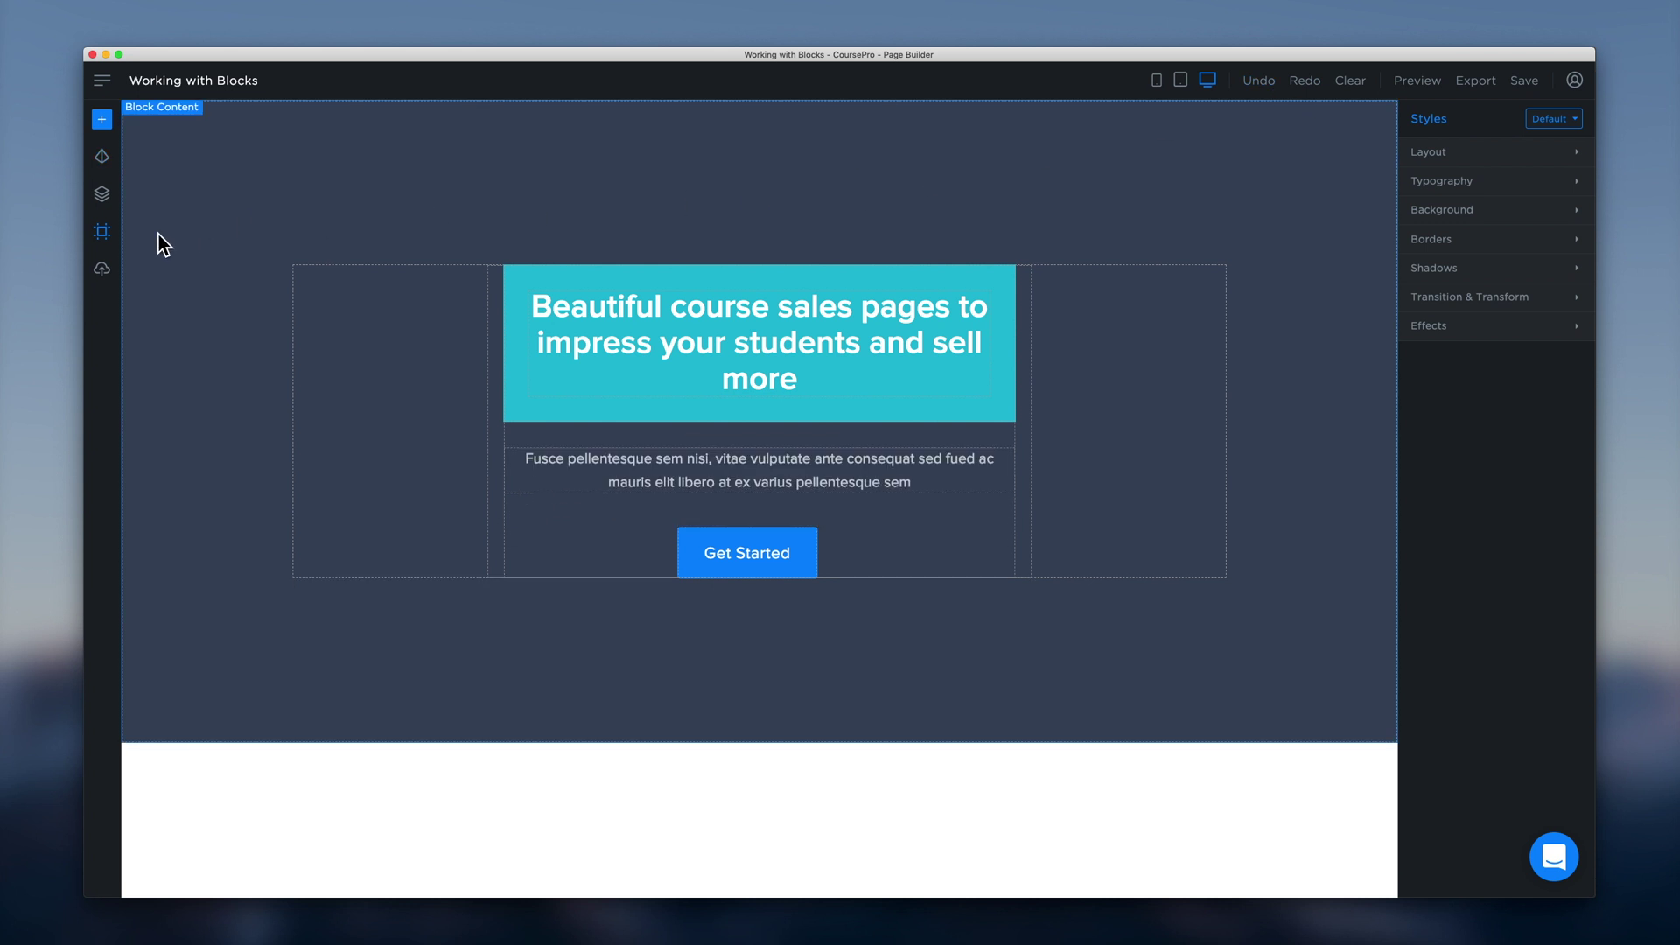
pyautogui.click(117, 242)
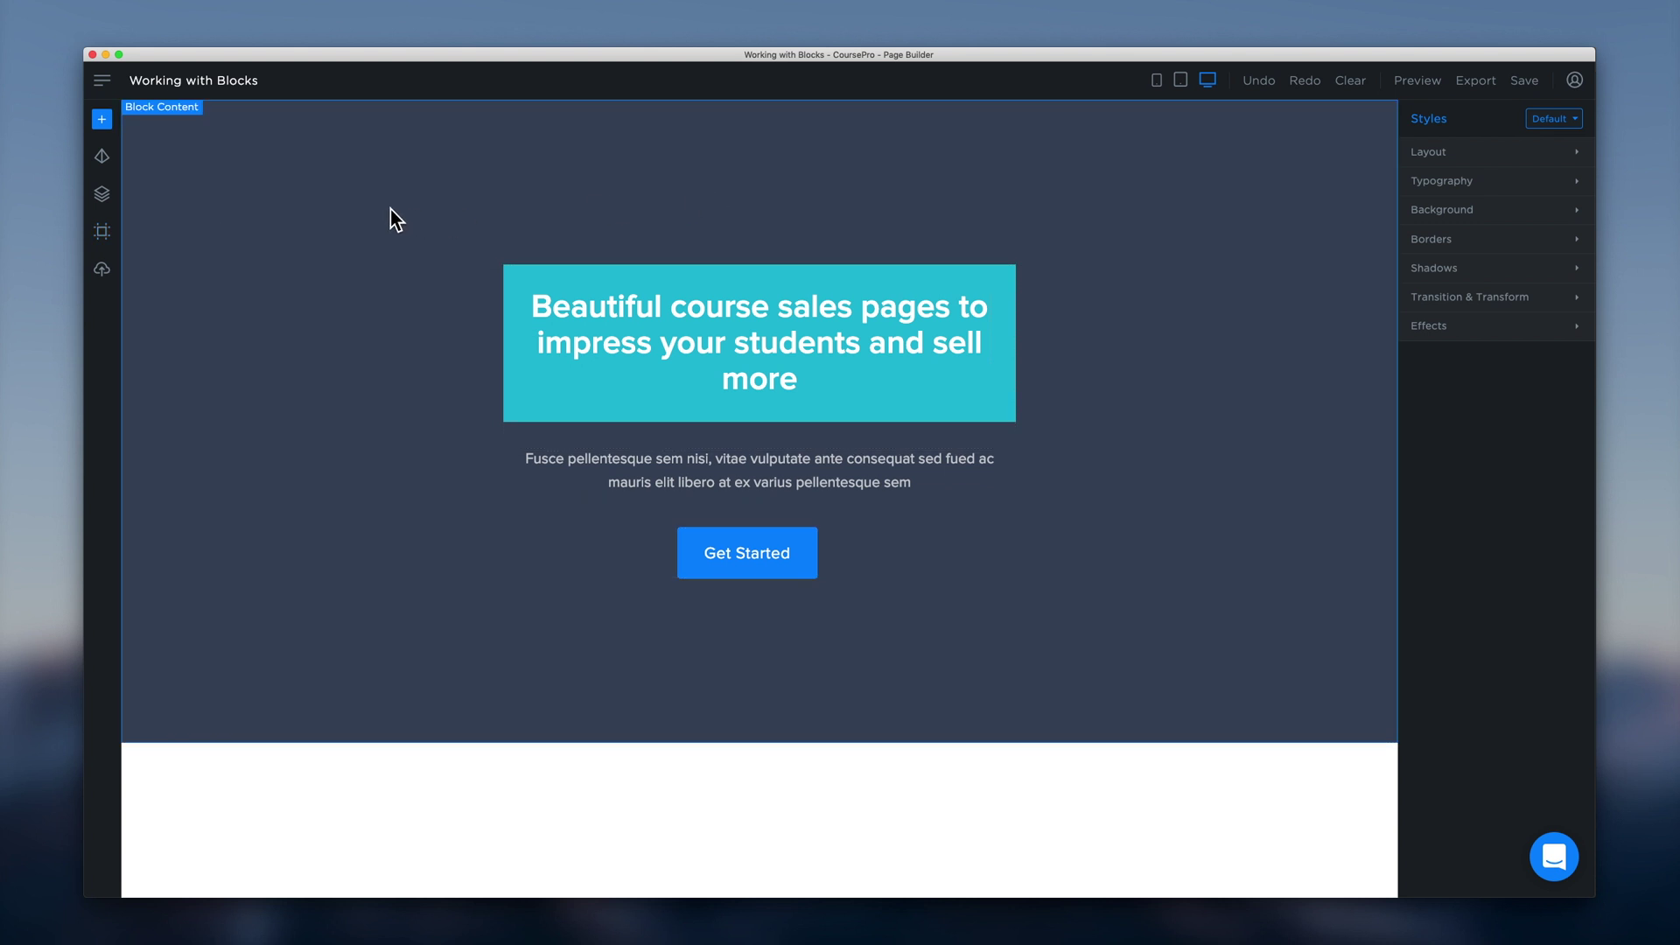
# Add the Features Images #1 block directly below the hero section
pyautogui.click(103, 120)
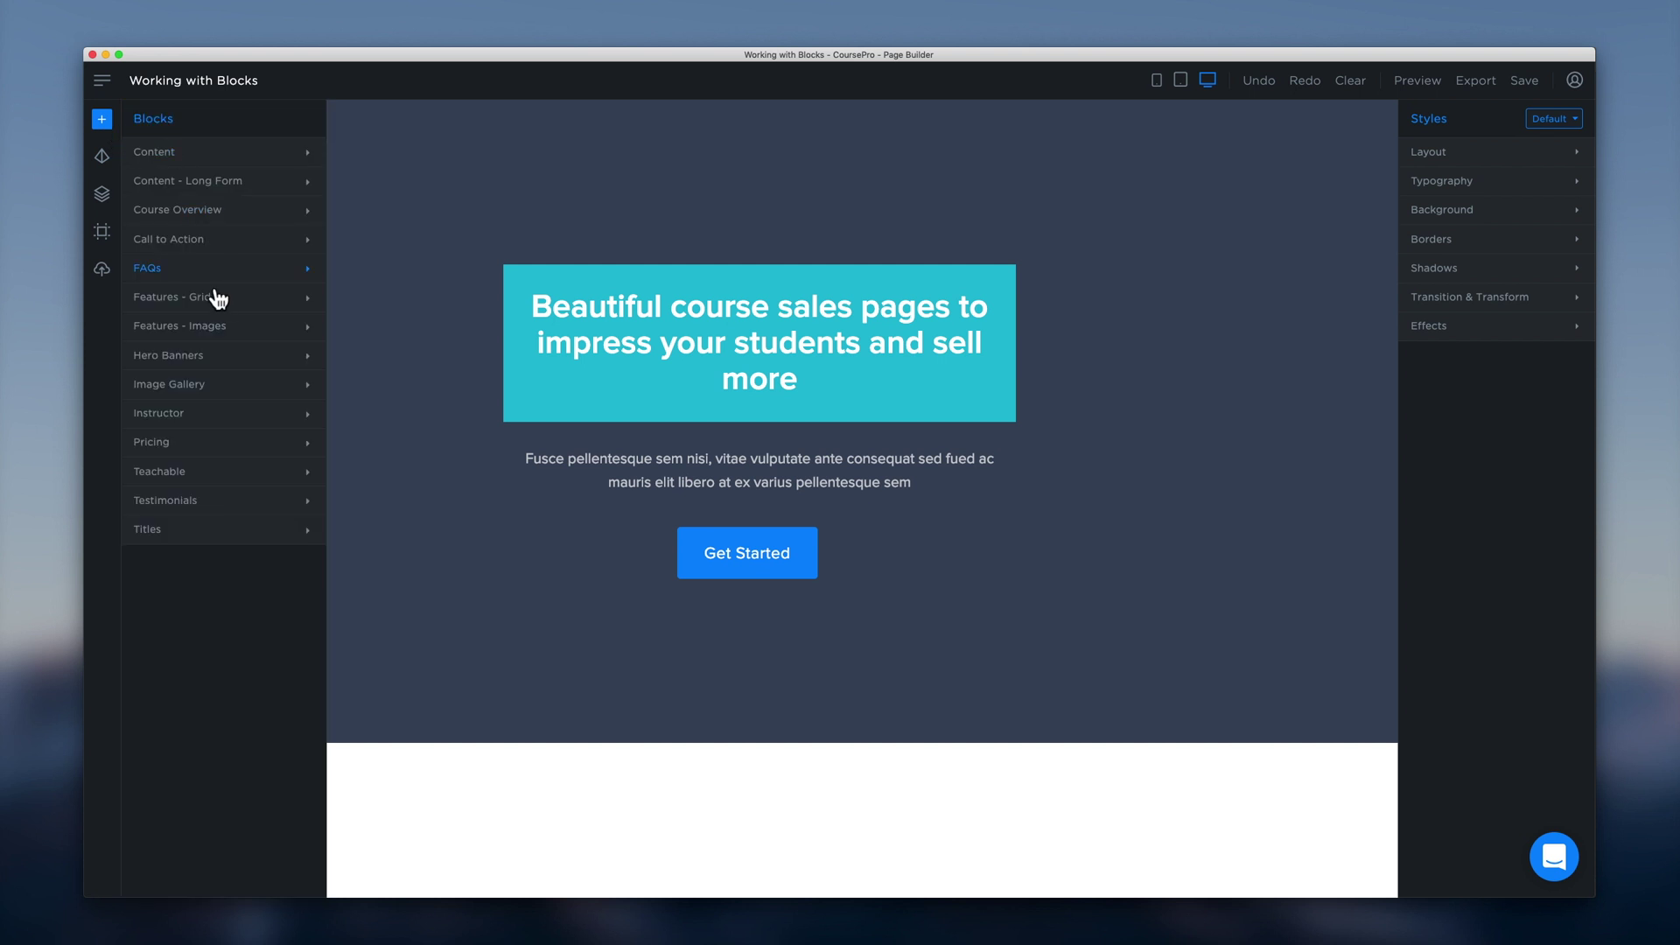
pyautogui.click(190, 333)
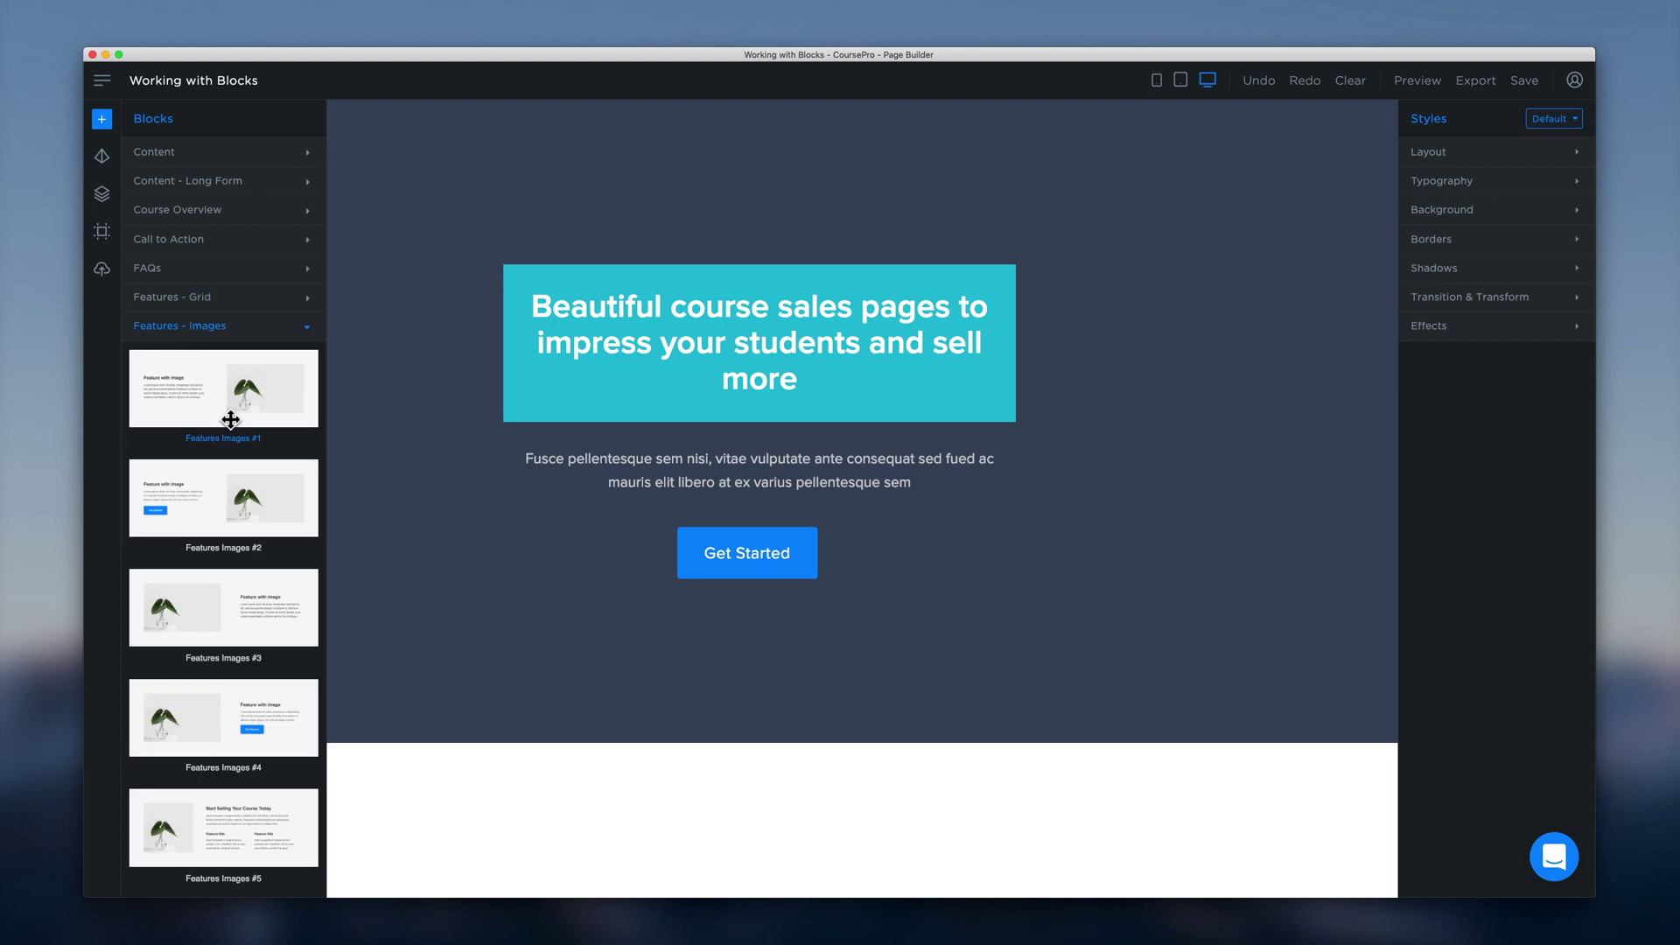
pyautogui.moveTo(223, 412); pyautogui.dragTo(753, 763)
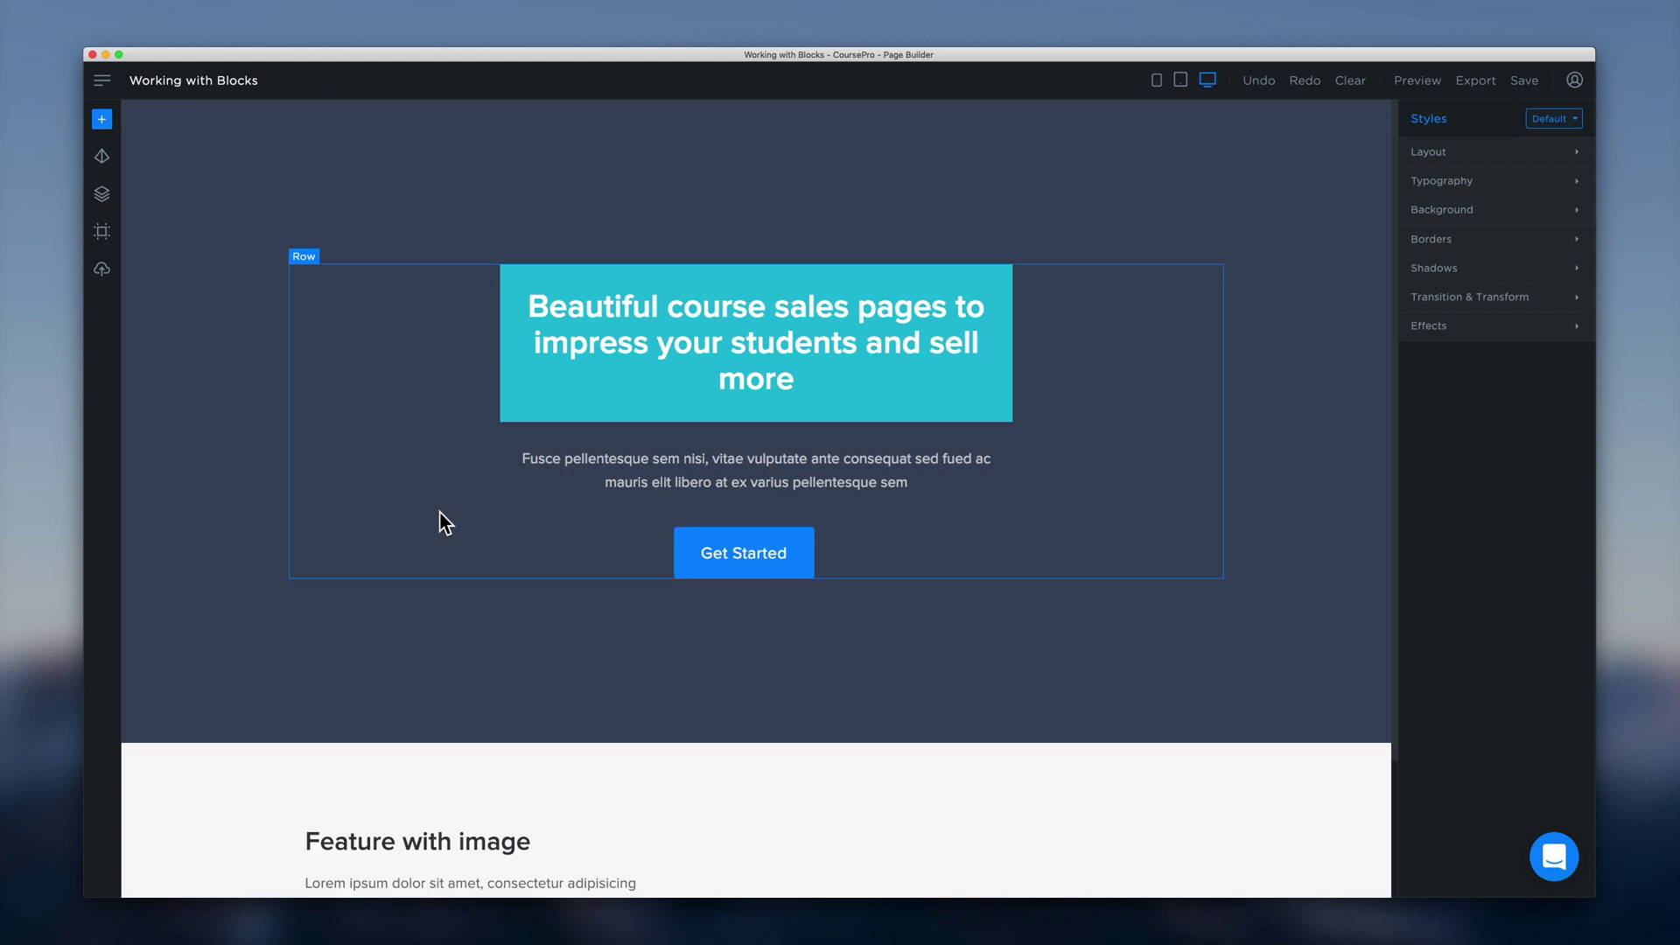
# Add a call-to-action block with a centred card of heading, text and one button below the feature section
pyautogui.scroll(-3, 429, 507)
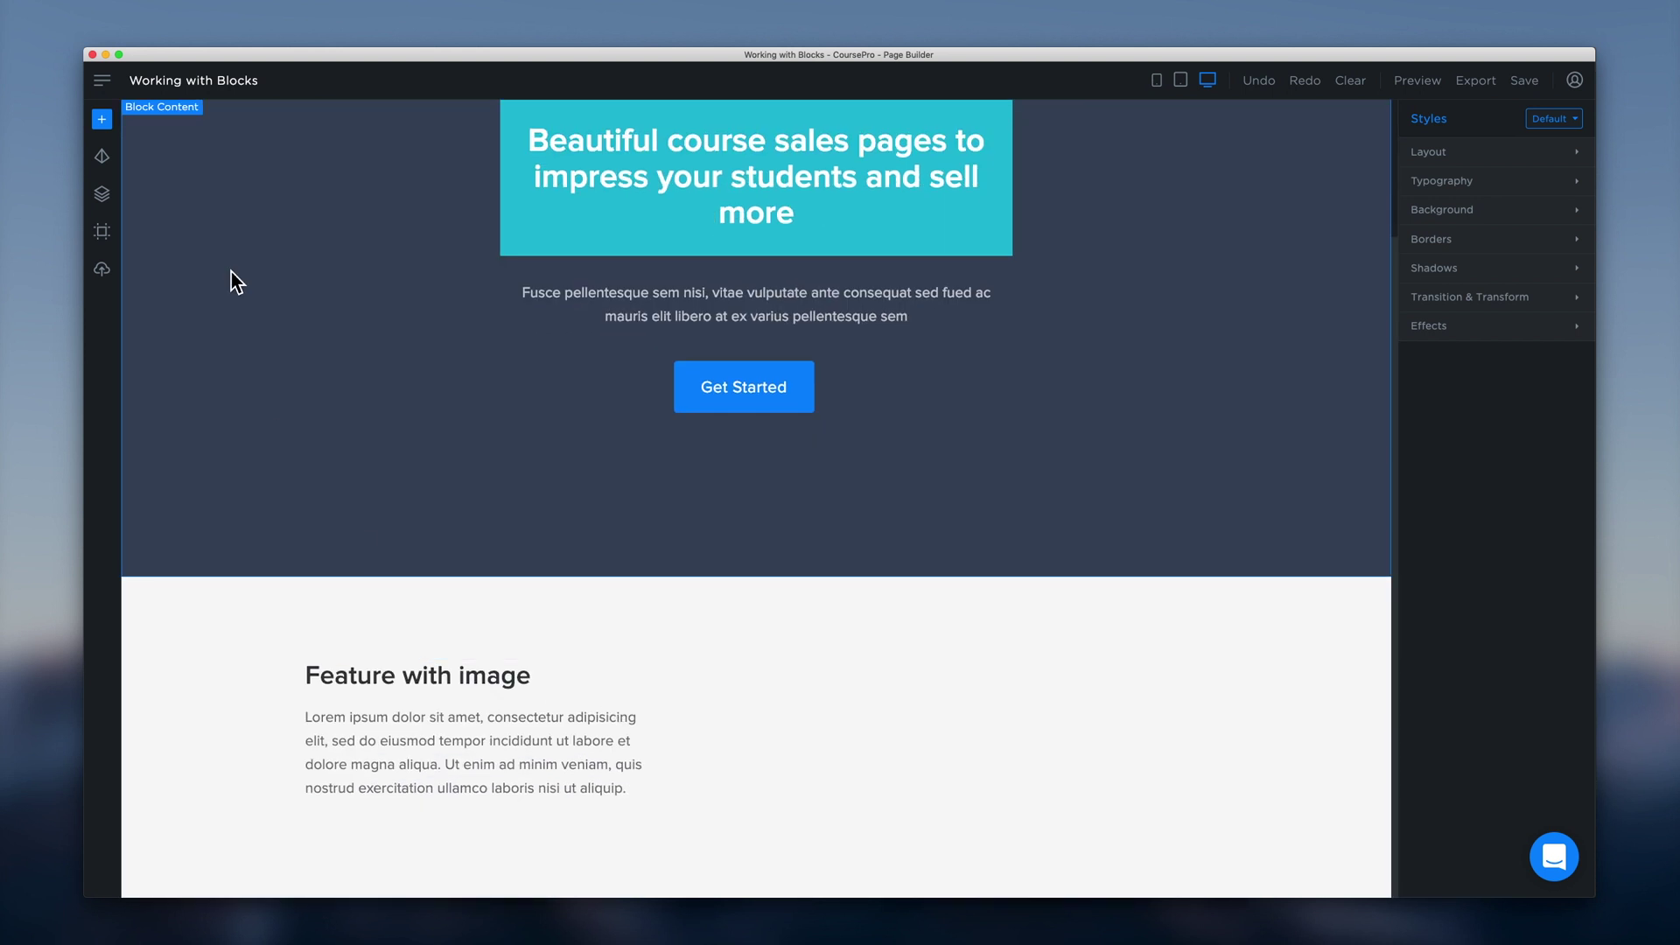
pyautogui.click(119, 135)
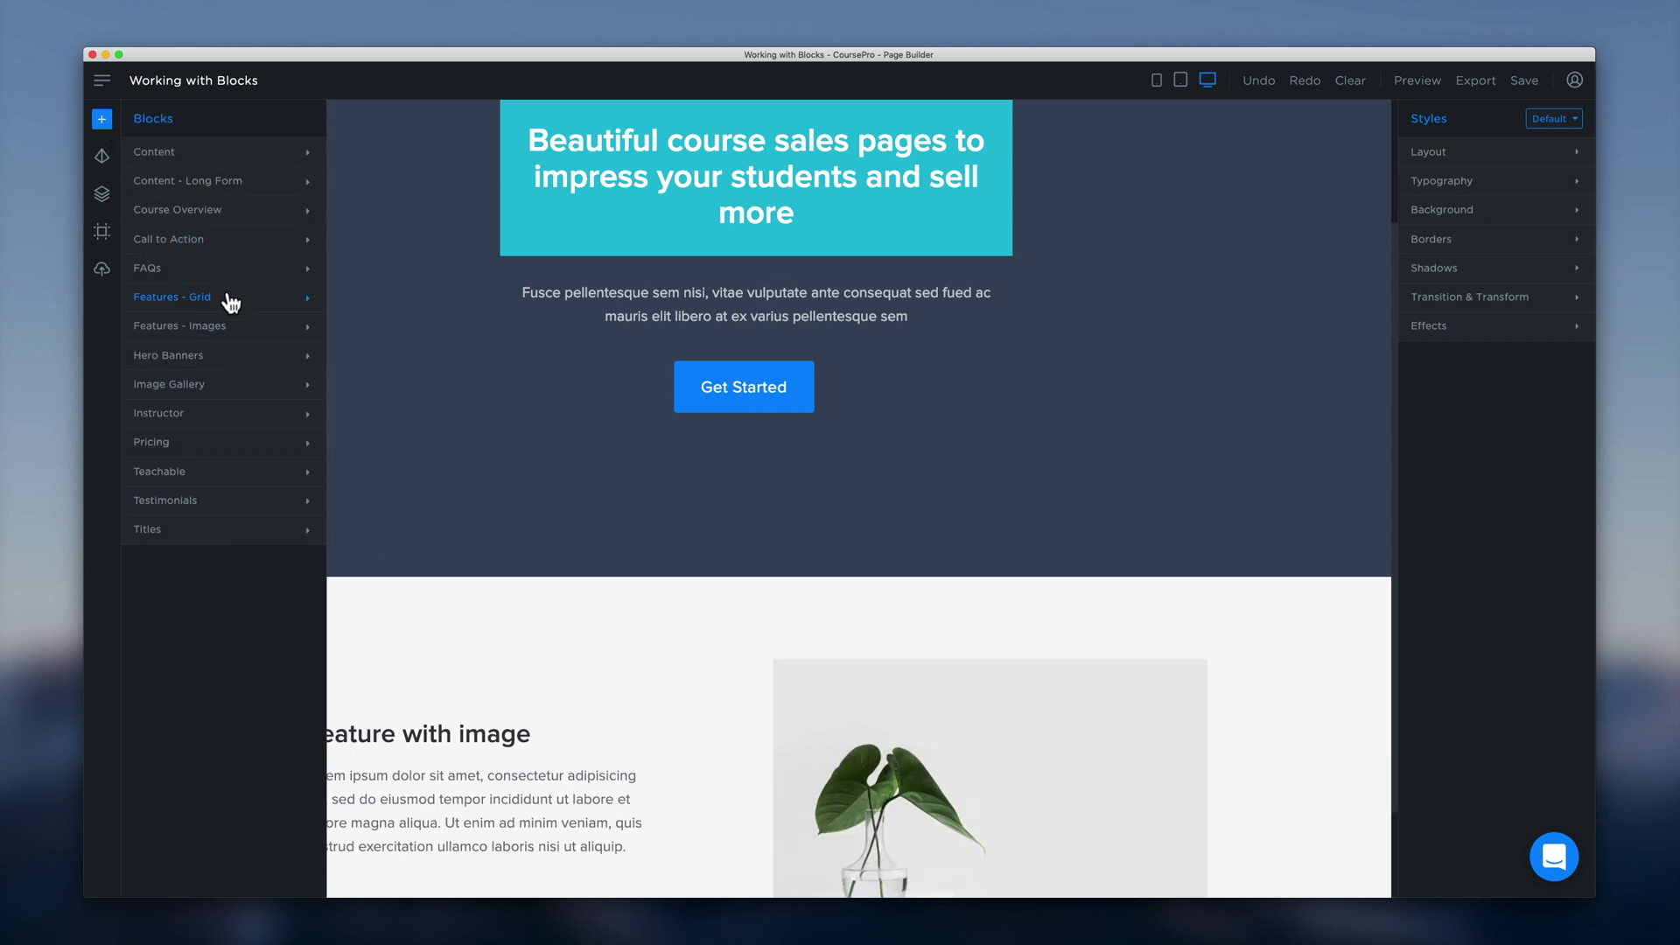
pyautogui.click(210, 247)
pyautogui.scroll(-5, 243, 389)
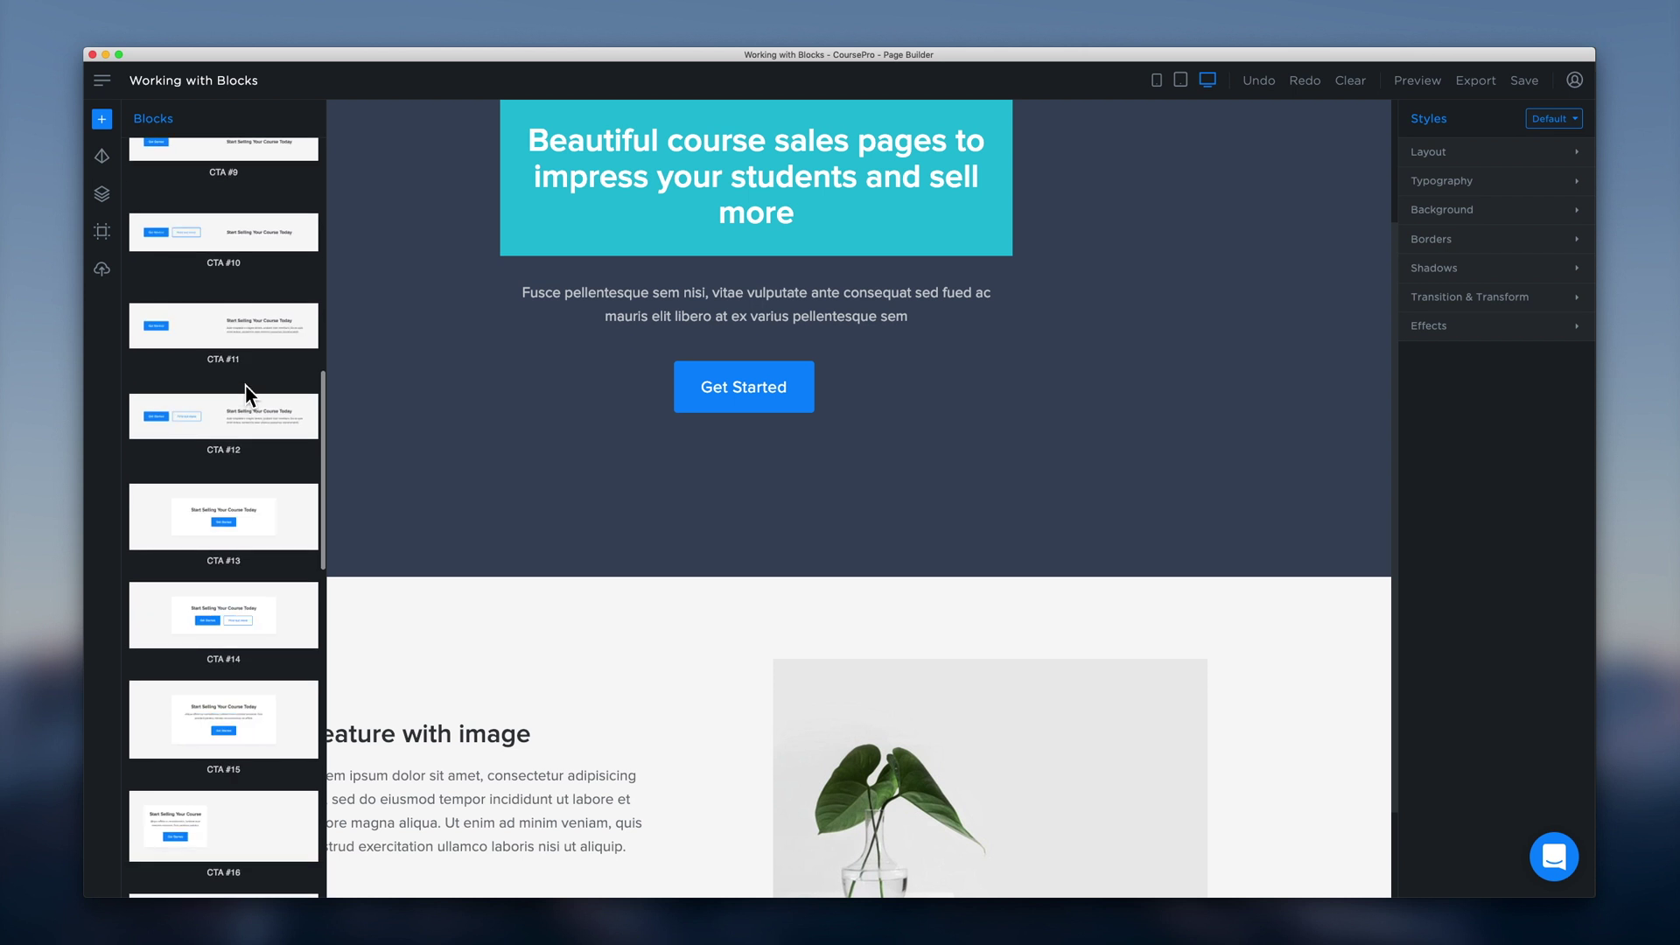
pyautogui.scroll(-5, 245, 386)
pyautogui.moveTo(232, 497); pyautogui.dragTo(726, 862)
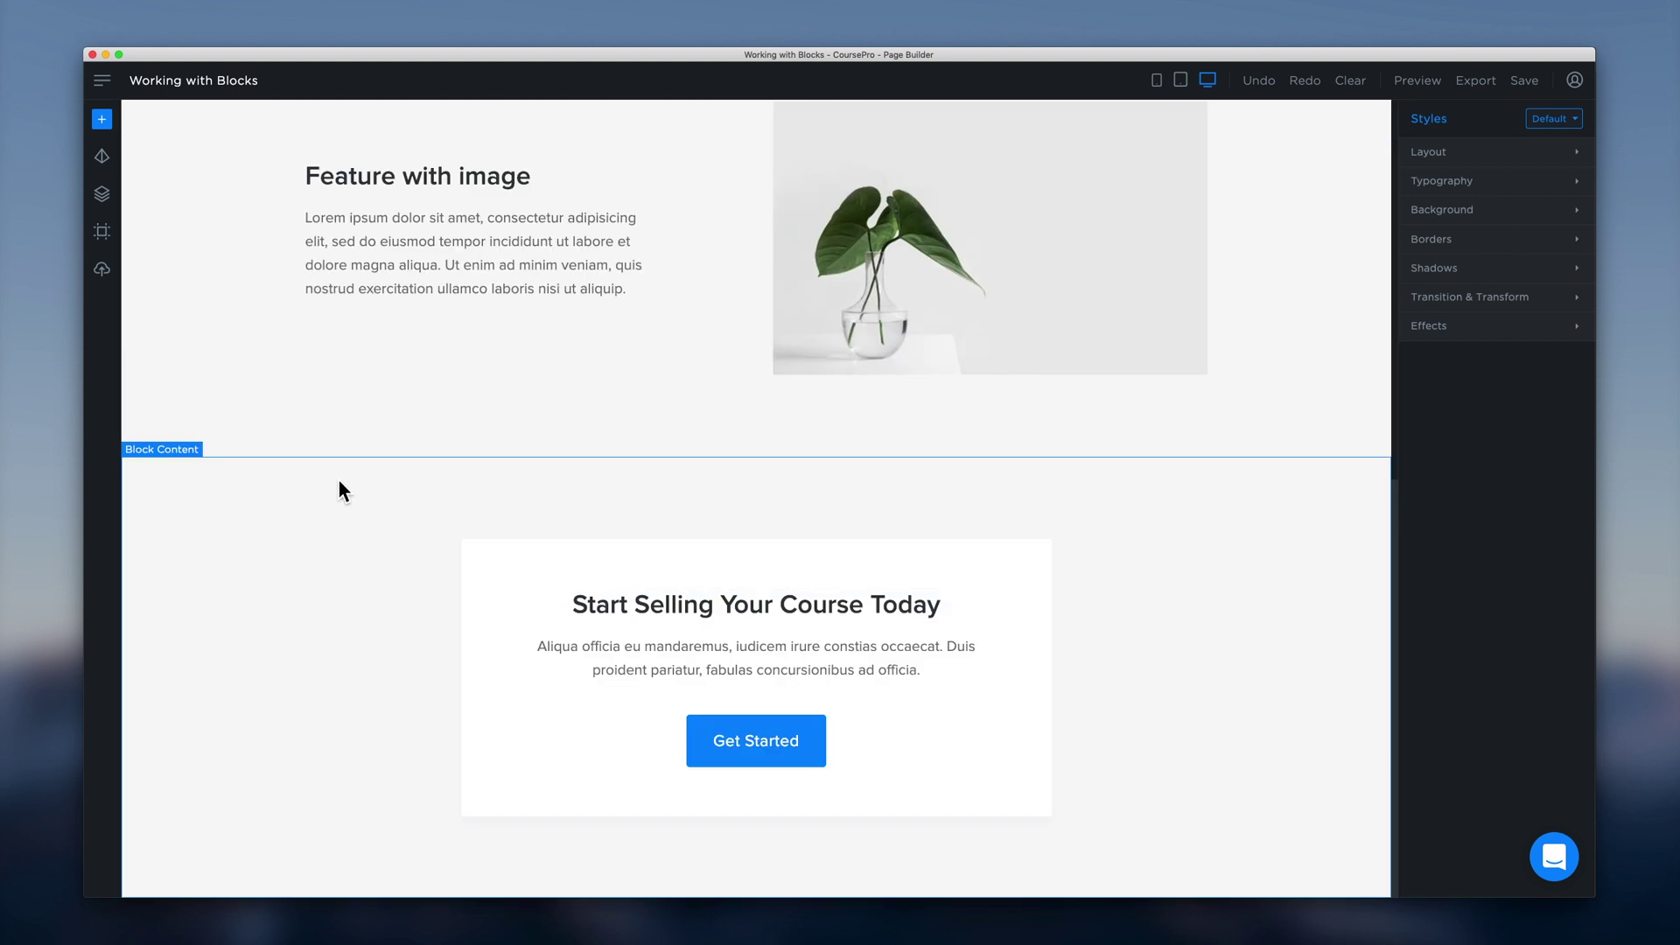
# Reorder the layers so the call-to-action section moves from the end of the page to above the hero section
pyautogui.scroll(1, 372, 546)
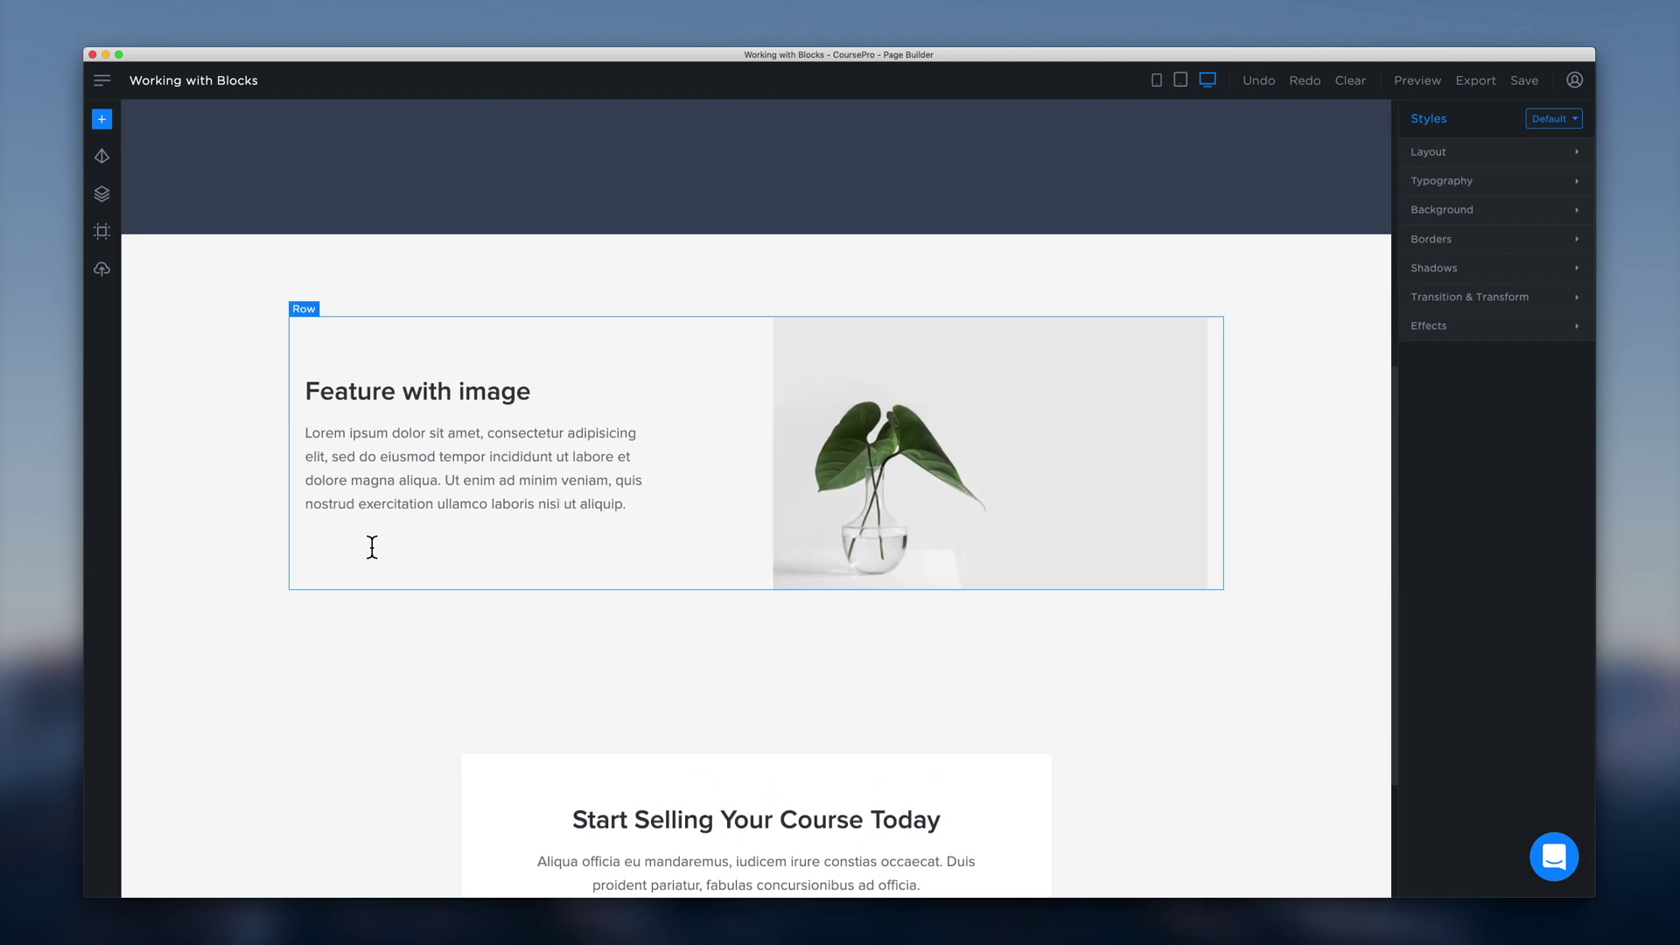
pyautogui.scroll(2, 372, 547)
pyautogui.scroll(-3, 261, 403)
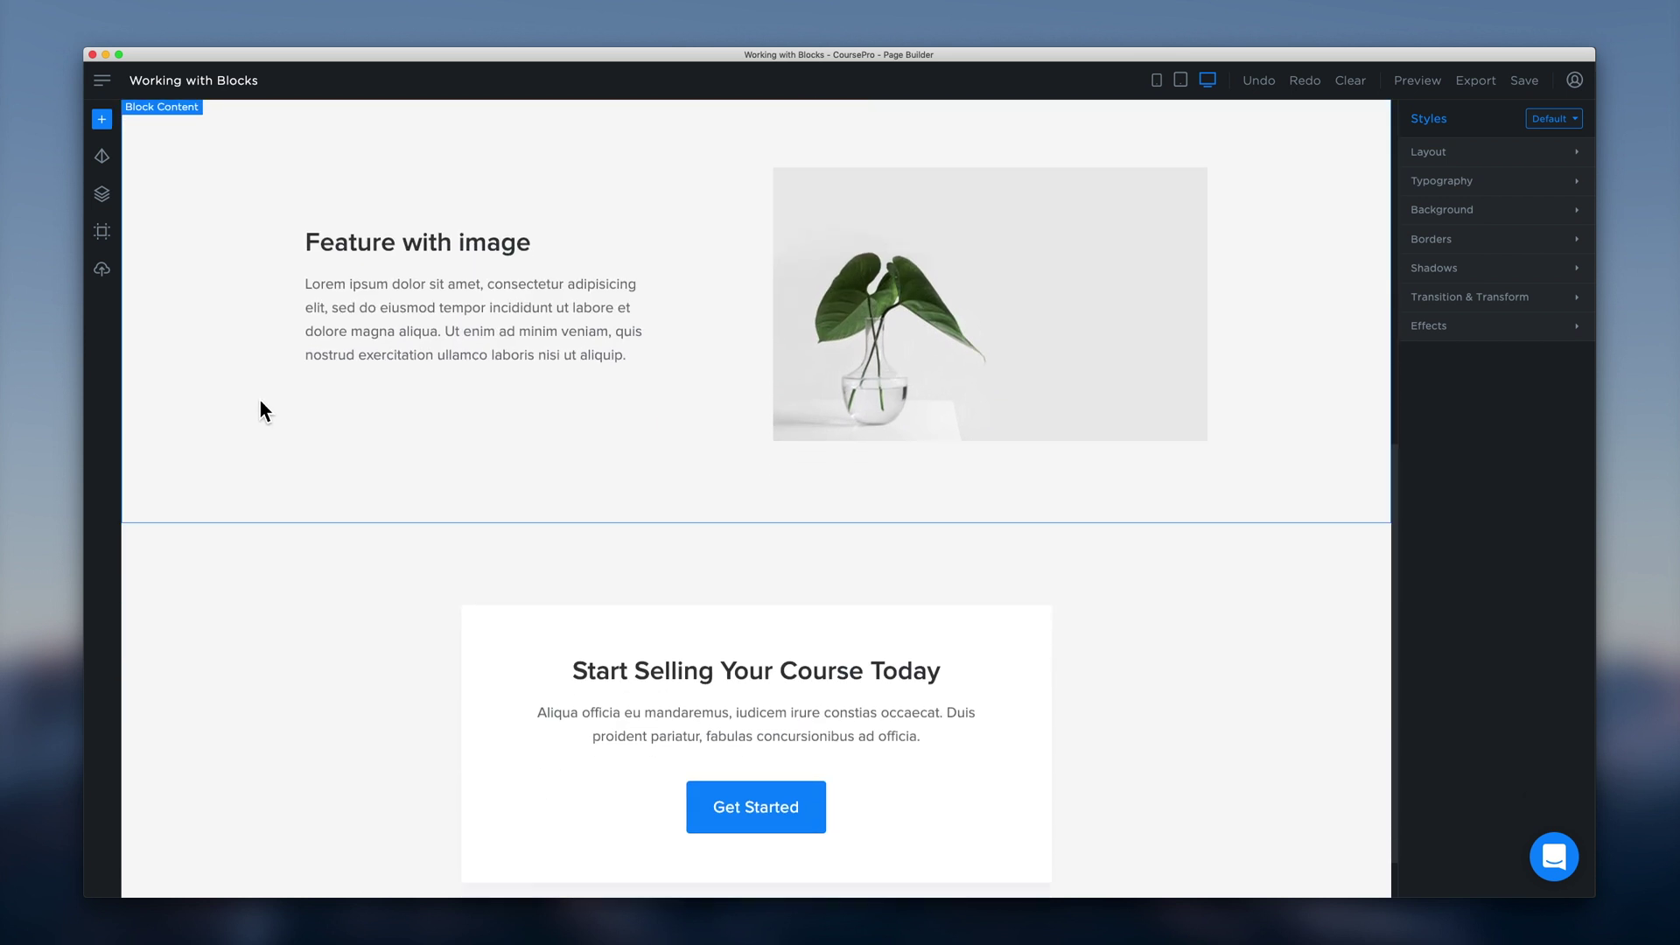
pyautogui.scroll(-1, 261, 404)
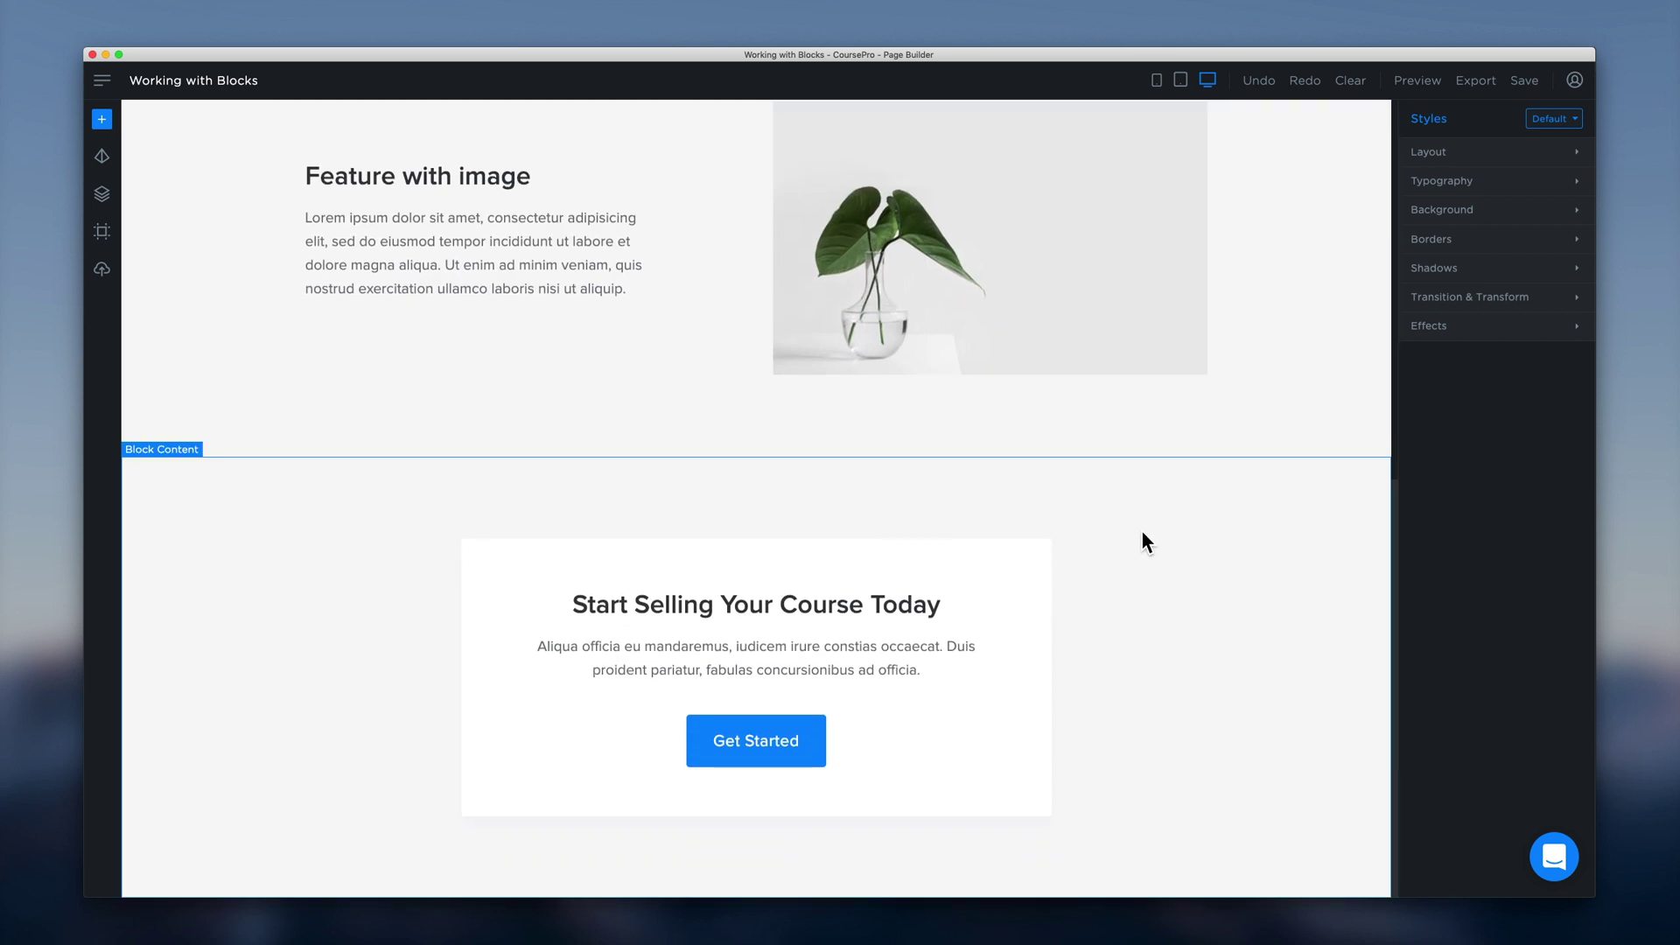
pyautogui.click(118, 205)
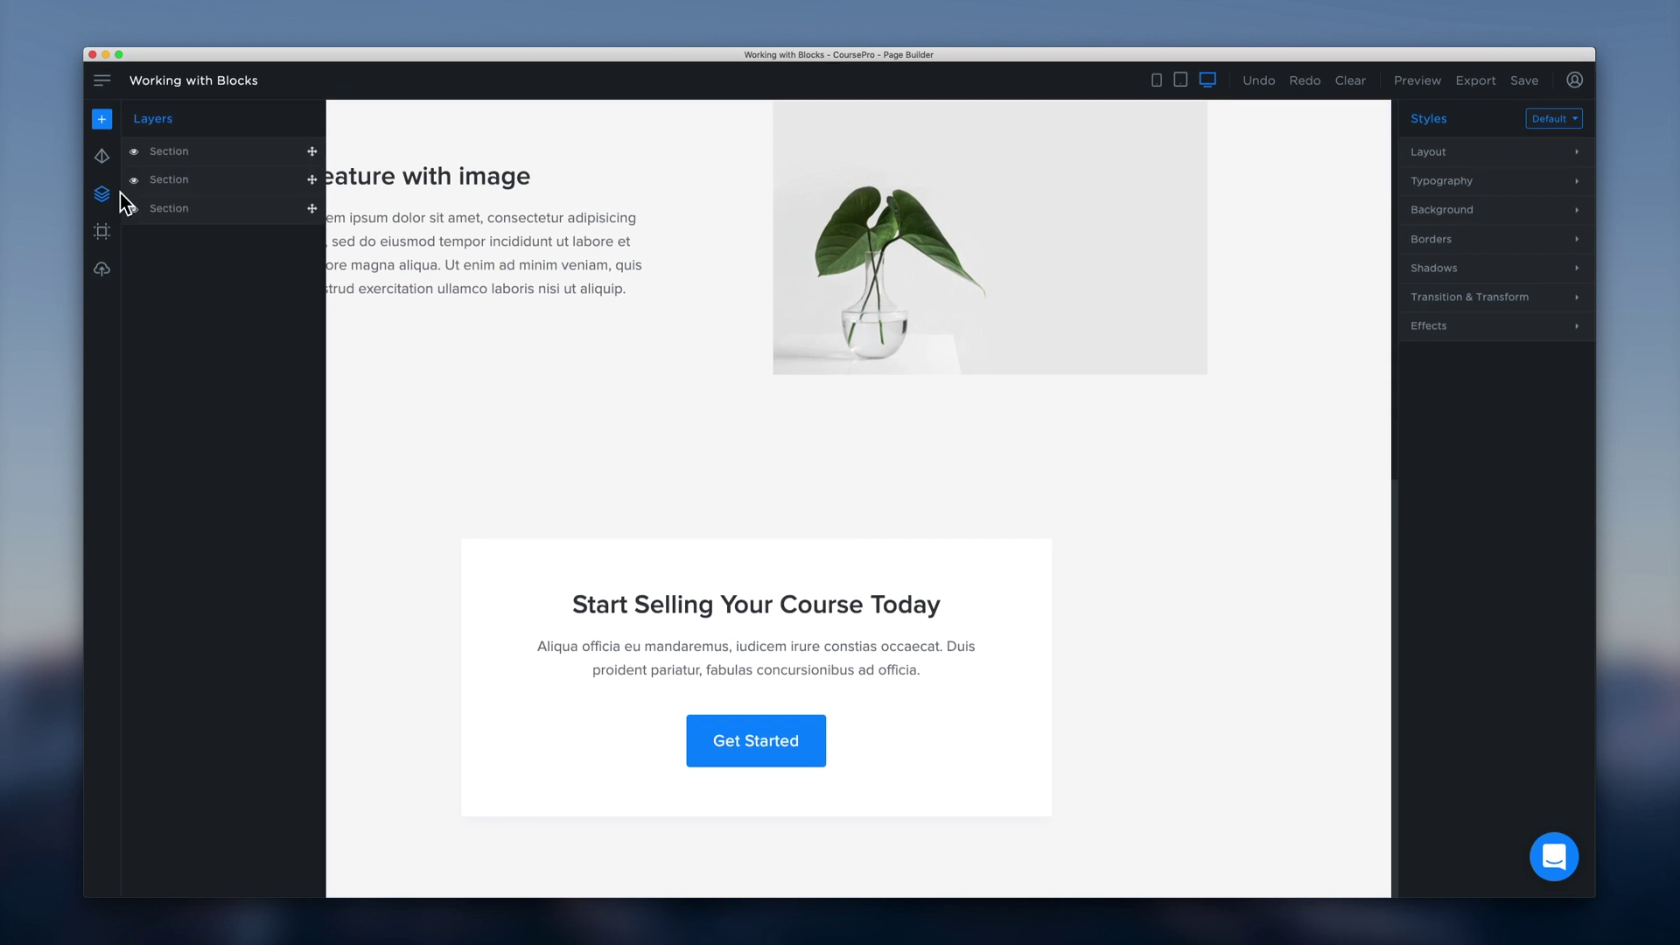
pyautogui.click(257, 216)
pyautogui.click(255, 155)
pyautogui.click(261, 184)
pyautogui.click(264, 217)
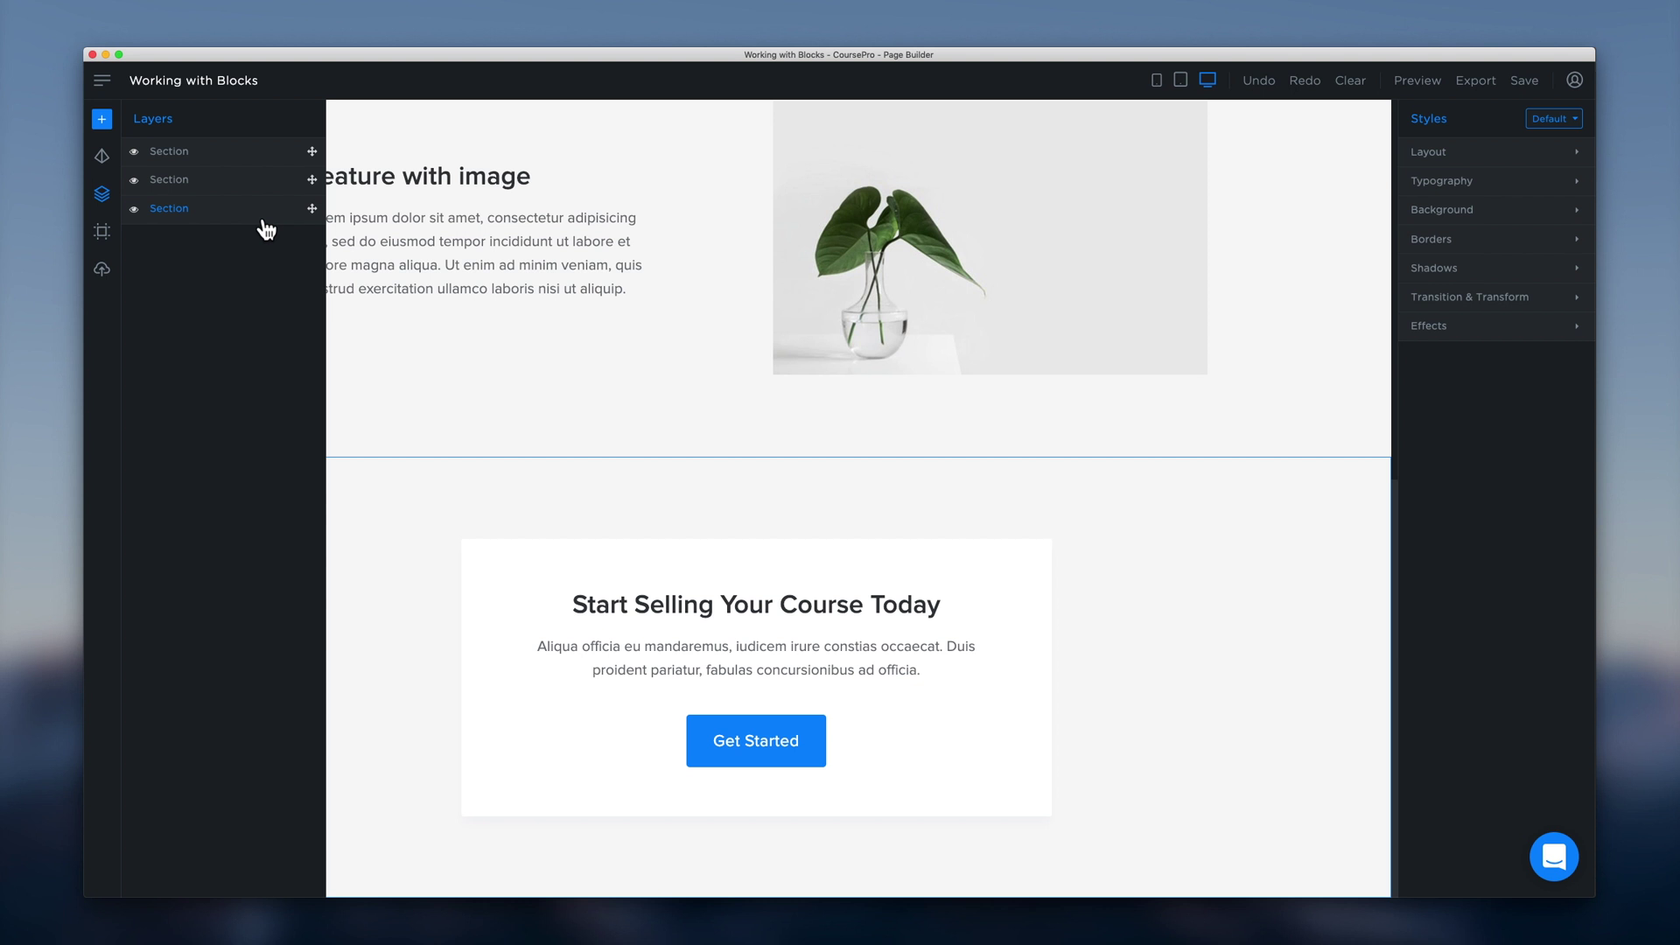
pyautogui.moveTo(313, 209); pyautogui.dragTo(312, 149)
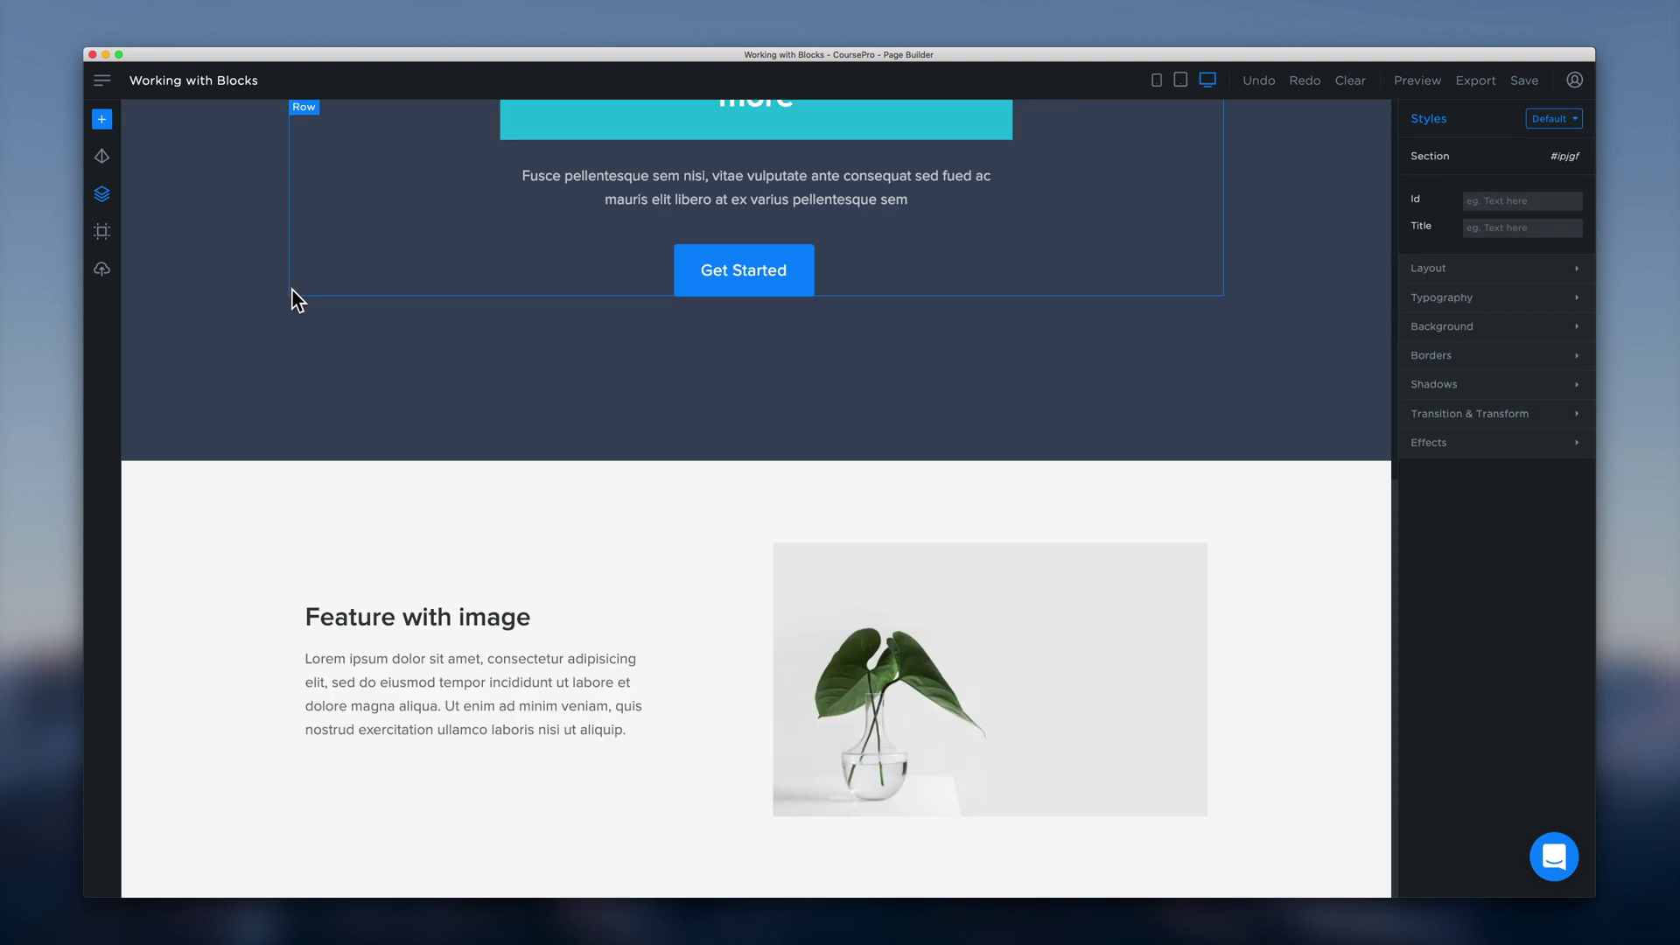
# Reorder the layers to place the call-to-action section between the hero and the feature section
pyautogui.scroll(5, 287, 334)
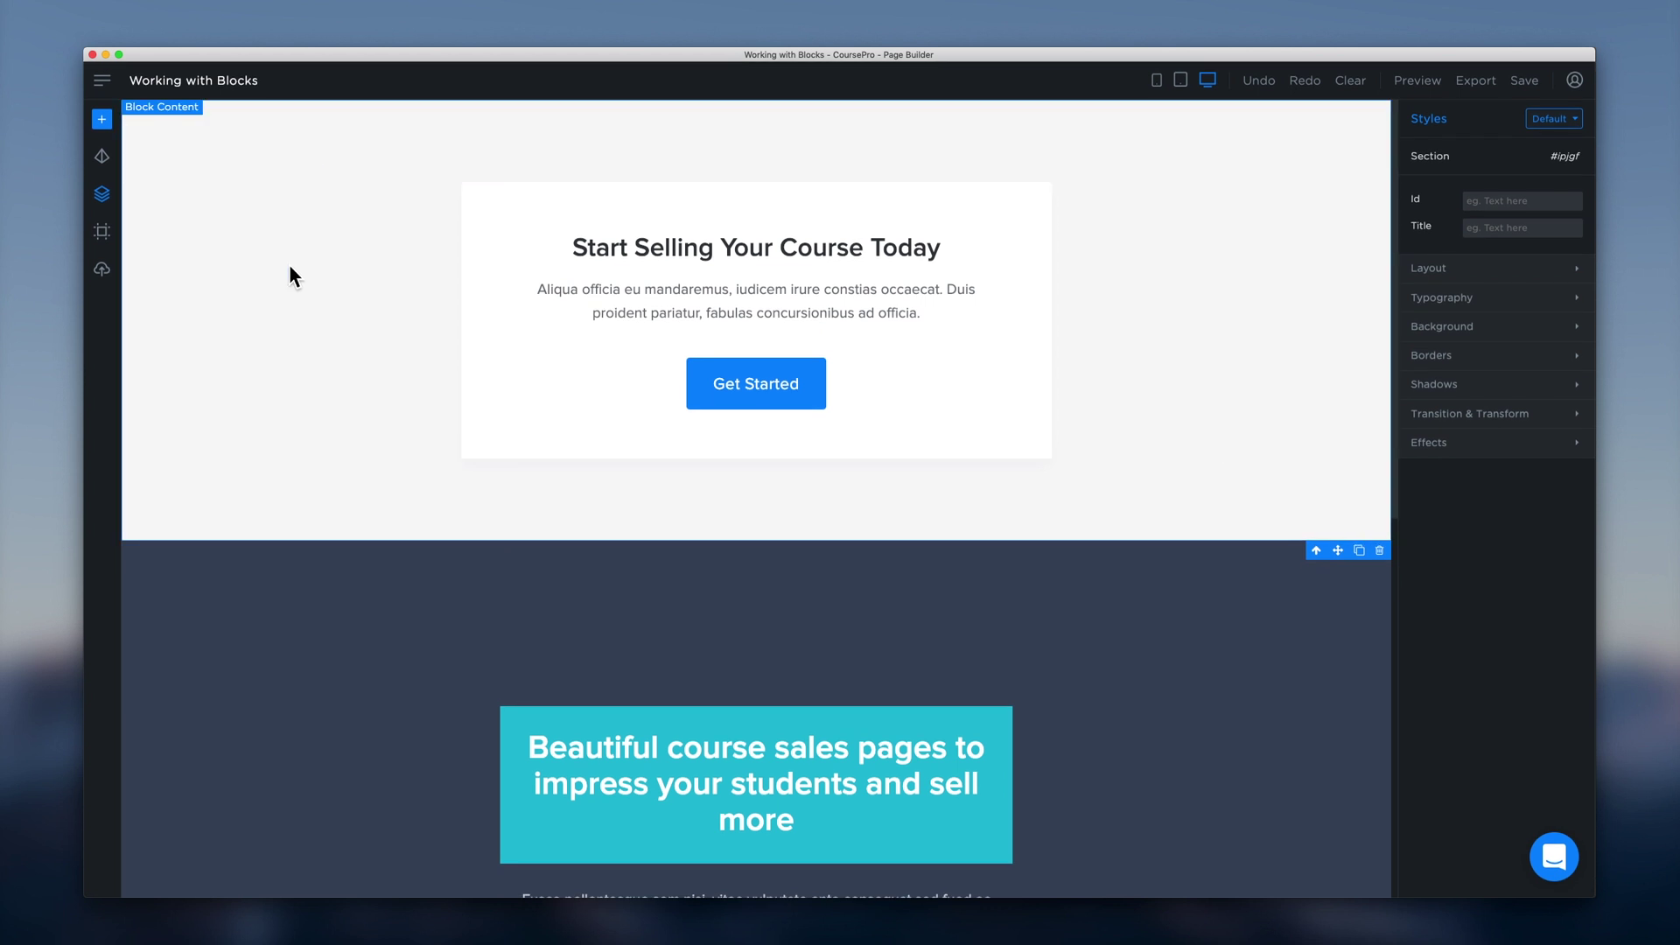
pyautogui.click(103, 194)
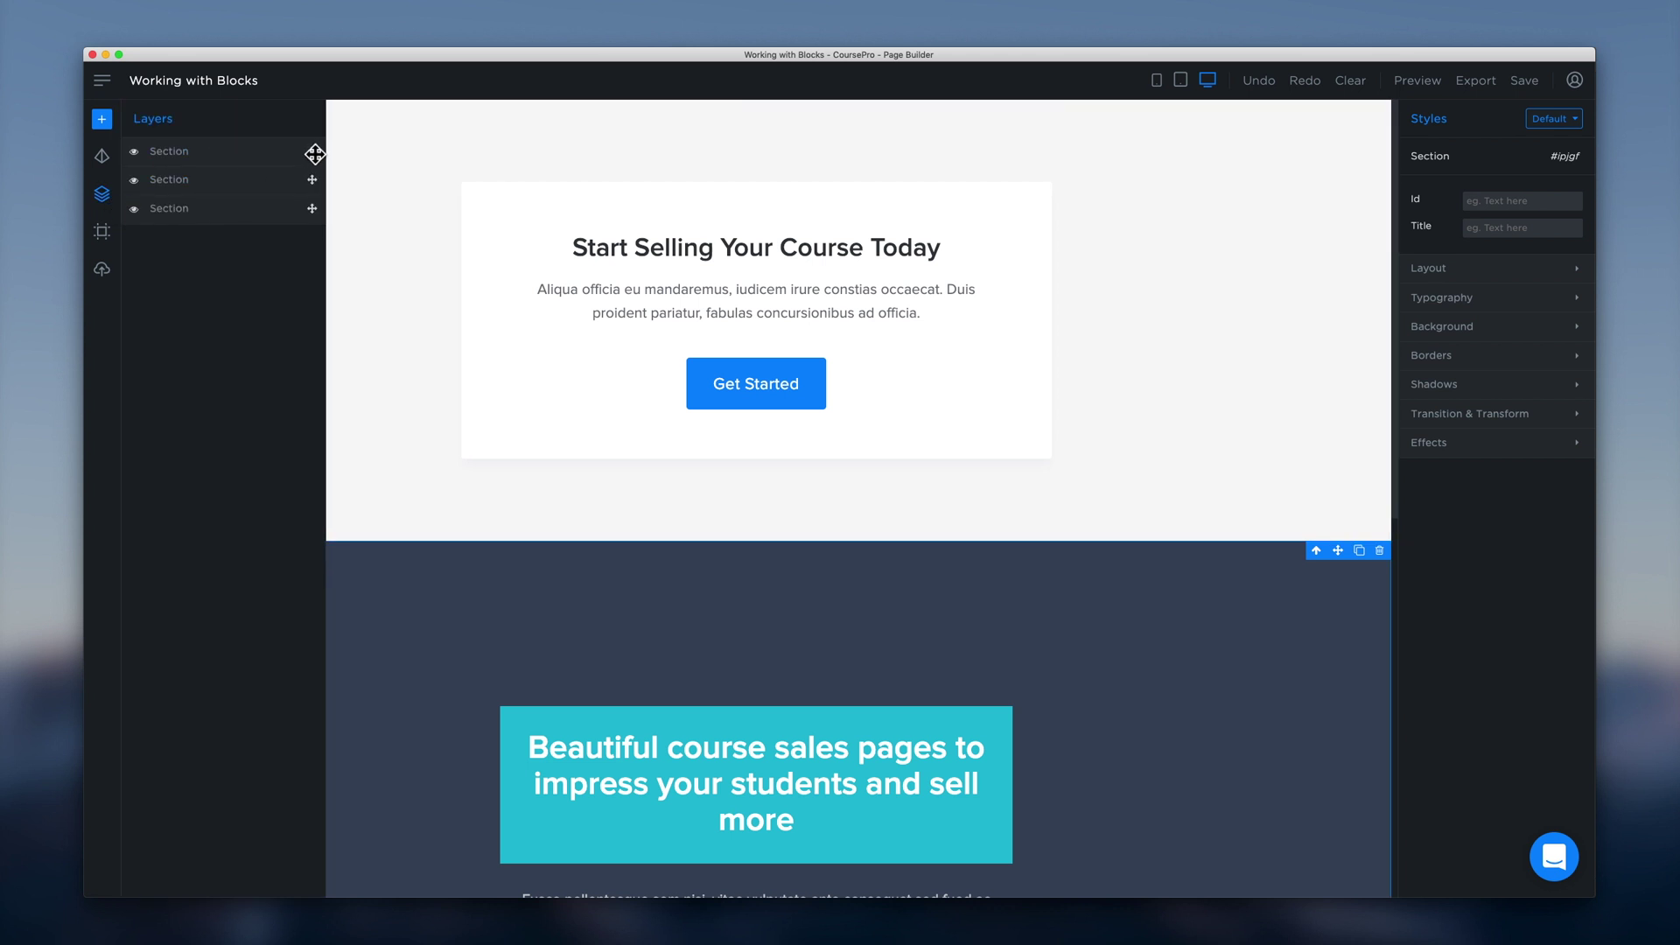
pyautogui.moveTo(311, 153); pyautogui.dragTo(311, 196)
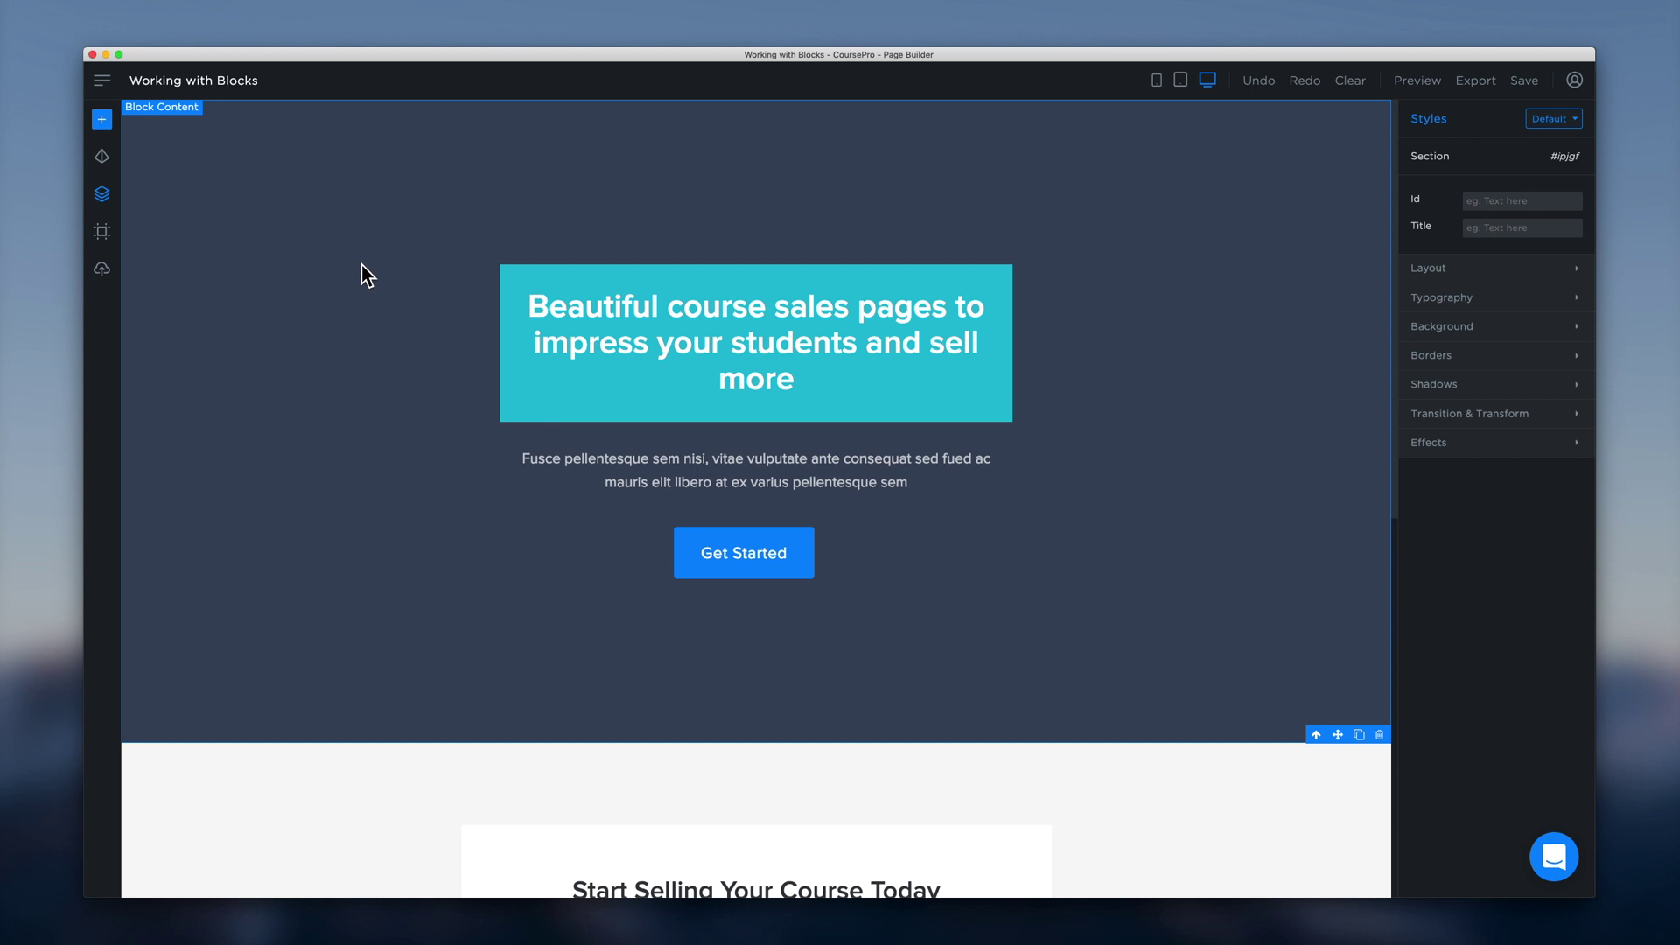
# Select the call-to-action block's parent section and delete the whole section from the page
pyautogui.scroll(-5, 361, 264)
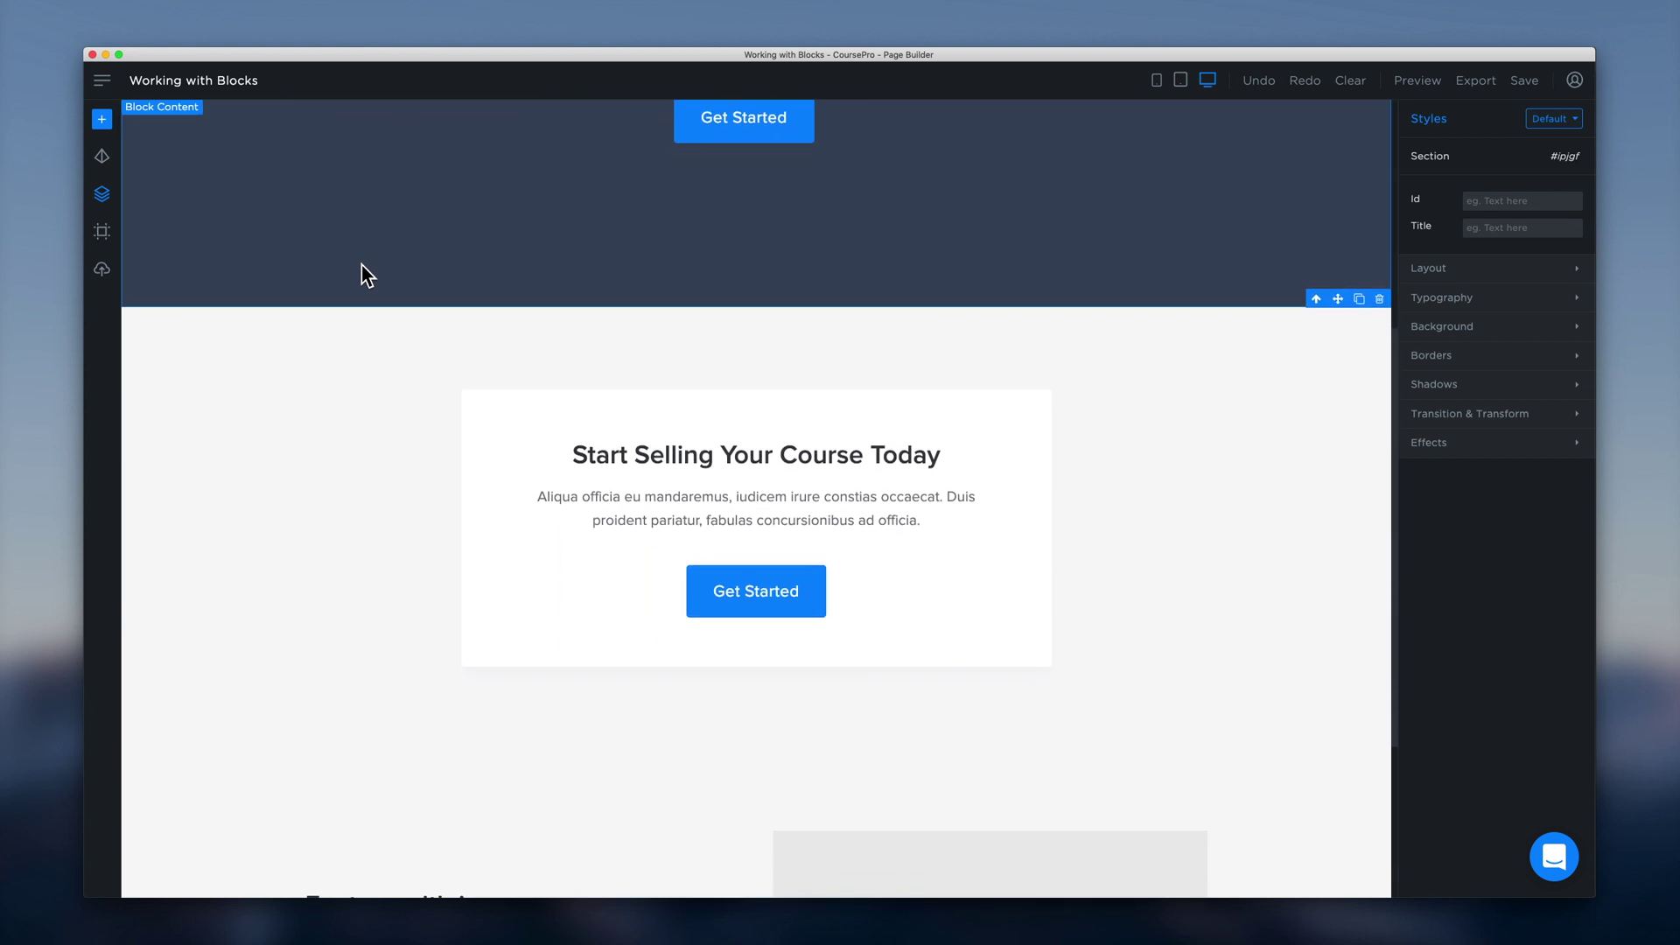
pyautogui.scroll(-1, 349, 341)
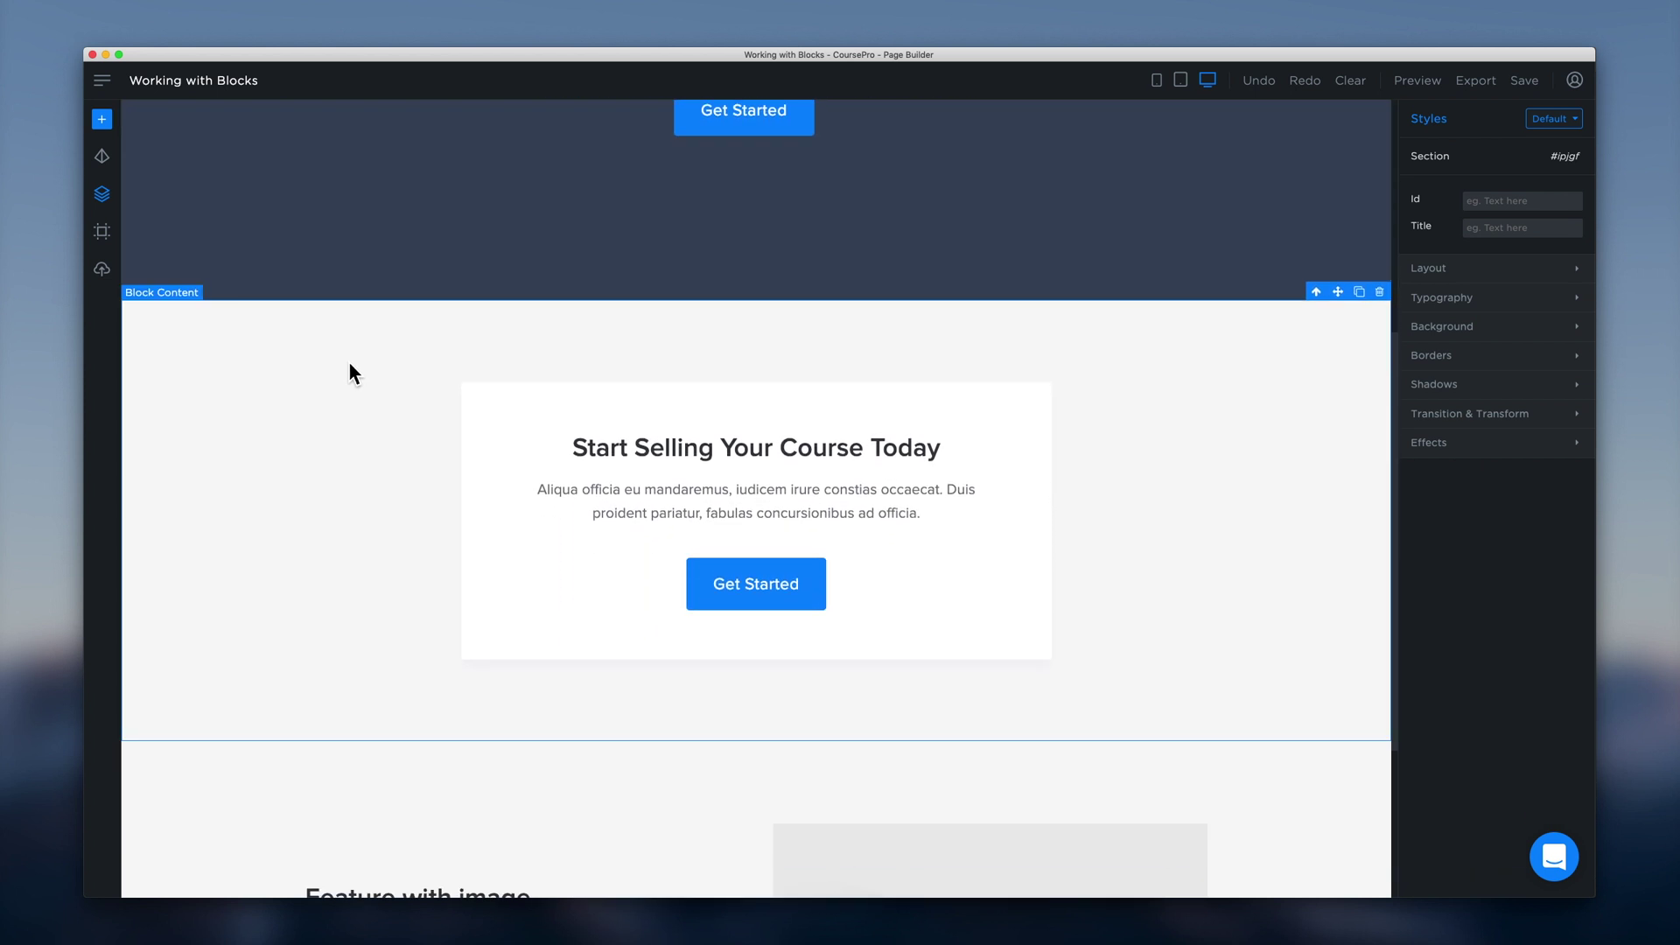
pyautogui.click(351, 374)
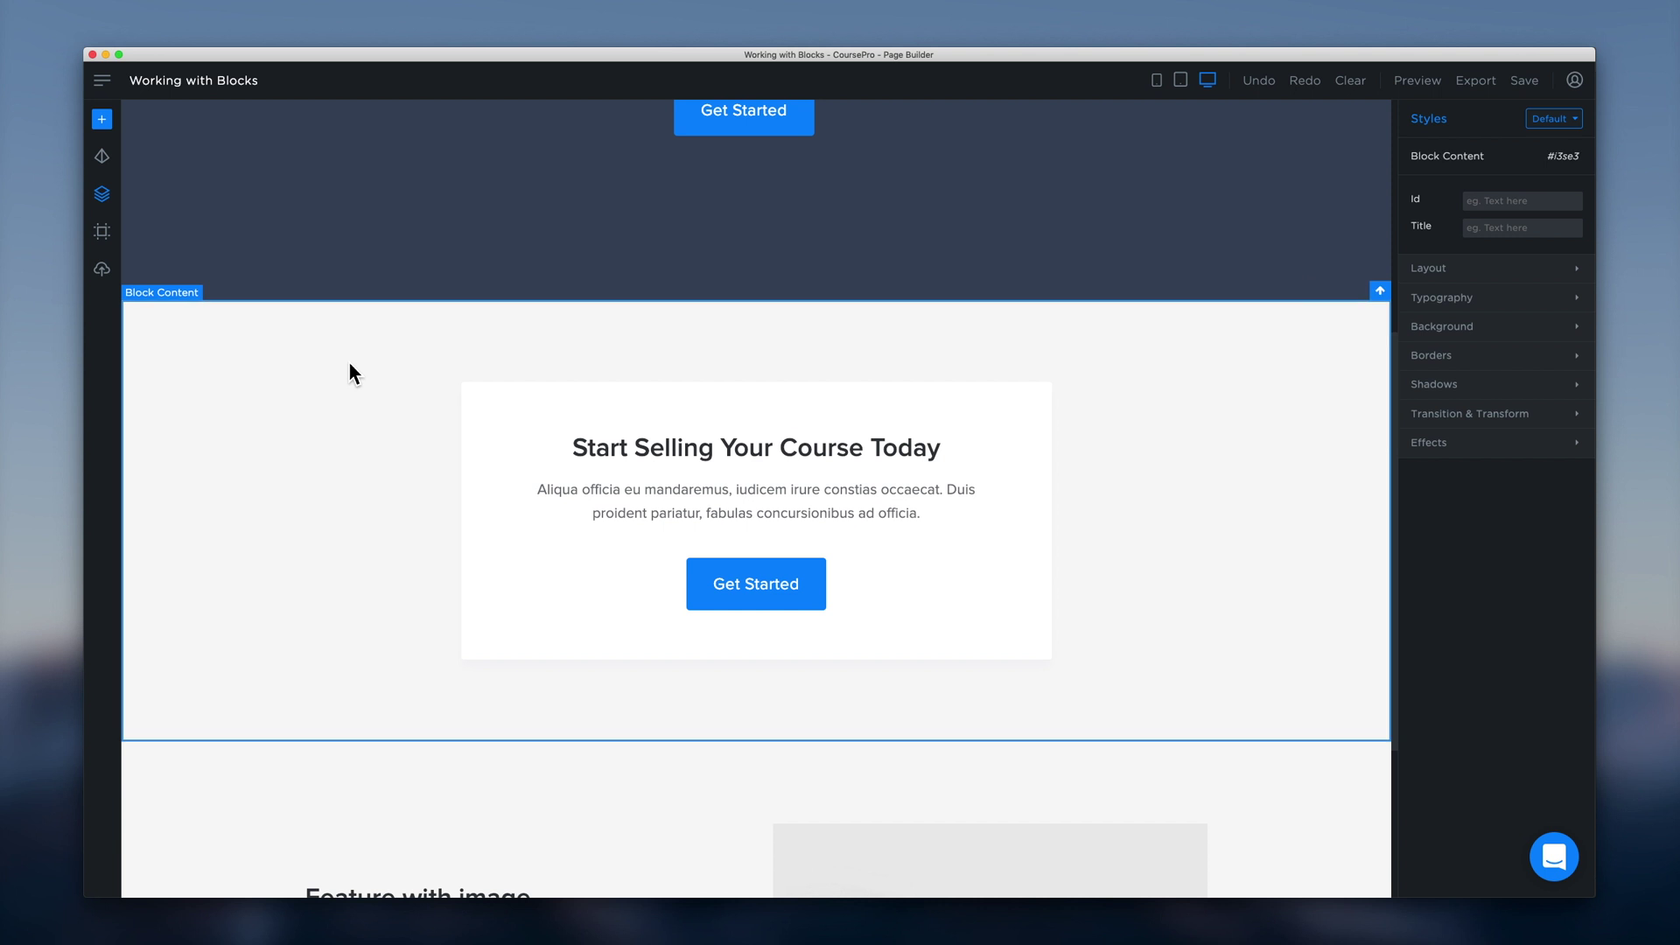
pyautogui.scroll(1, 350, 364)
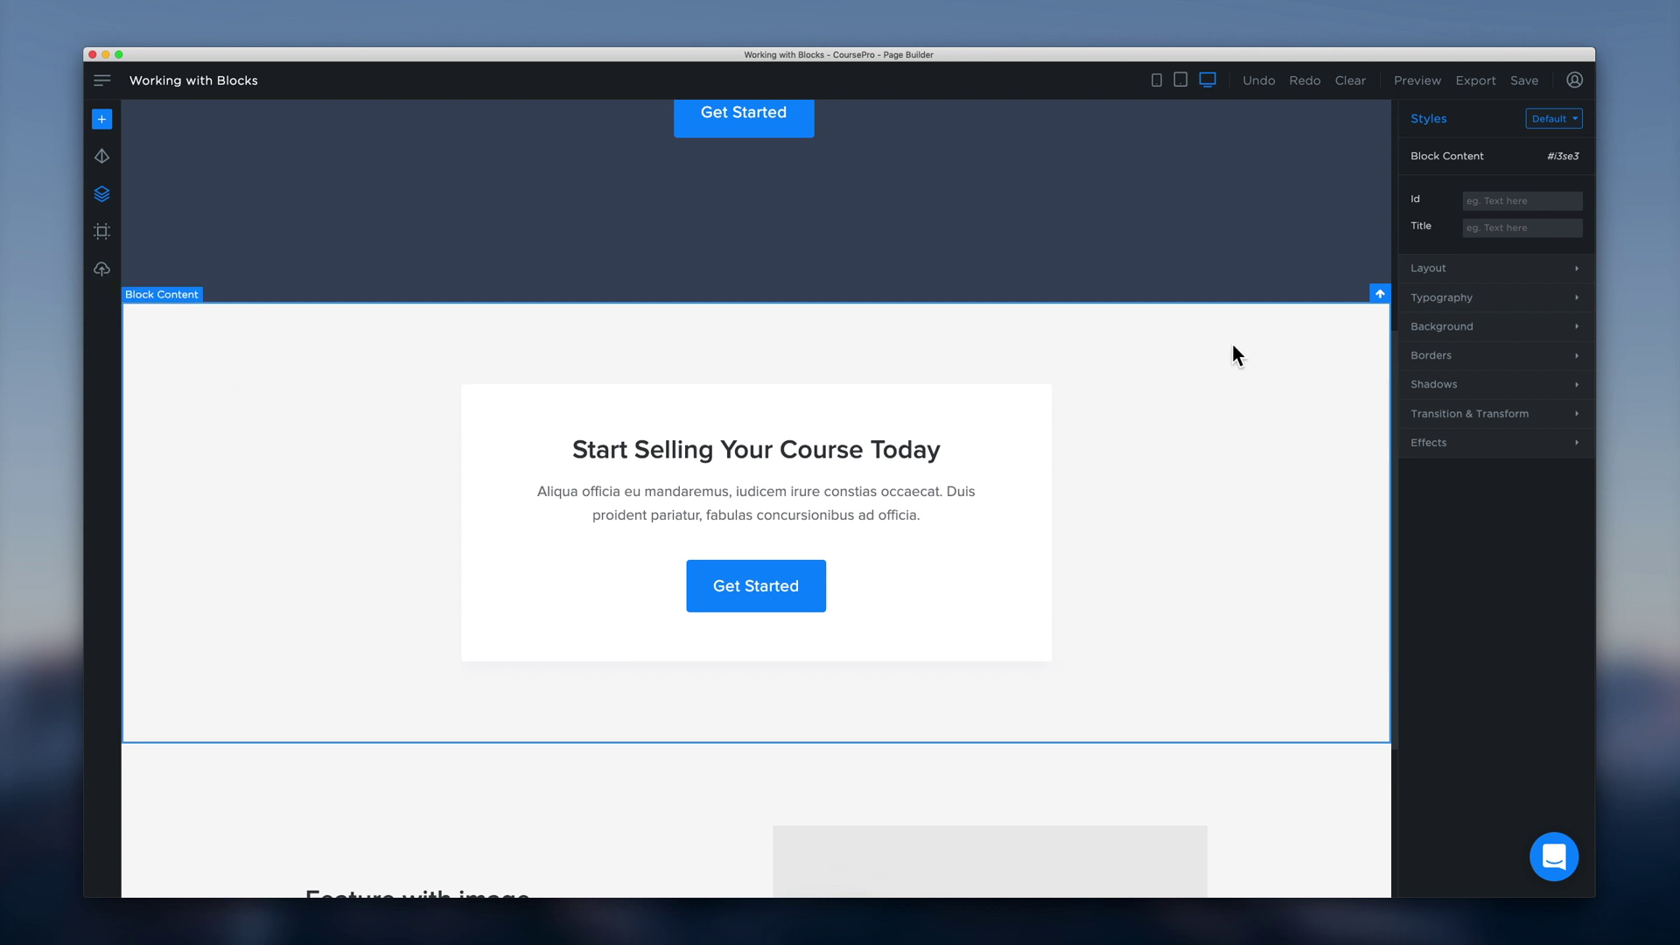
pyautogui.scroll(-1, 175, 324)
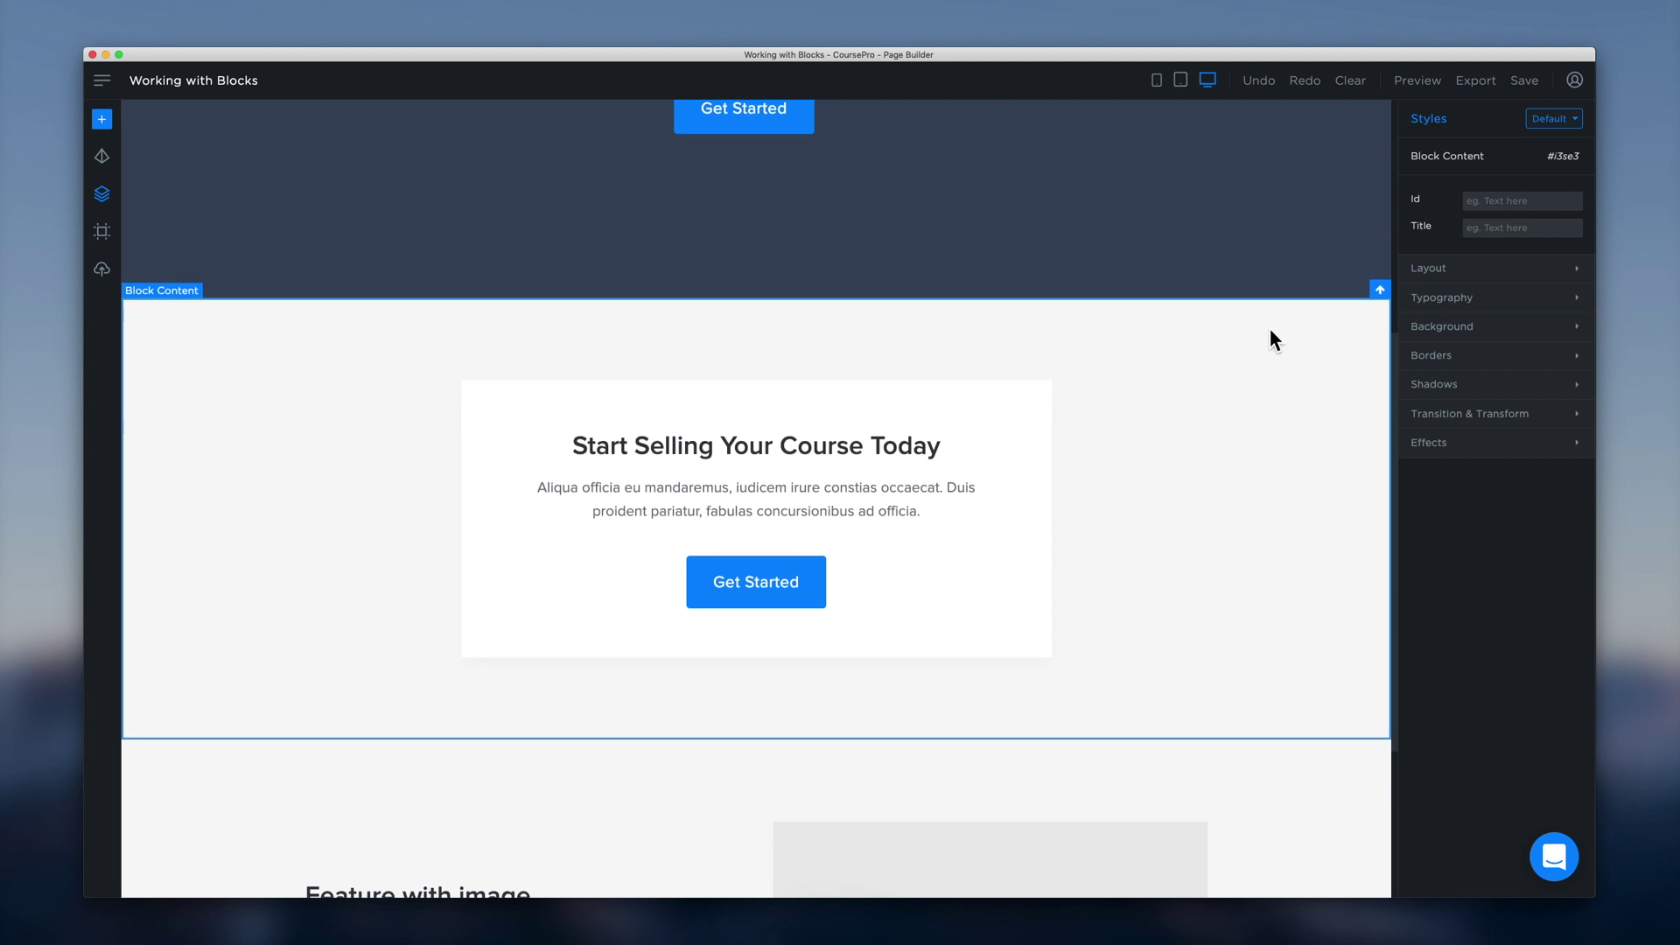
pyautogui.click(1381, 291)
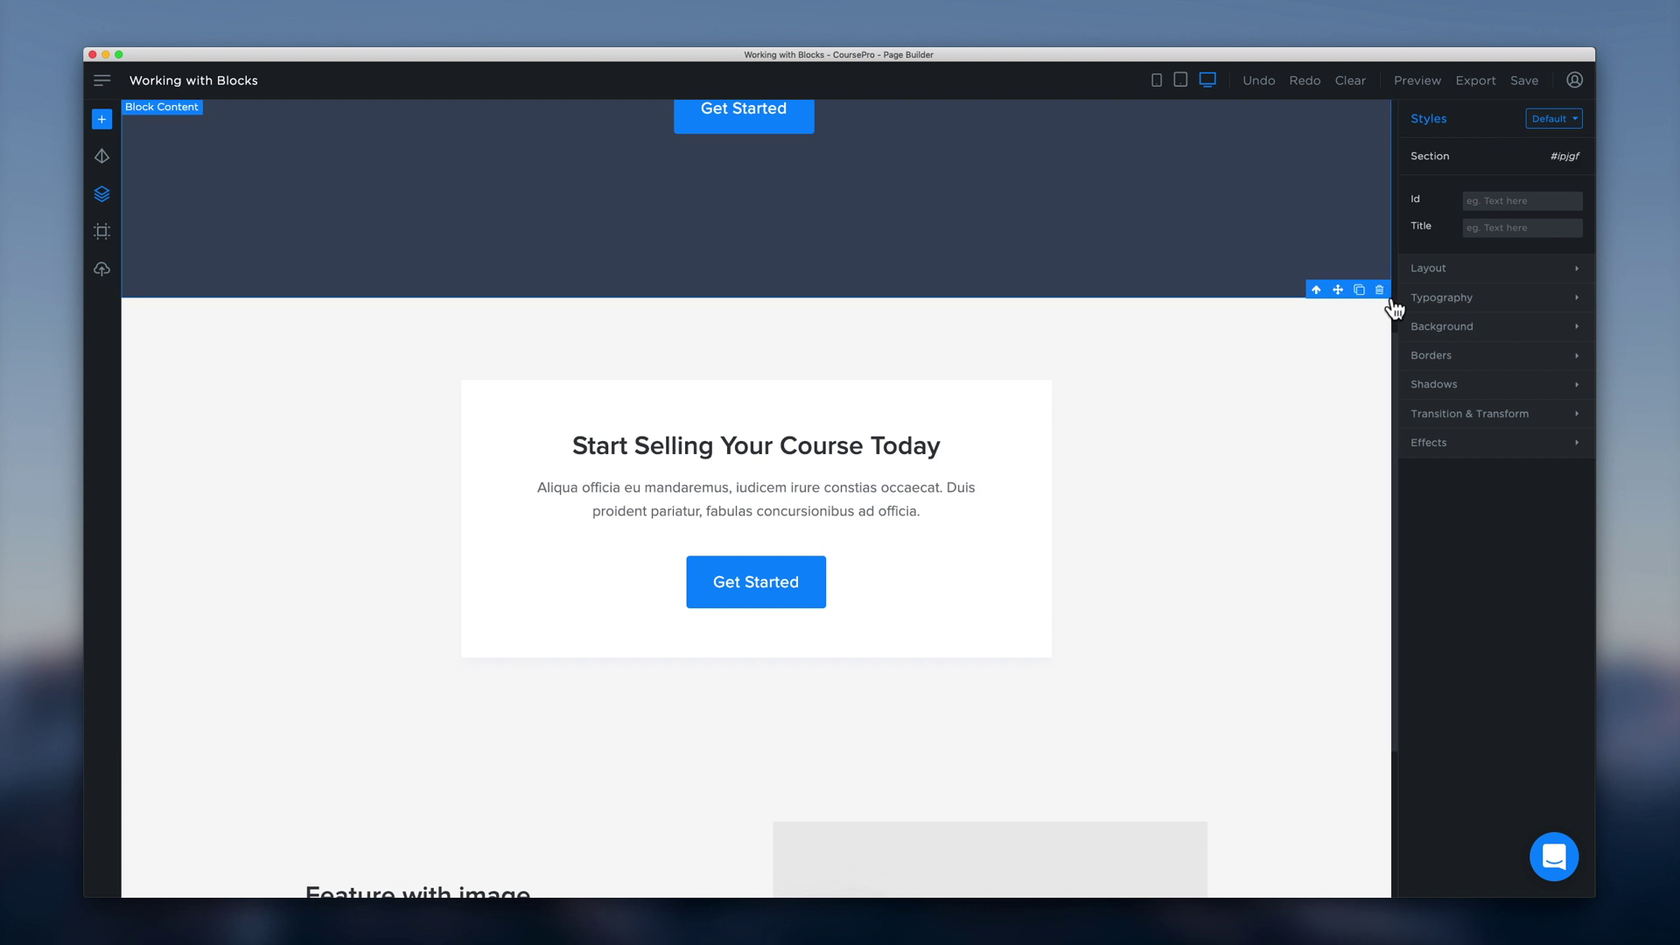
pyautogui.click(1390, 298)
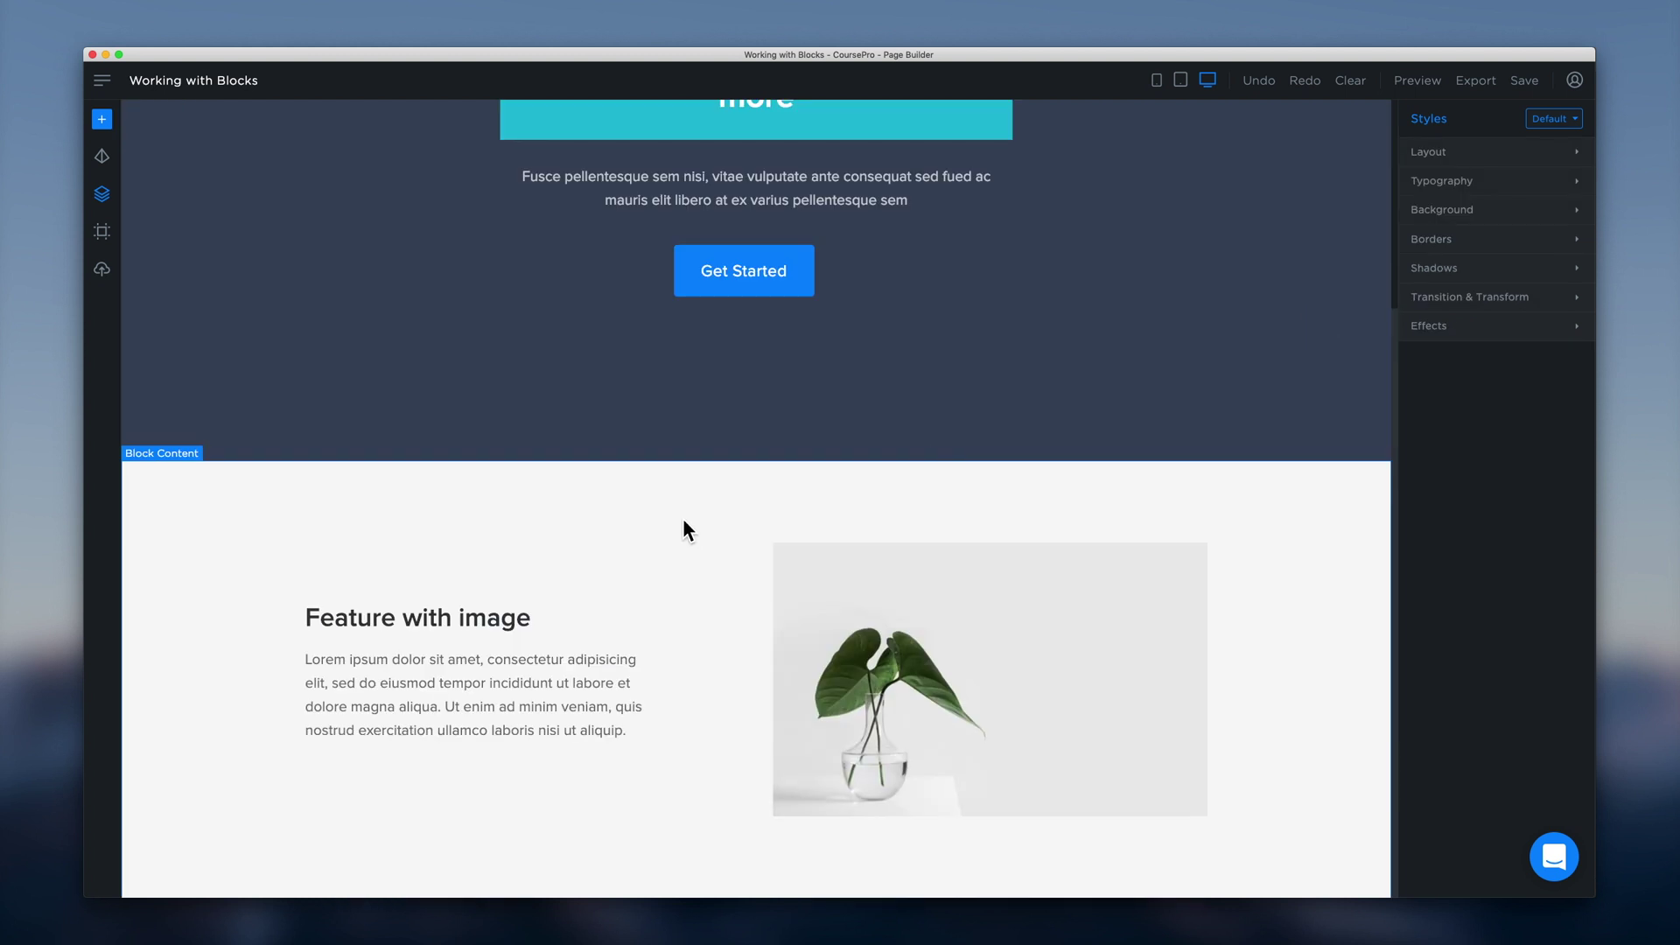
# Clear all blocks and data from the page and confirm the clearing
pyautogui.scroll(4, 683, 521)
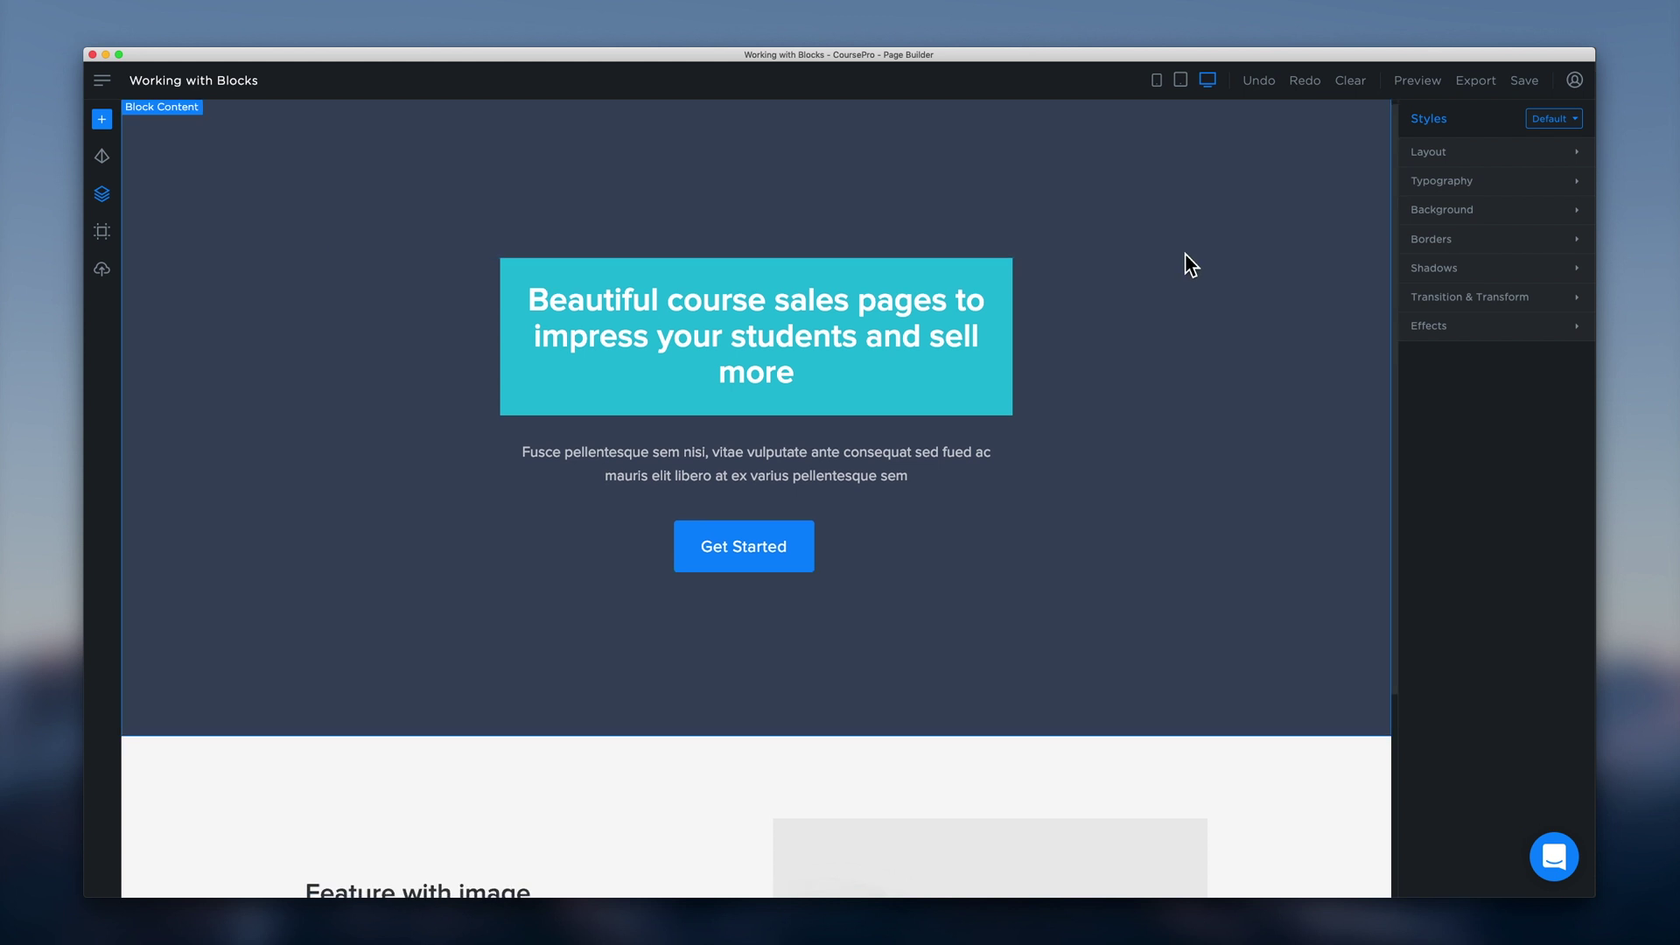
pyautogui.click(1363, 101)
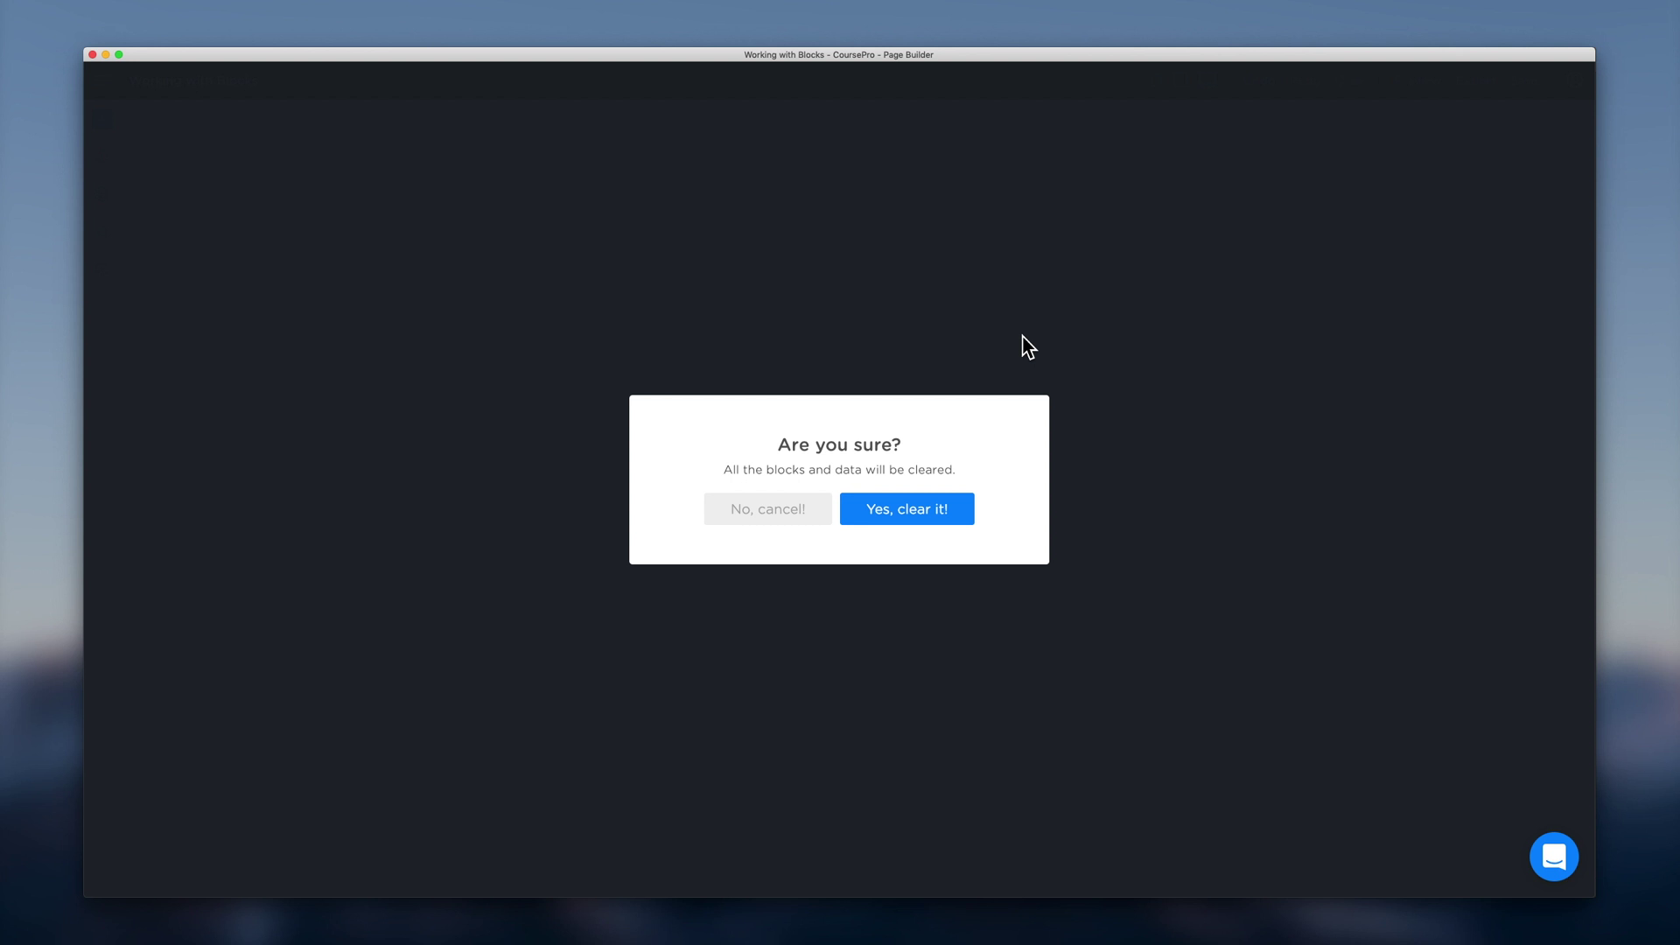
pyautogui.click(907, 509)
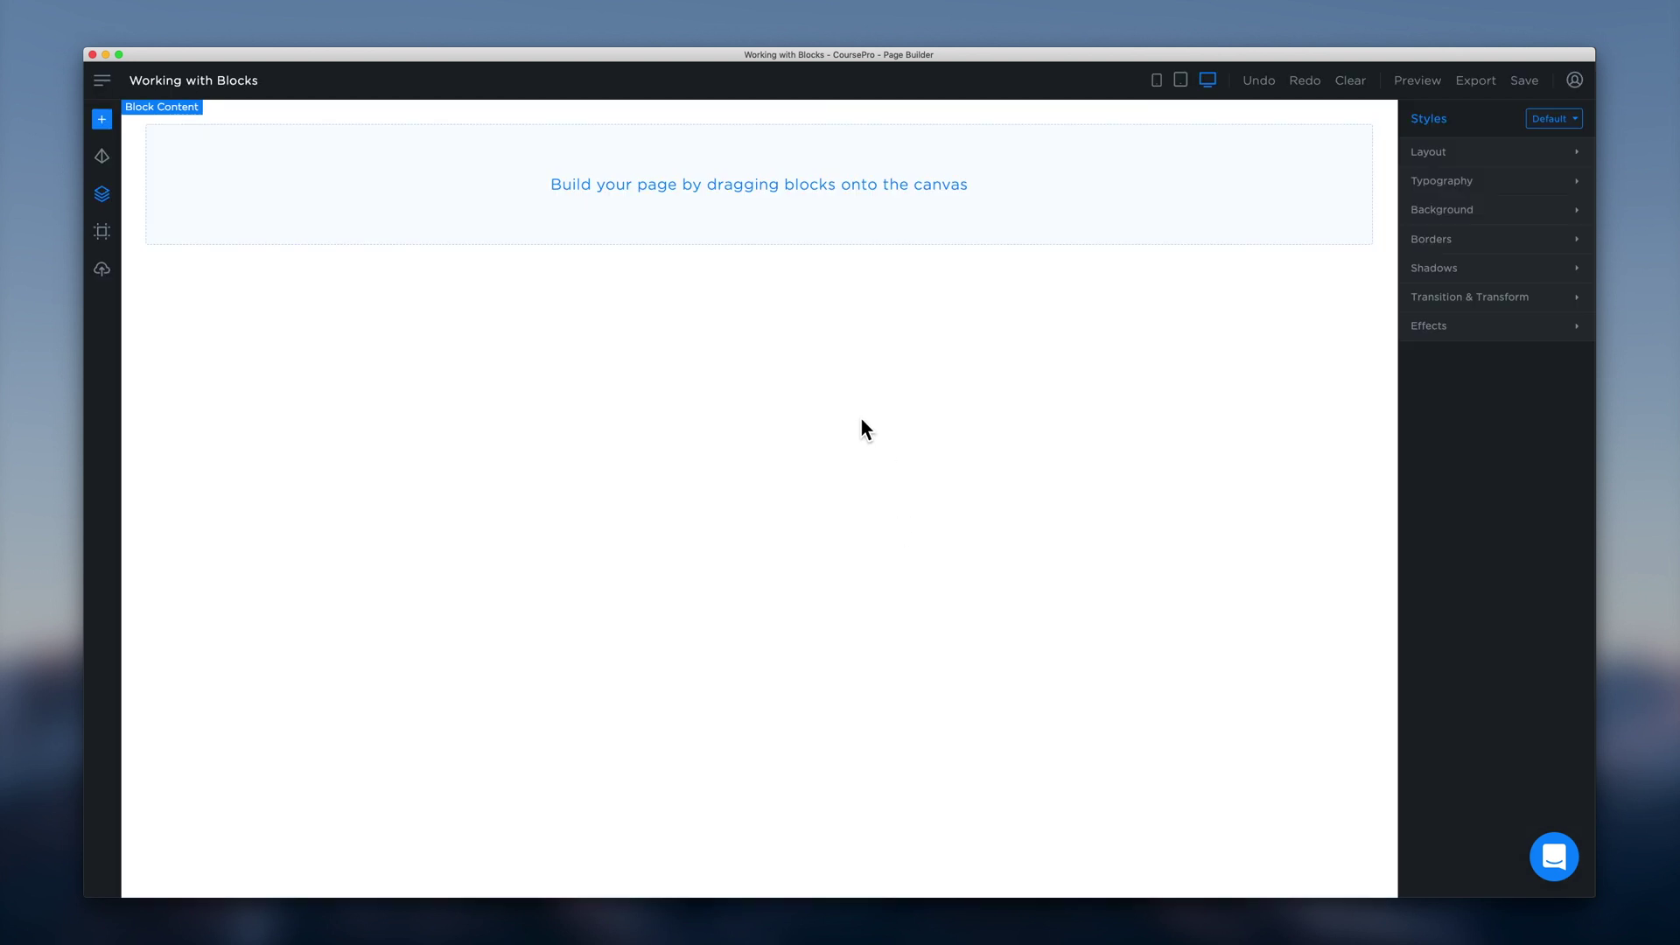